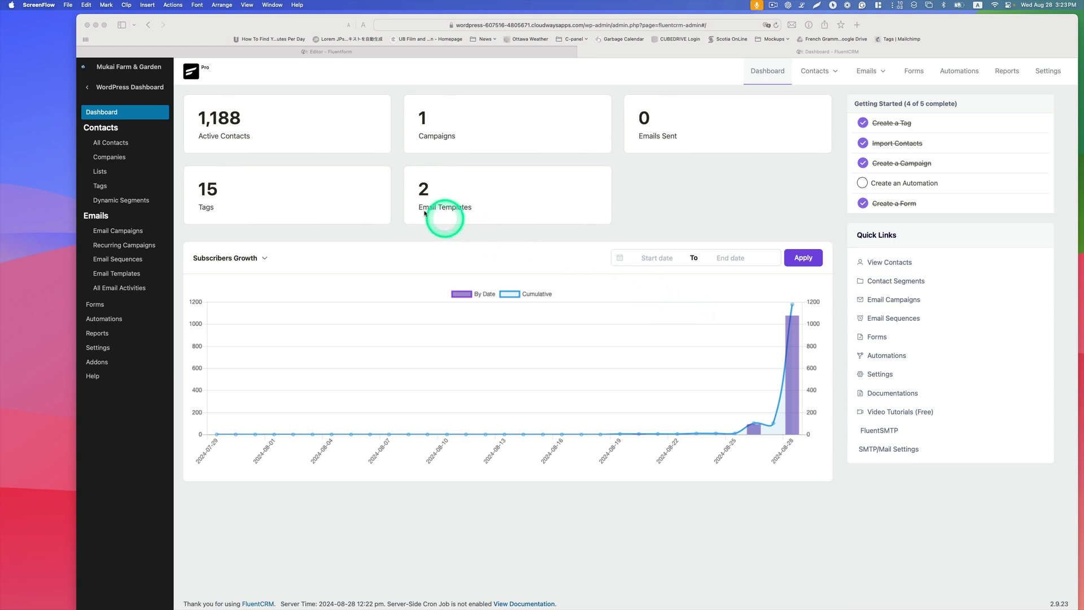
Step: Look over the WordPress admin menu and return to the FluentCRM dashboard
click(116, 89)
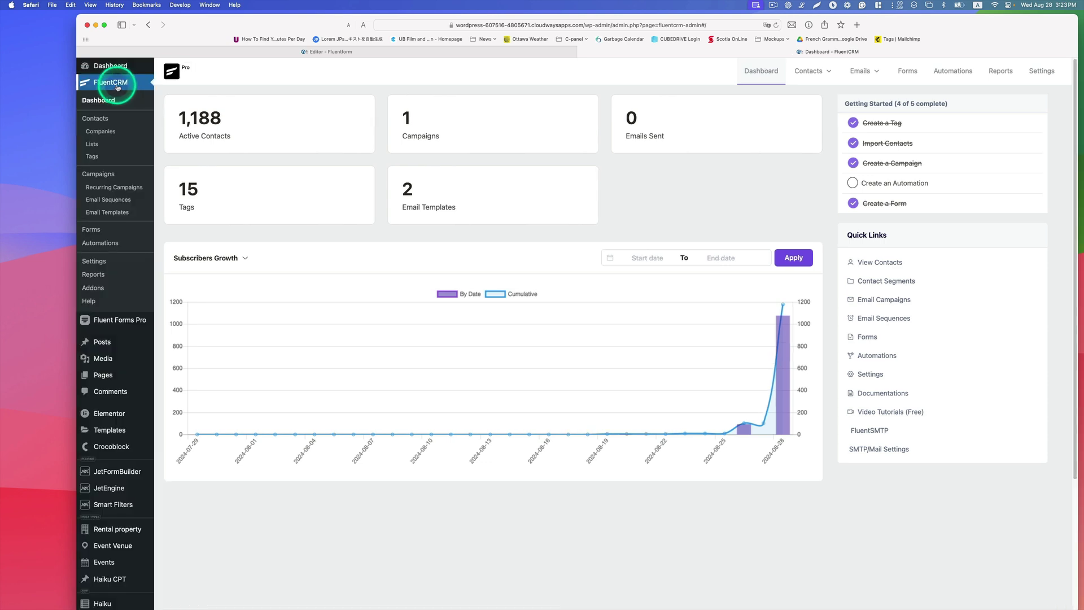
mouse_move(124, 455)
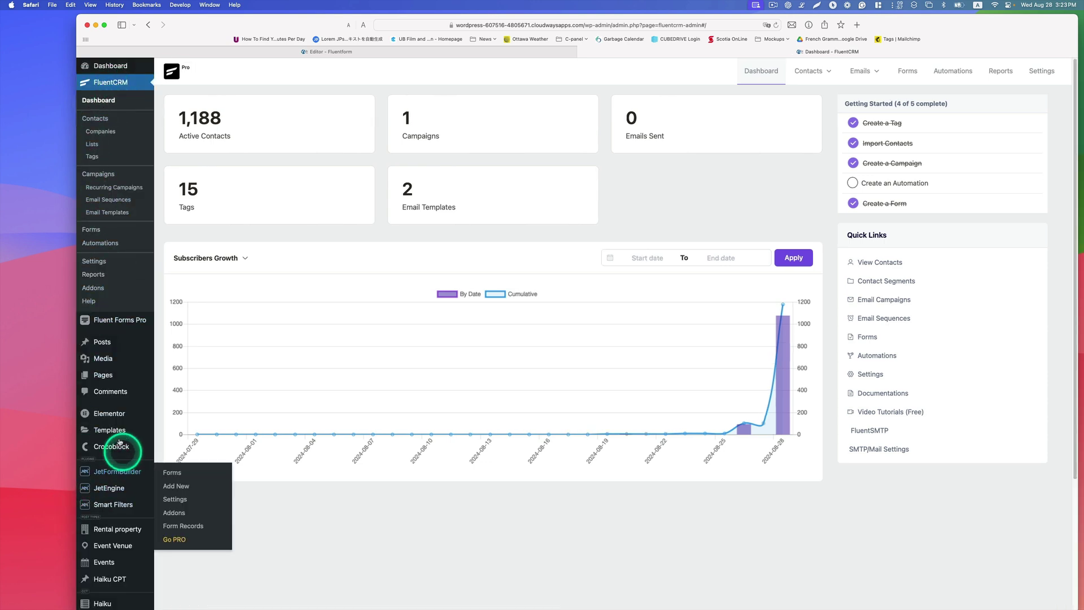
click(104, 102)
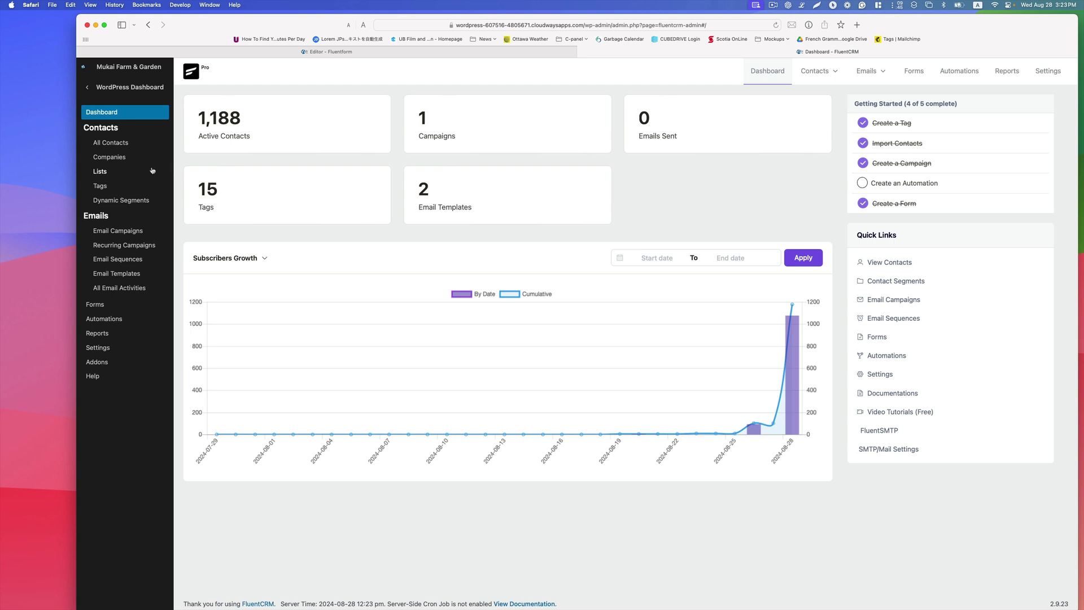
click(174, 161)
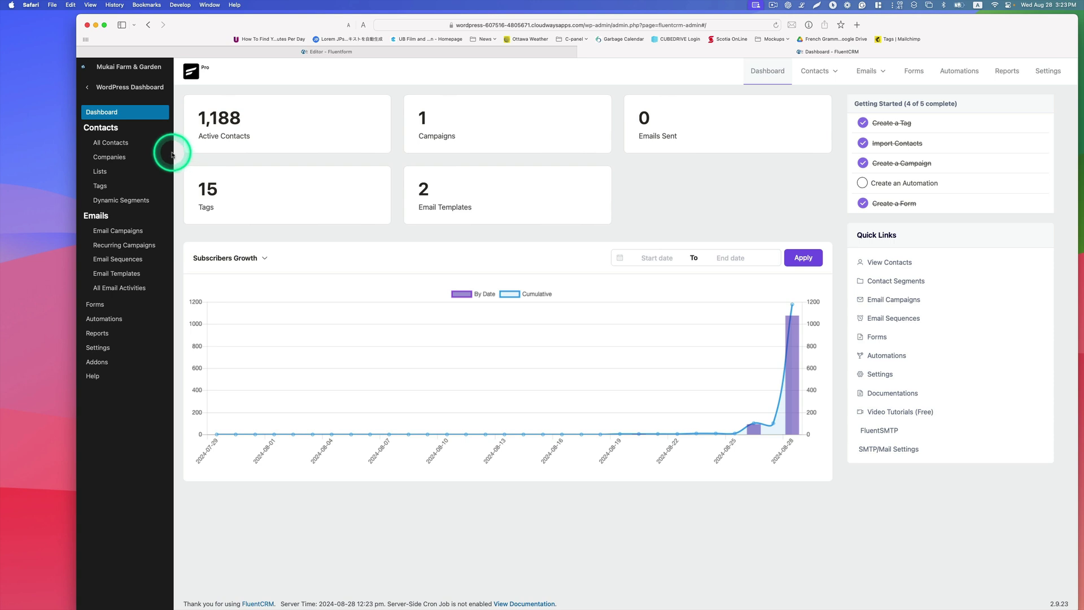
Step: Open the Donation Form from the CRM's list of connected forms in the form editor
click(97, 305)
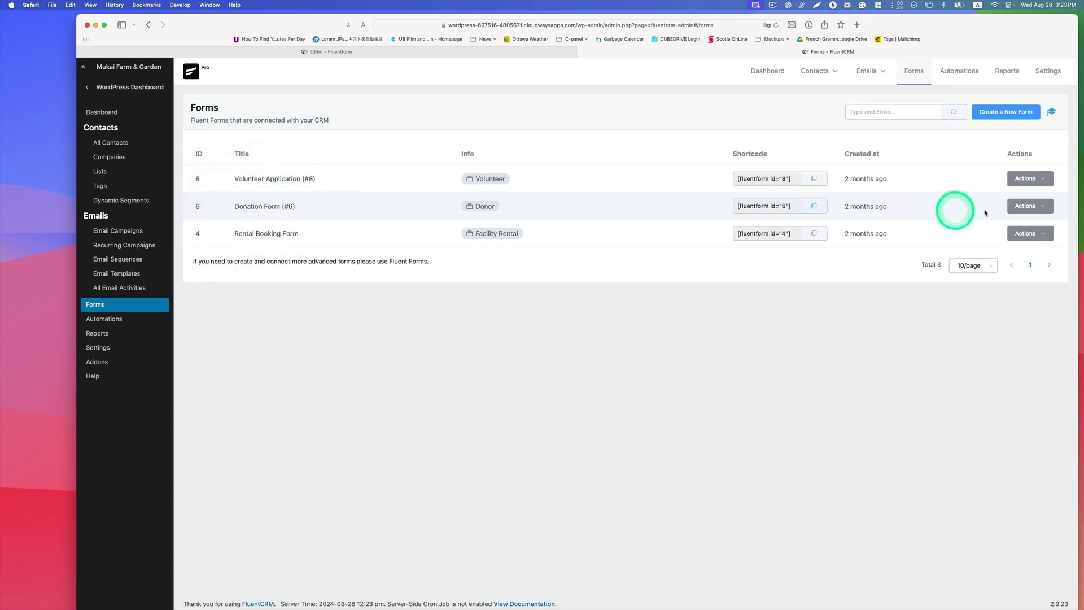
click(1042, 206)
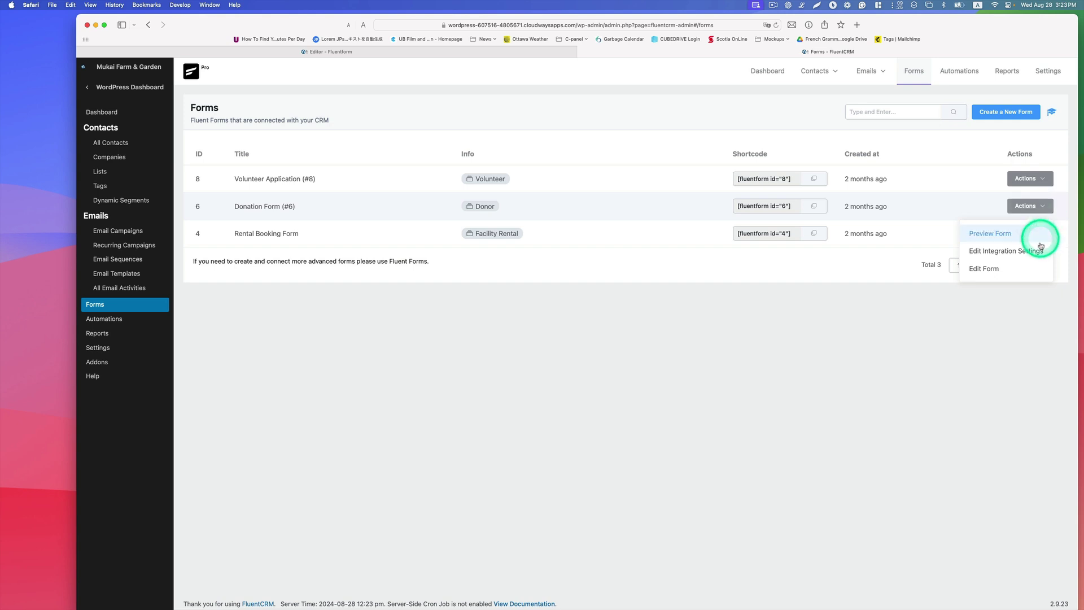
click(988, 269)
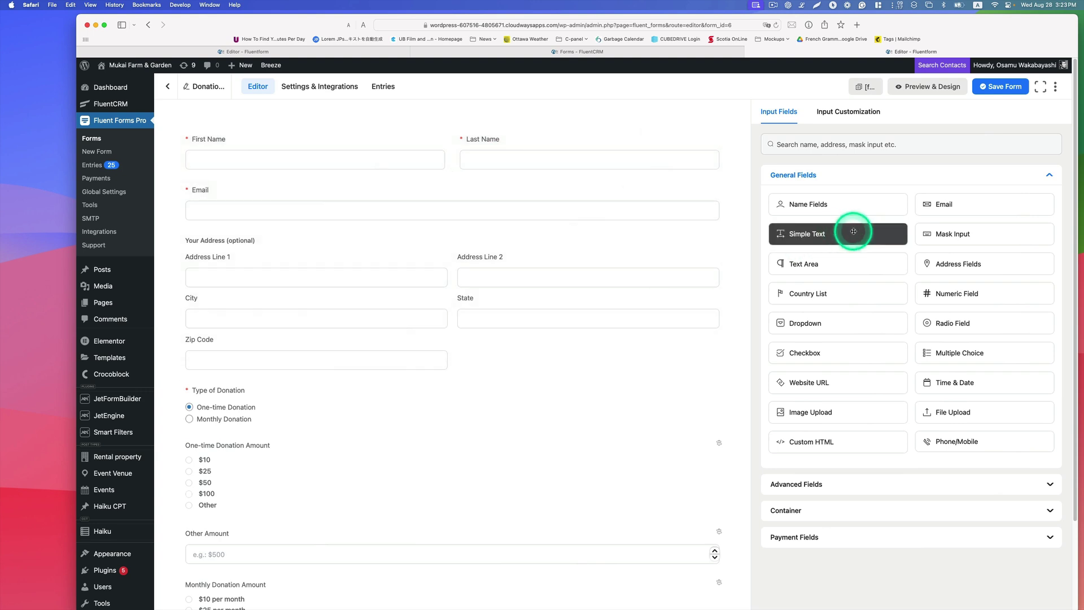
Step: Examine the donation form's name, email, address and donation type fields alongside the available input field types
drag(811, 205, 663, 273)
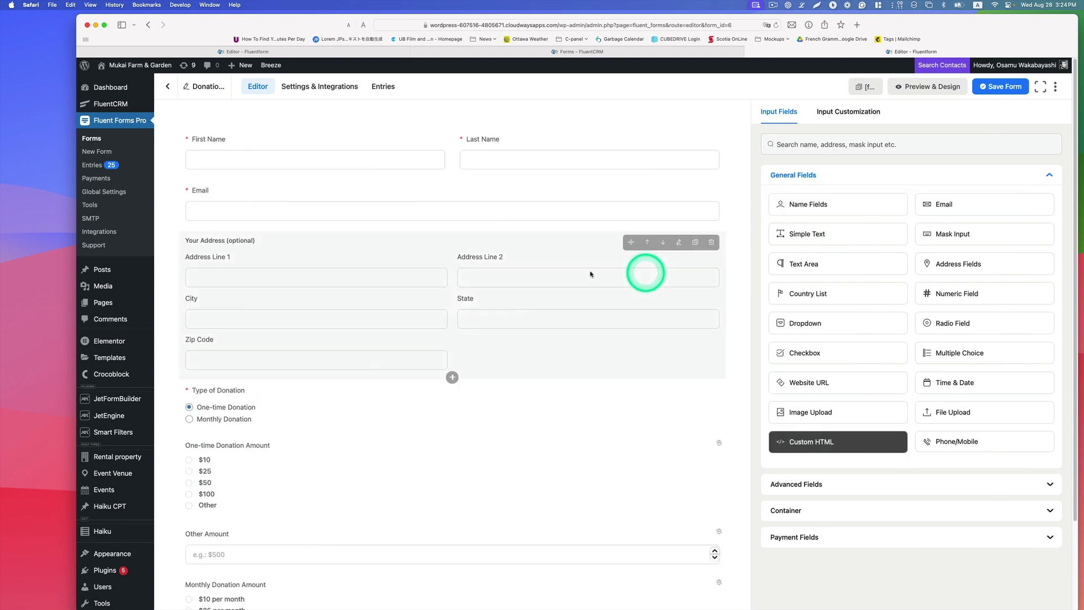
drag(934, 211, 774, 210)
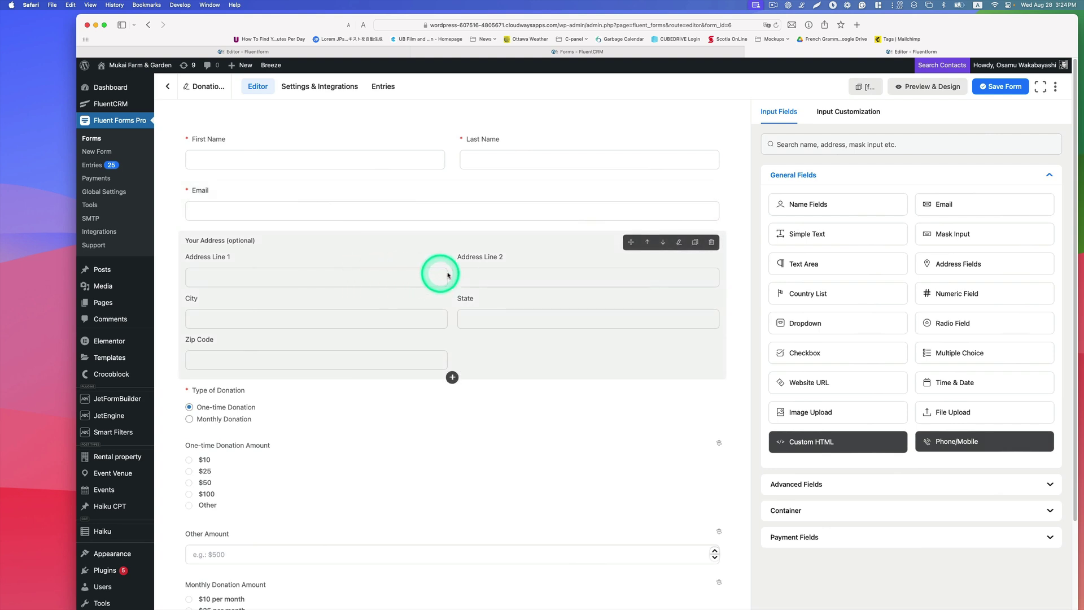
drag(944, 264, 328, 264)
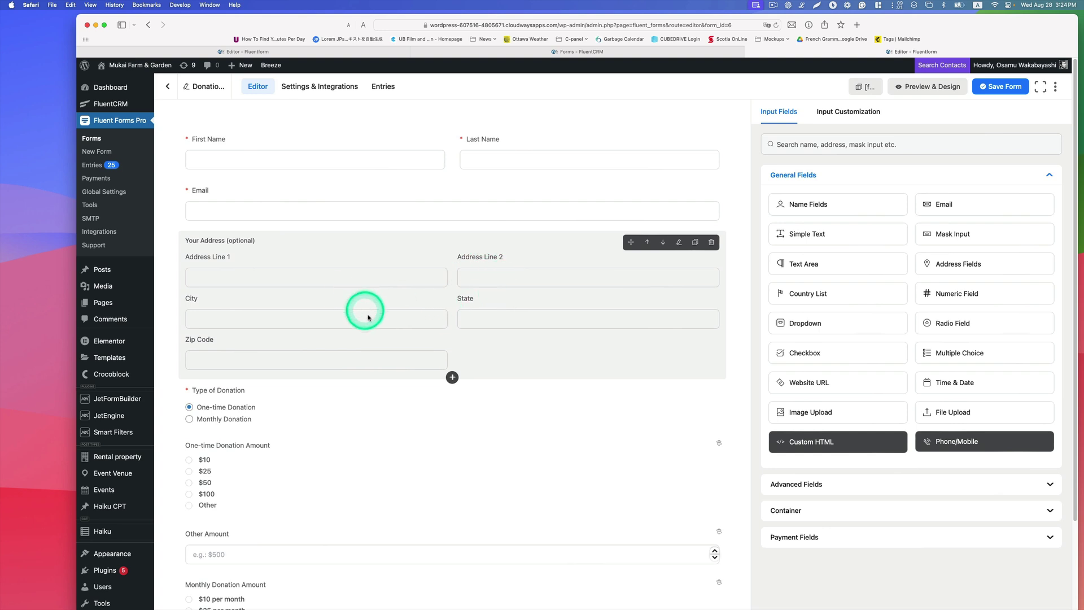
scroll(370, 314, down, 1)
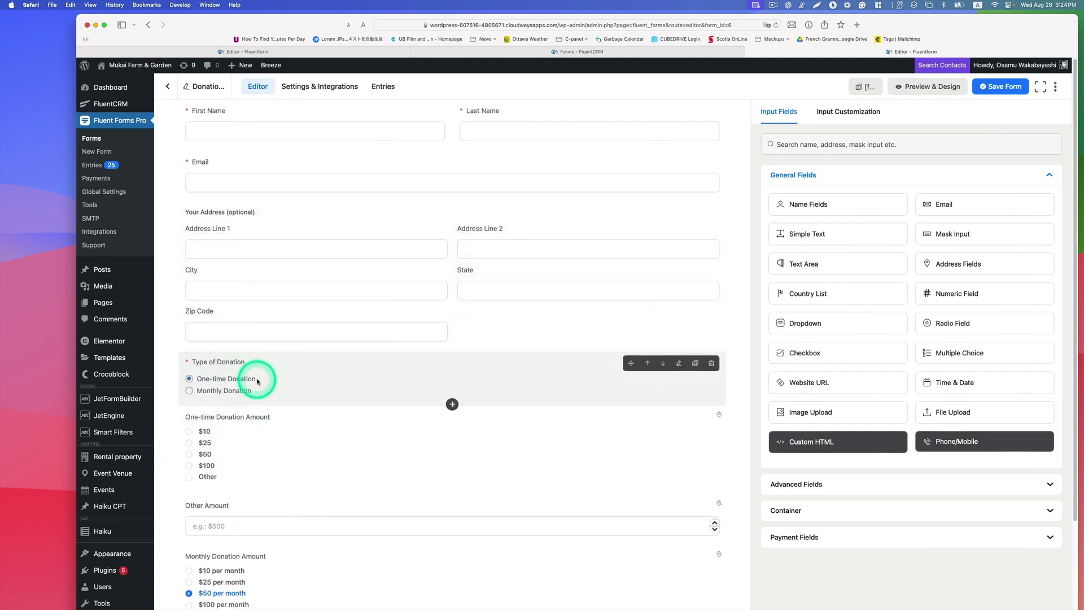
scroll(706, 379, down, 1)
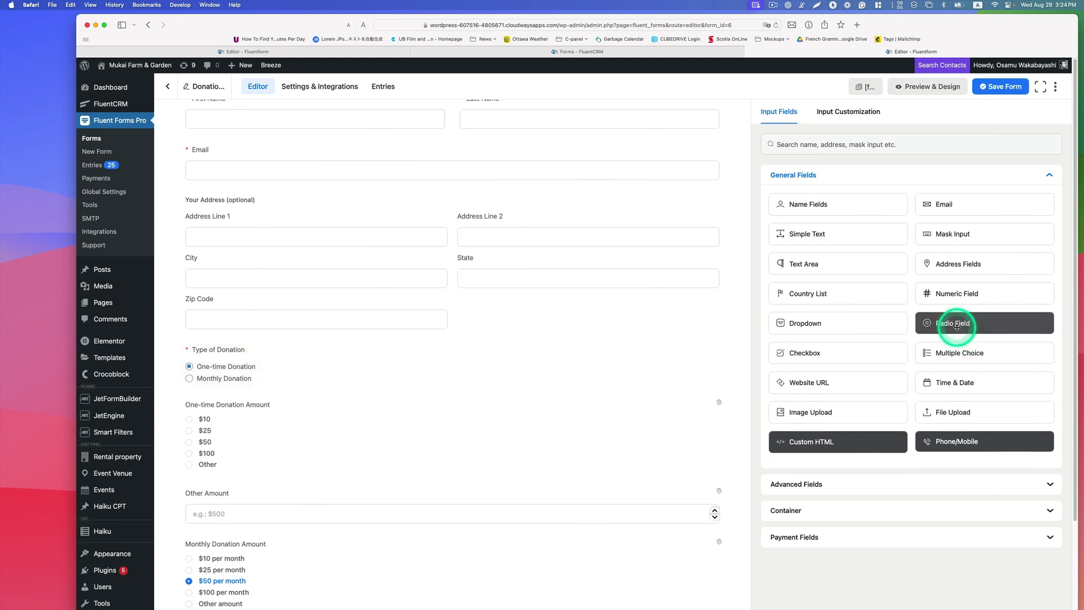
mouse_move(929, 326)
mouse_down()
mouse_move(804, 324)
mouse_move(629, 347)
mouse_move(914, 332)
mouse_up()
Step: Examine the customization options and payment items of the One-time Donation Amount field
scroll(279, 404, down, 4)
click(243, 288)
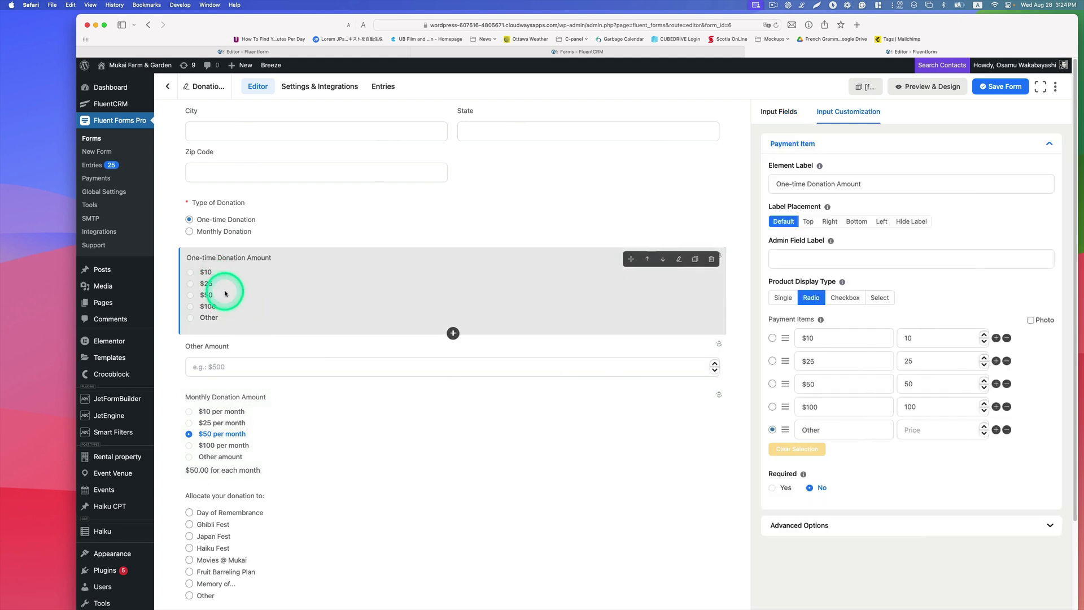
click(855, 339)
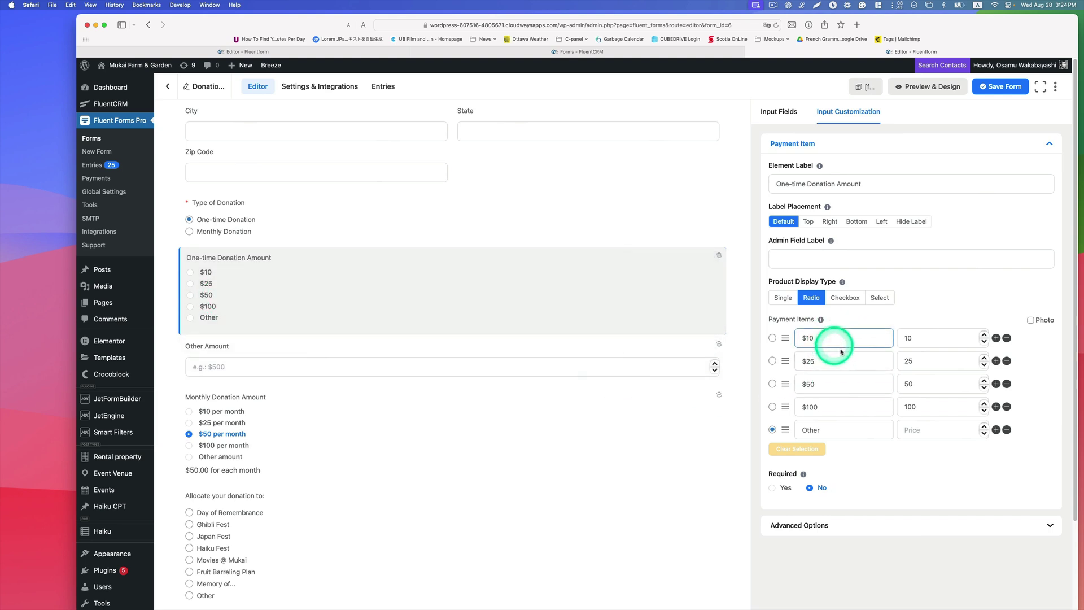
click(959, 361)
click(996, 339)
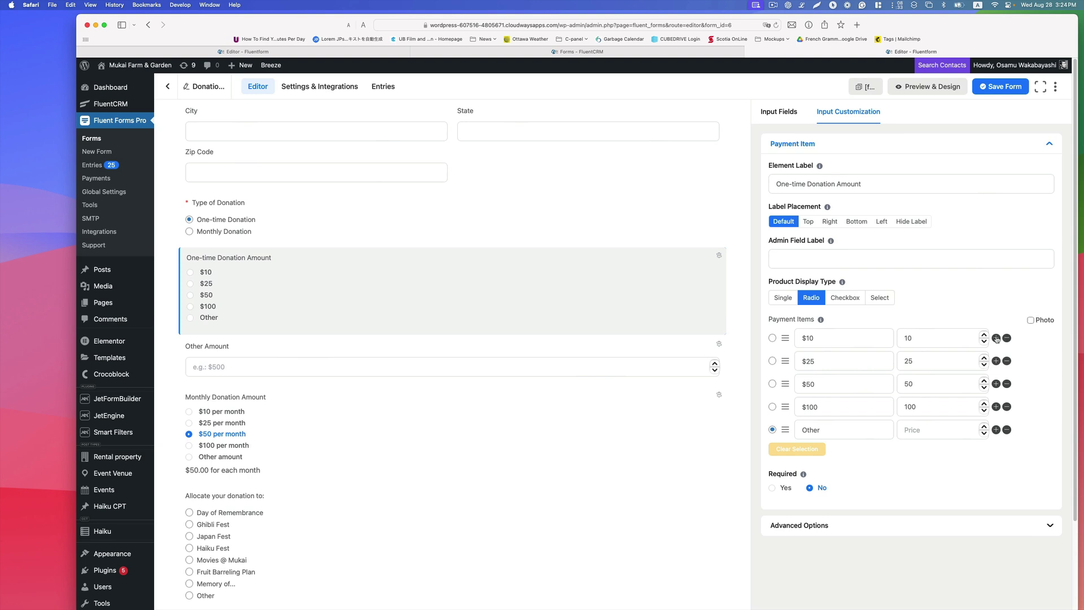
Step: Examine the Other Amount field's options and the remaining fields down to the payment method and Donate button
click(216, 356)
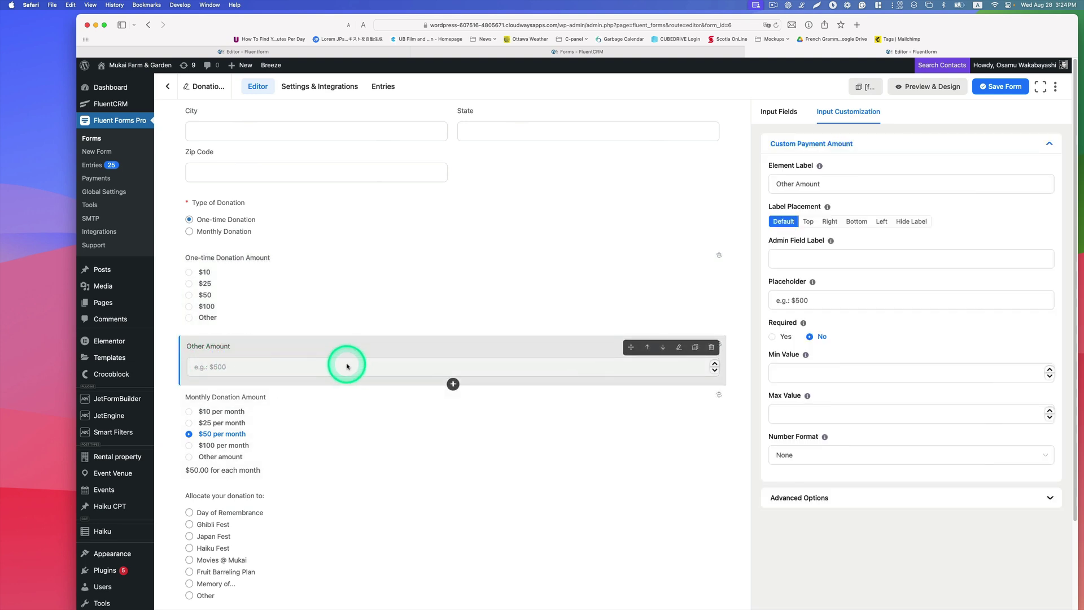
scroll(346, 366, down, 5)
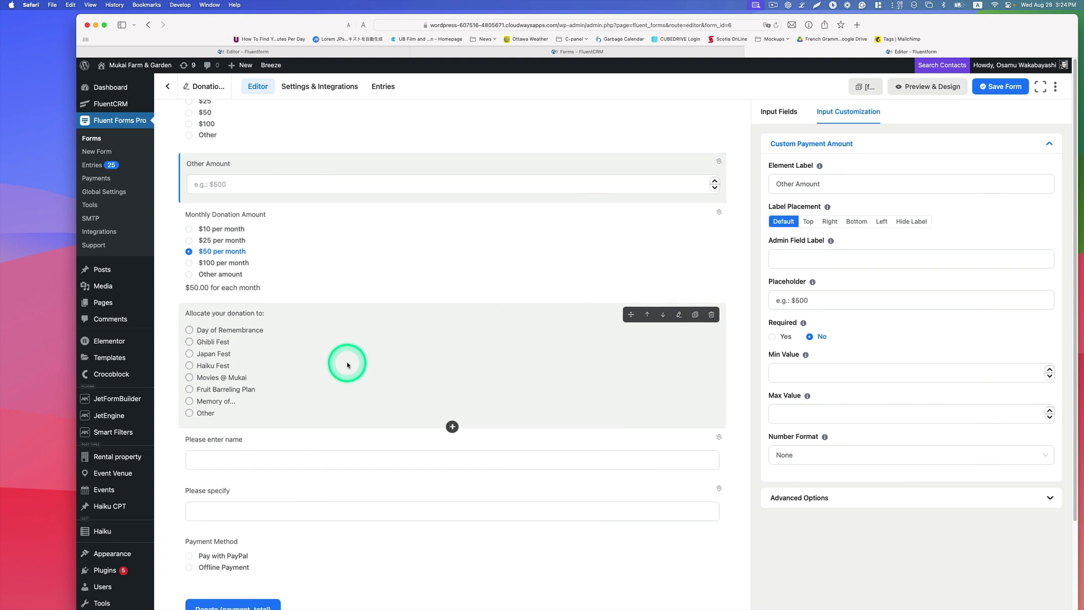
scroll(348, 365, down, 2)
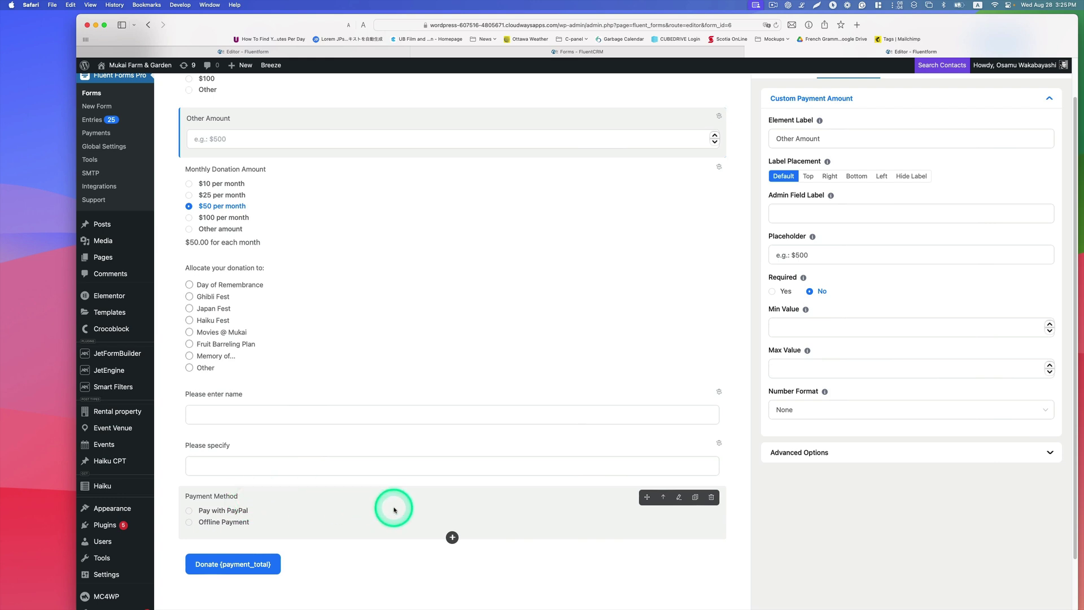
scroll(494, 484, up, 10)
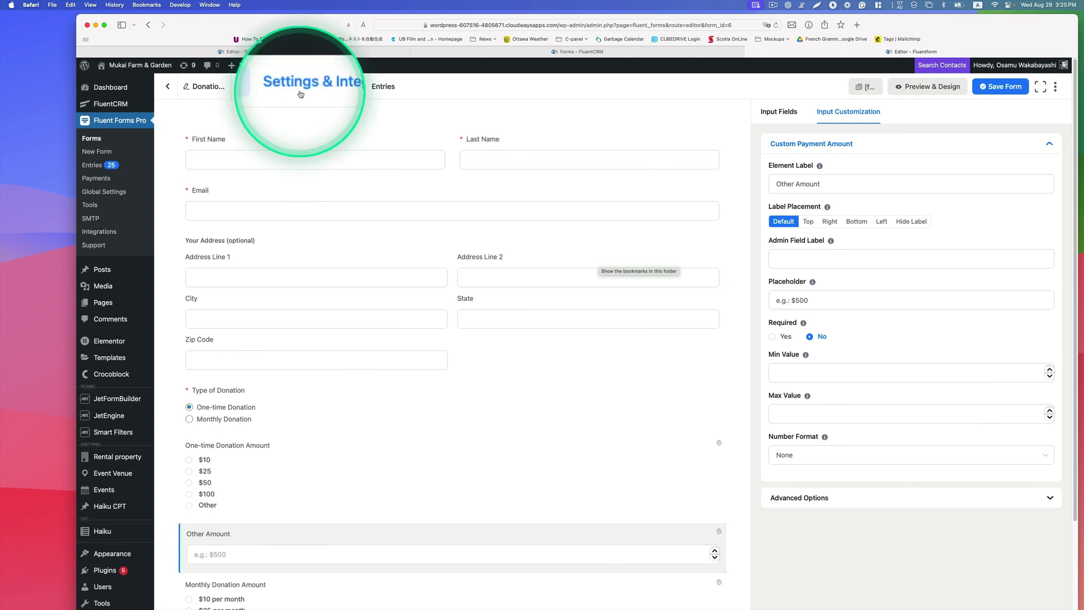
Step: Open the donation form's settings and integrations and review the confirmation message and the settings below it
click(307, 88)
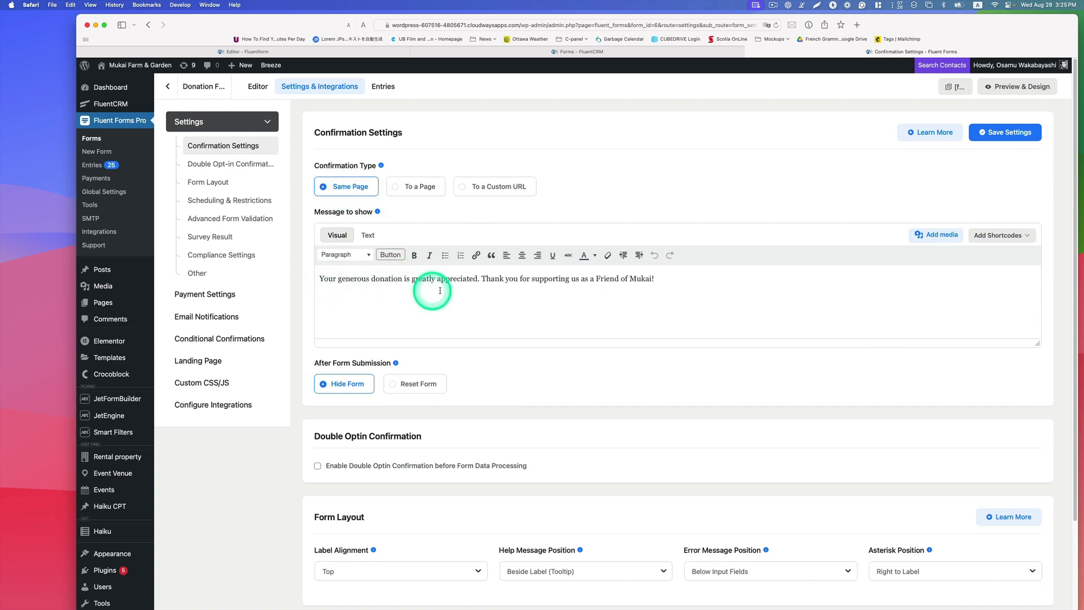
click(593, 278)
drag(650, 278, 552, 279)
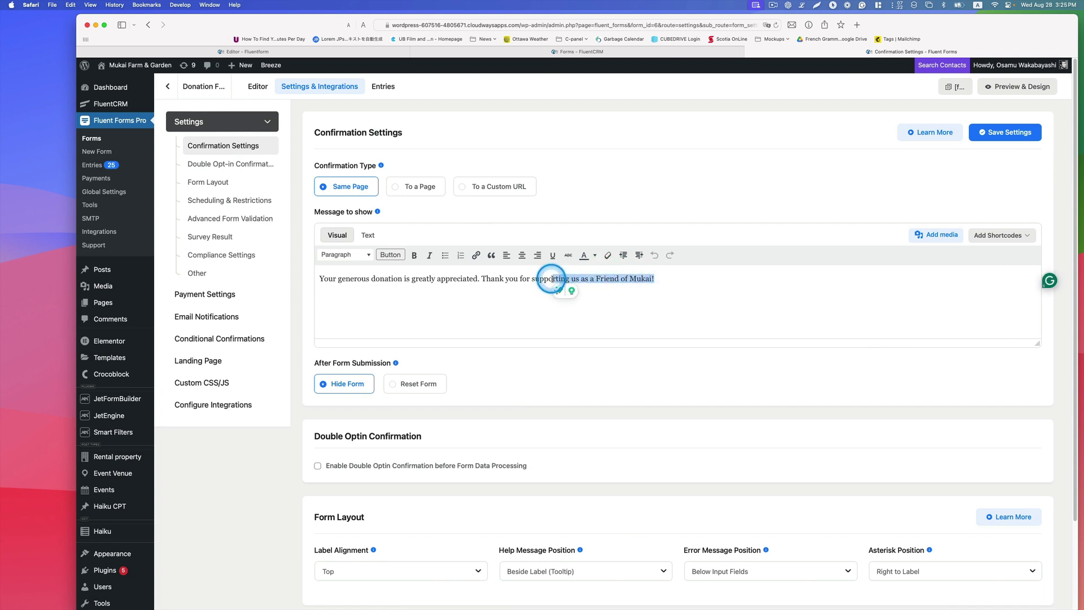
click(646, 303)
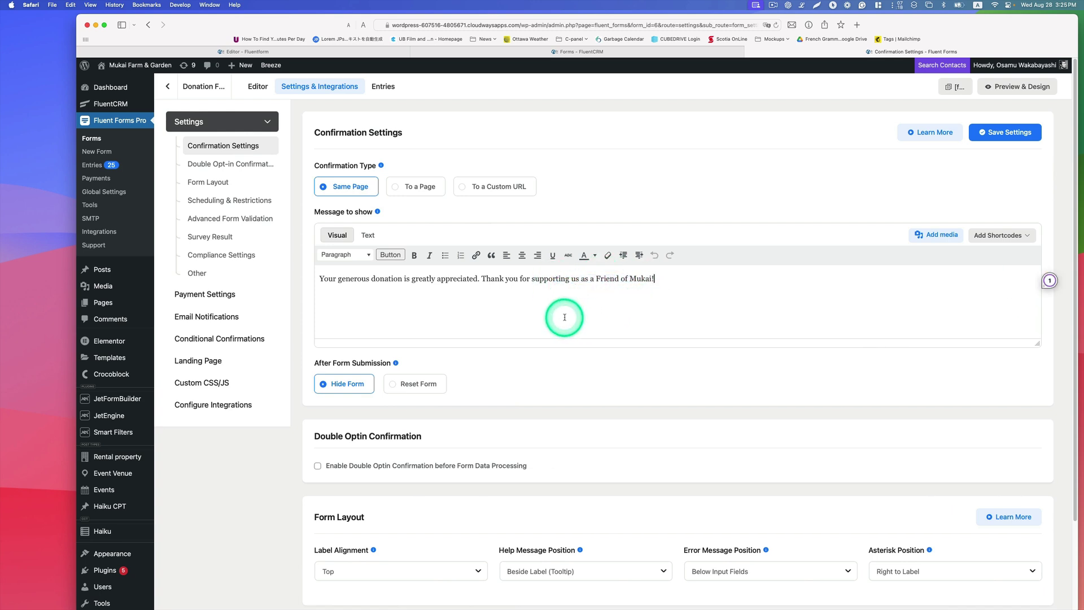
scroll(564, 318, down, 4)
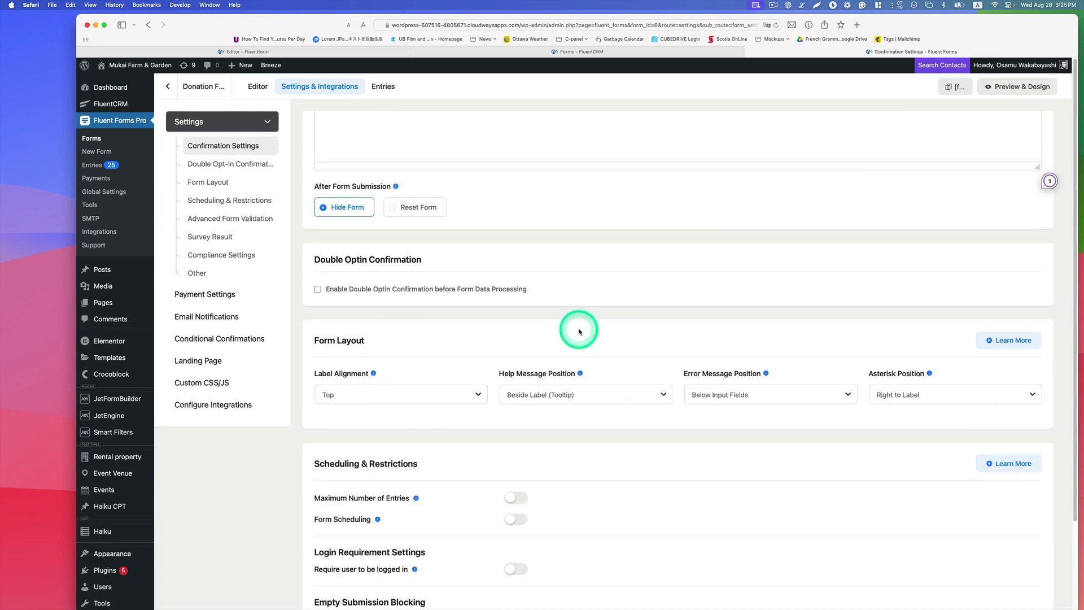
scroll(580, 331, up, 3)
scroll(582, 330, up, 1)
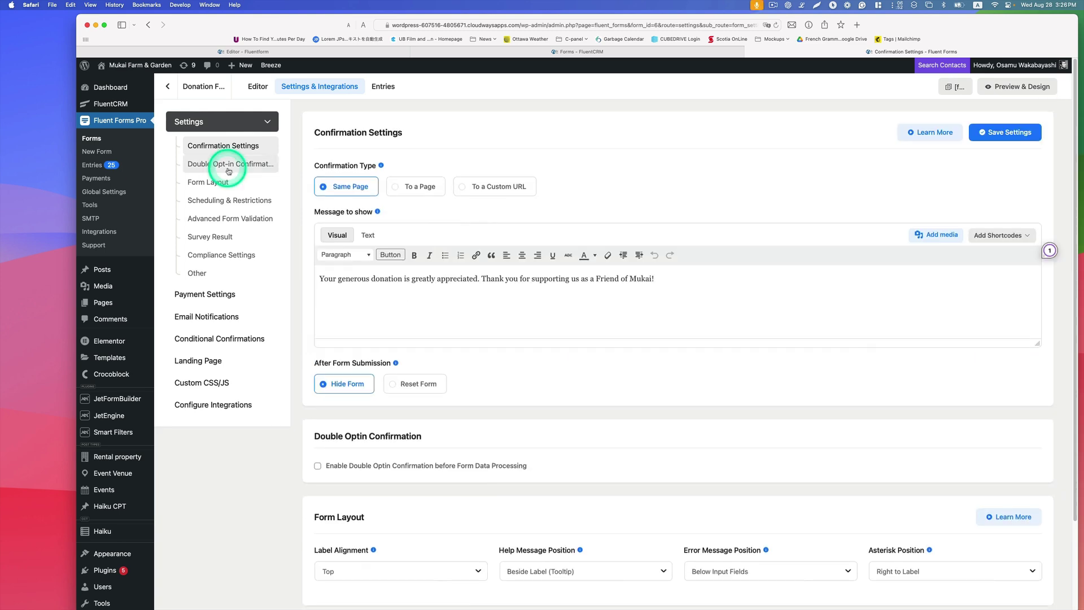
Step: Enable double opt-in confirmation temporarily to inspect its options, and disable it again
click(219, 170)
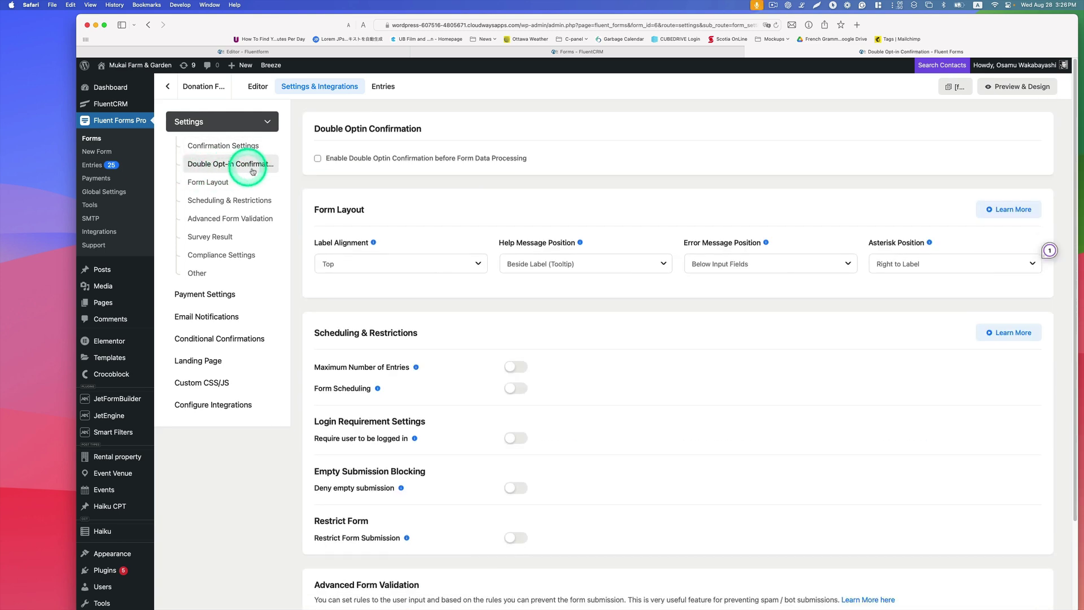
click(318, 159)
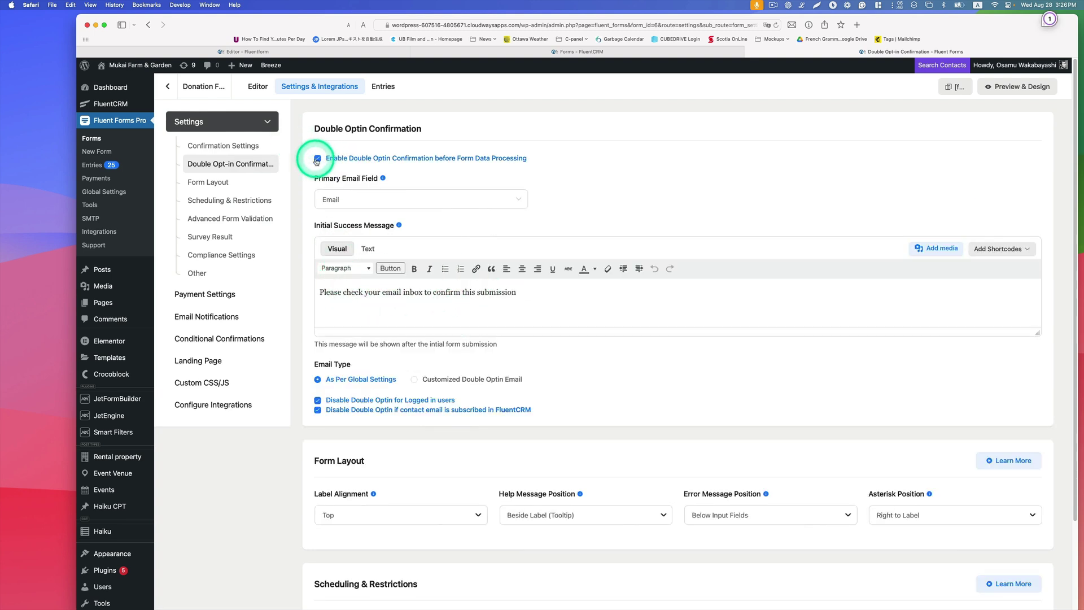
click(317, 159)
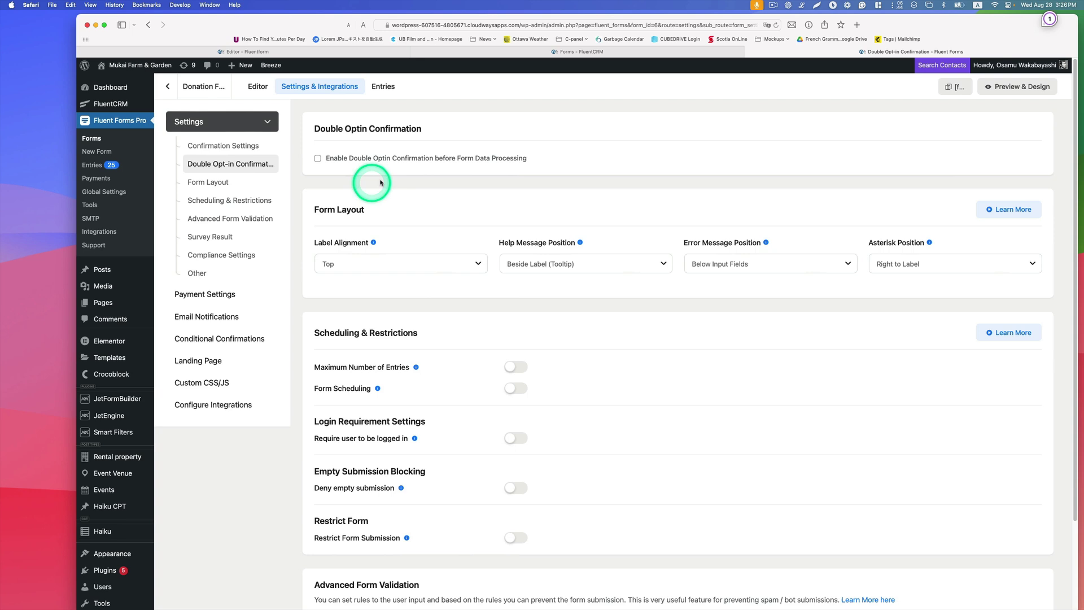
Step: Review the form layout settings and the payment settings, including the list of available currencies
click(228, 190)
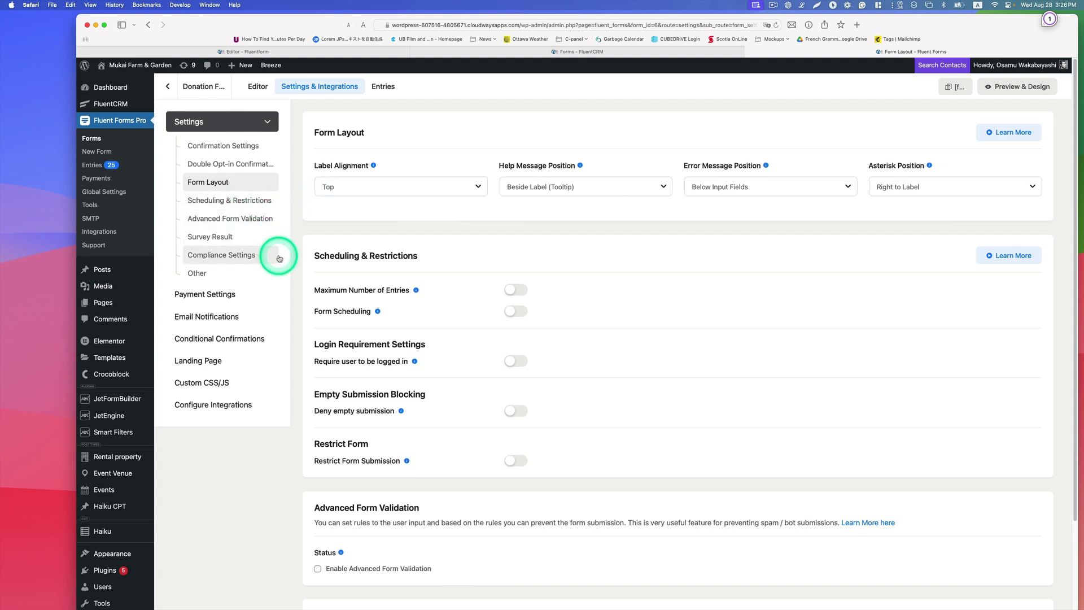
scroll(262, 259, down, 1)
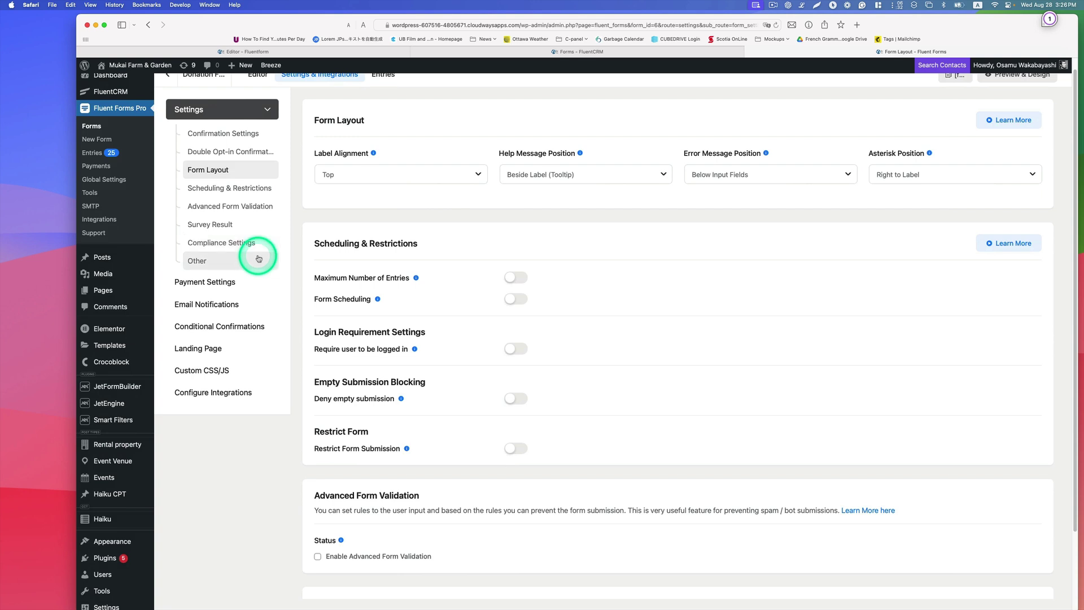
click(228, 281)
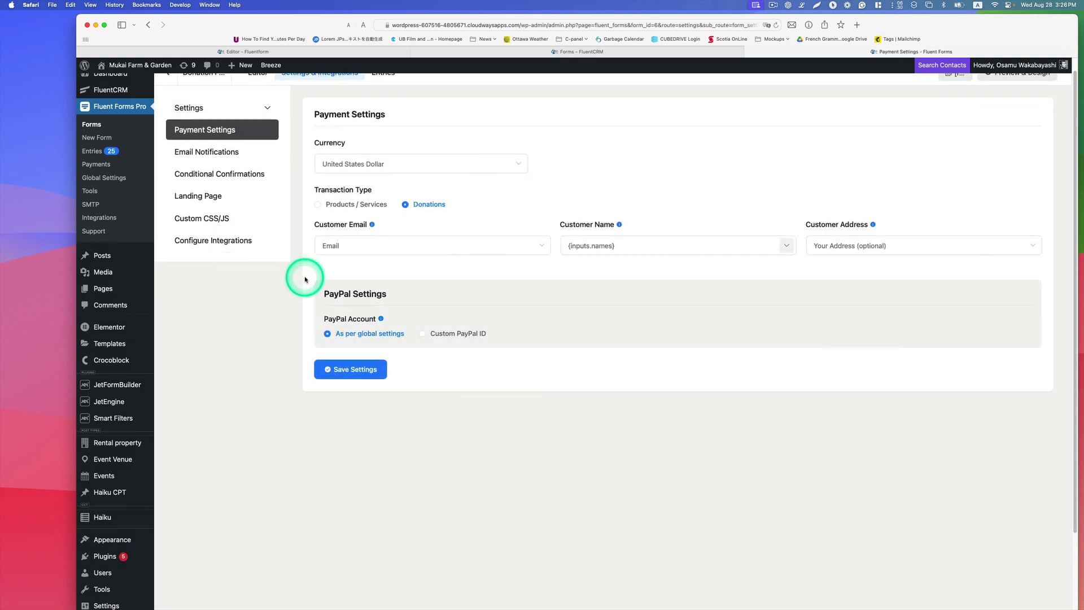
click(391, 169)
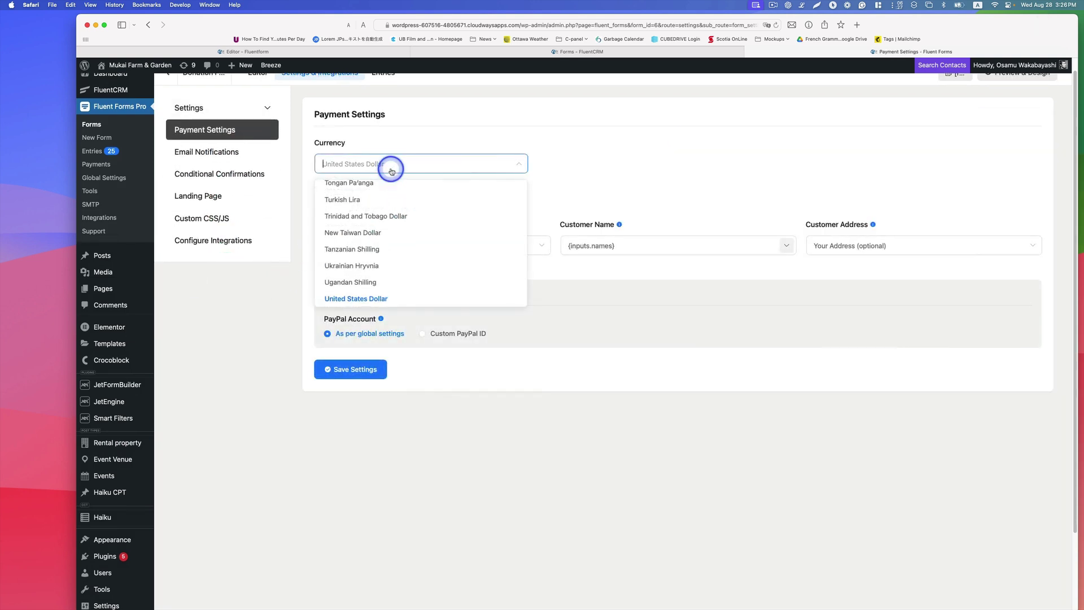
click(594, 158)
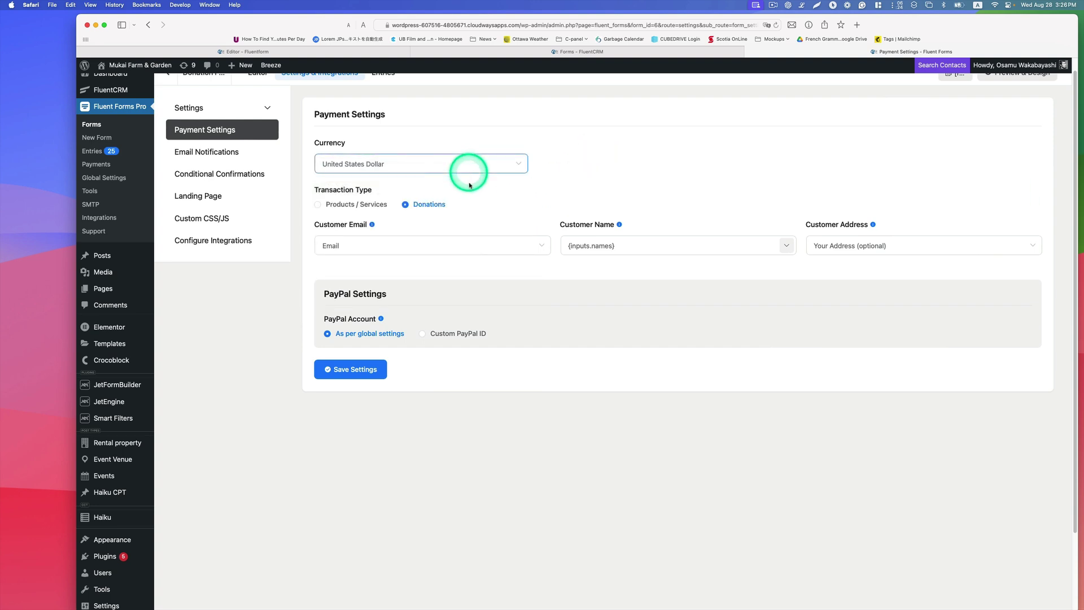
Step: Open the donation form's email notifications, review the Donation Recieved notification and its available body shortcodes, and return to the notification list
click(225, 153)
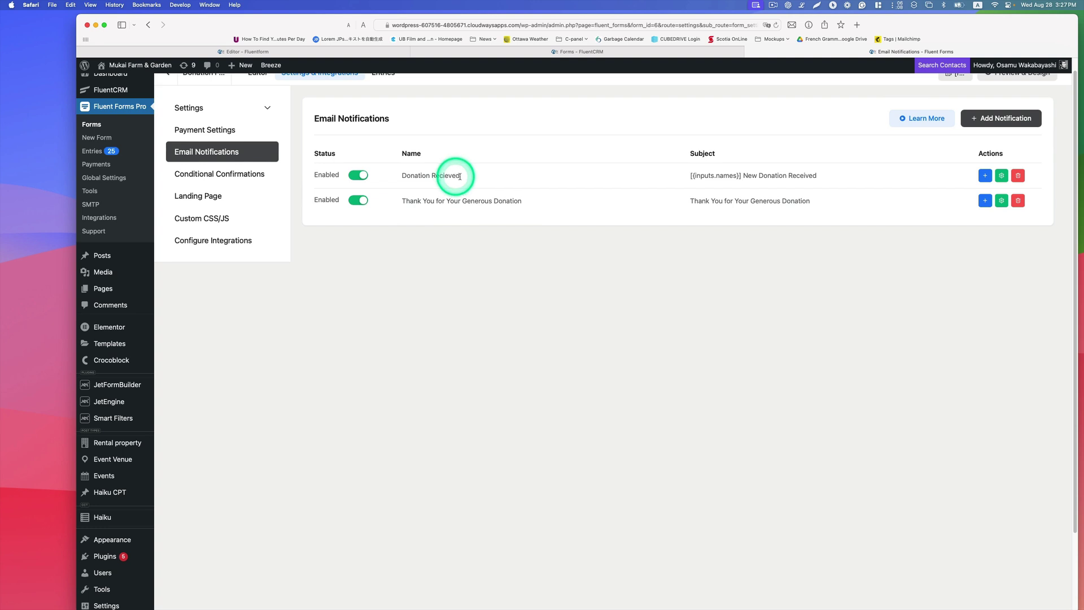
click(1001, 175)
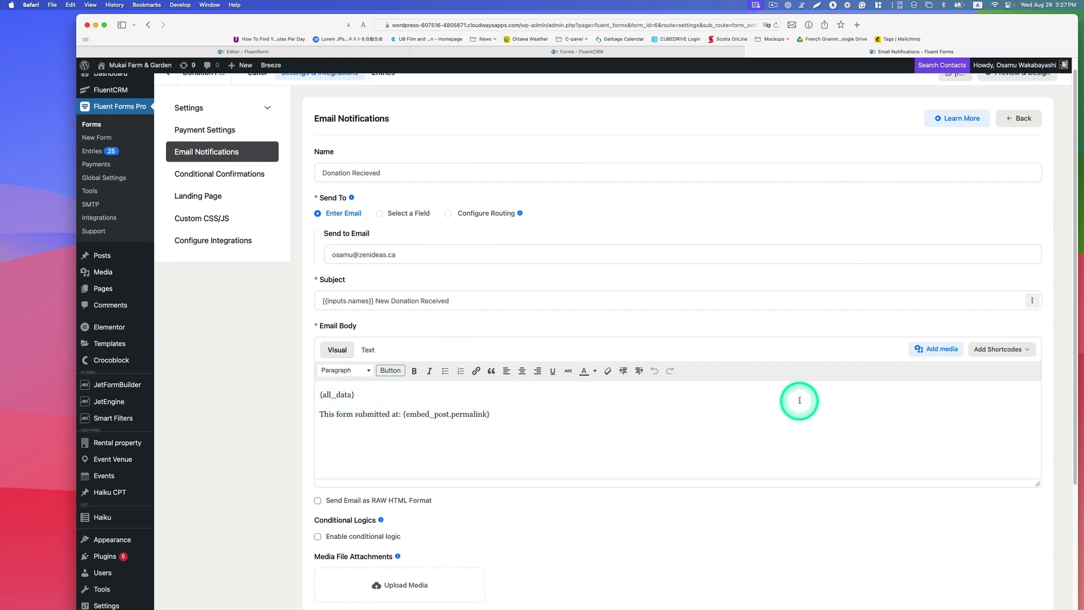
click(1010, 349)
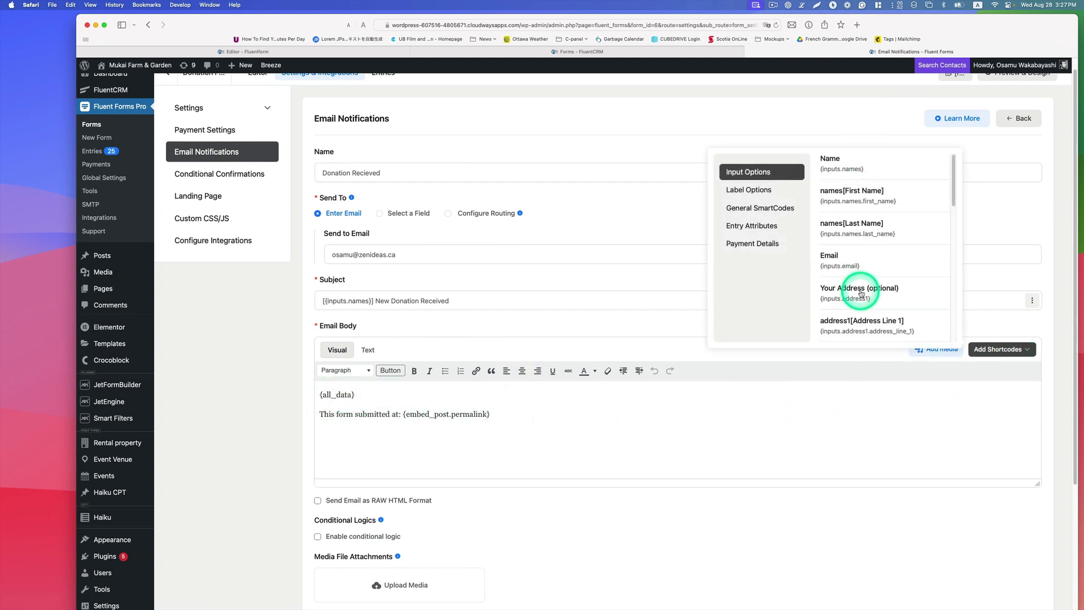
scroll(860, 293, down, 2)
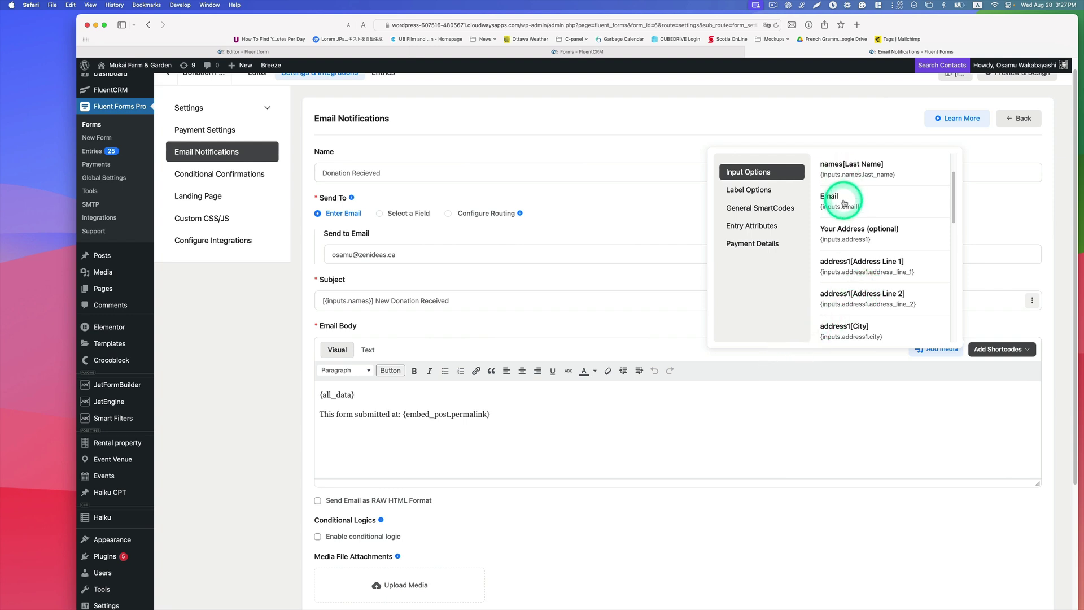
click(635, 454)
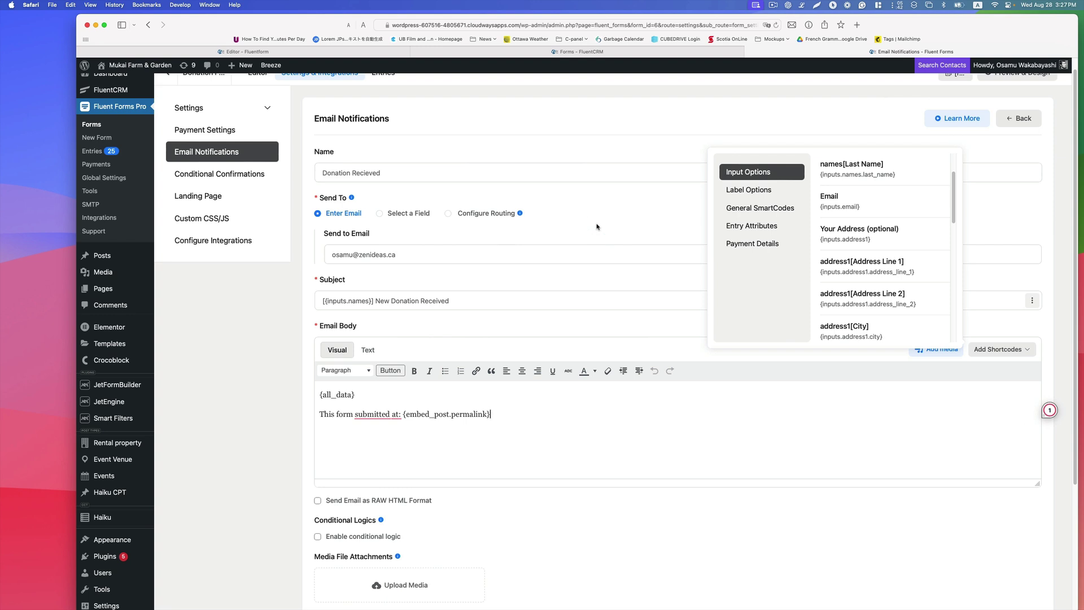
click(443, 261)
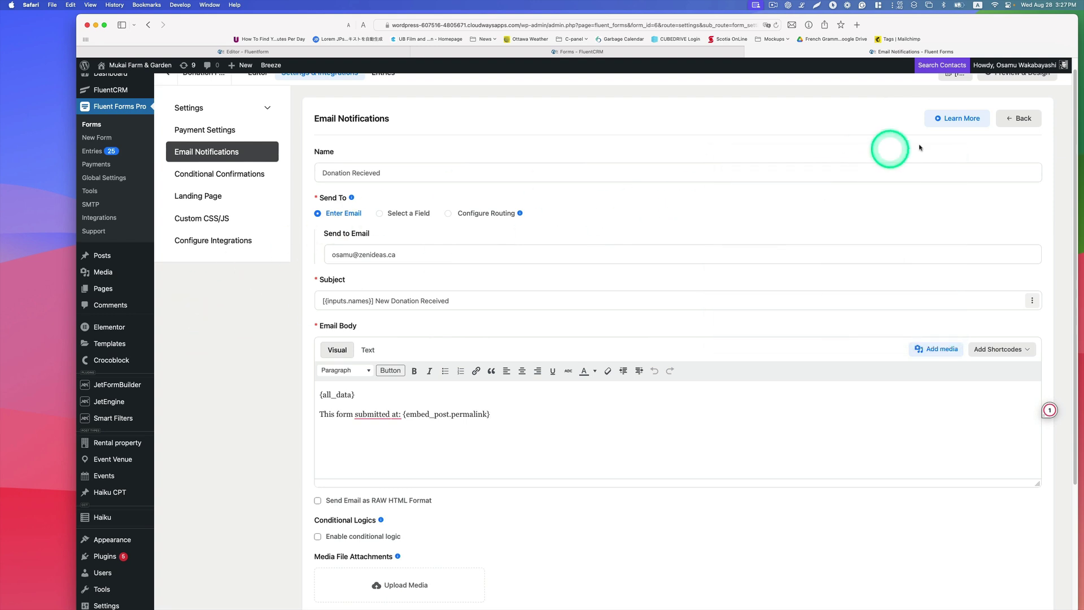
click(1019, 117)
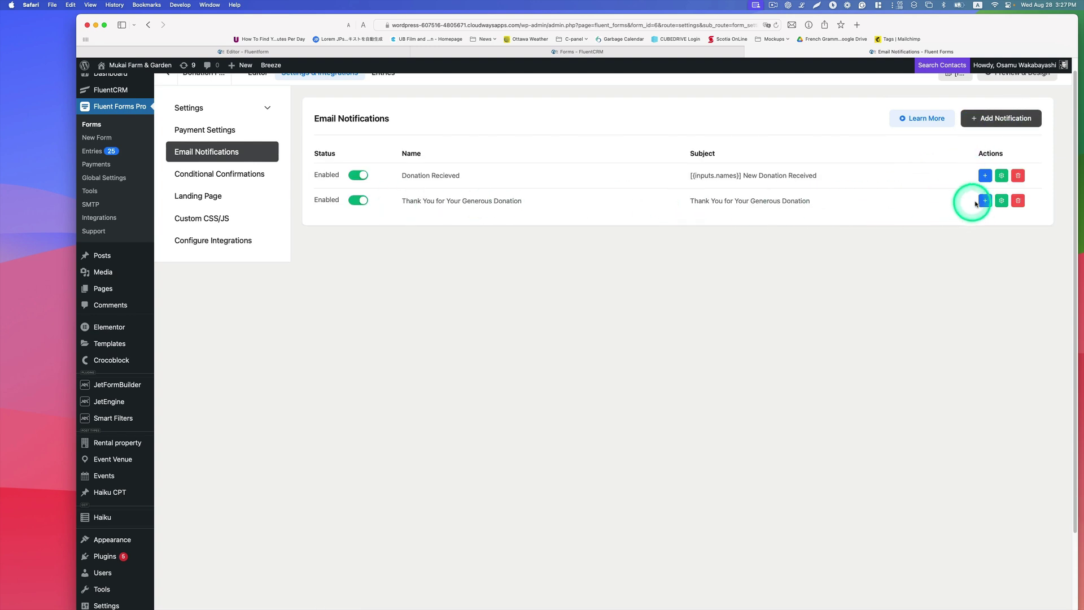
Step: Open the Thank You for Your Generous Donation notification and review its recipient field, subject and email body
click(1003, 202)
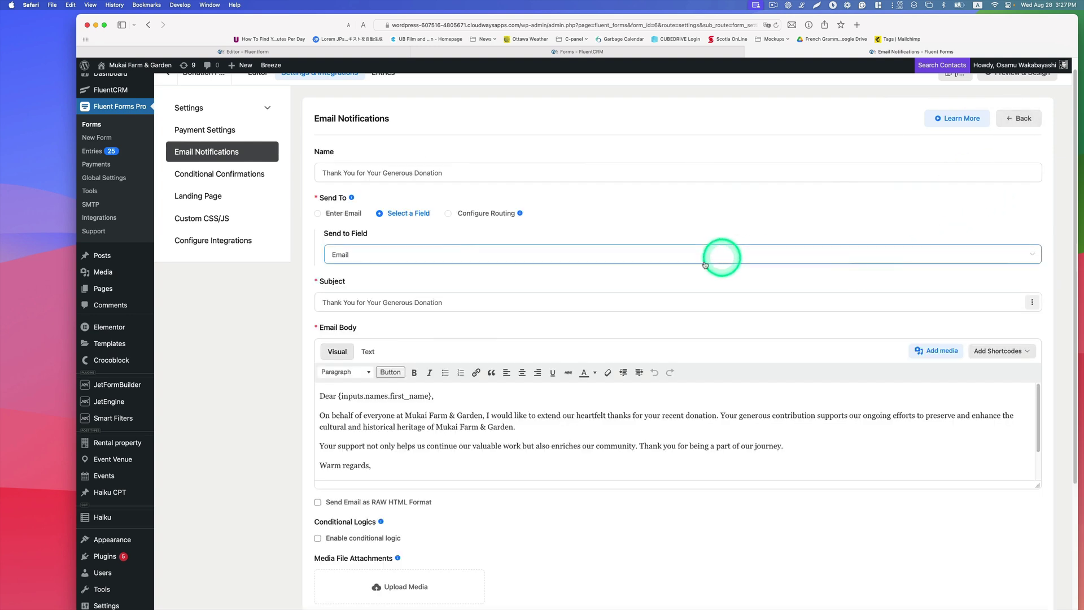
scroll(588, 313, up, 1)
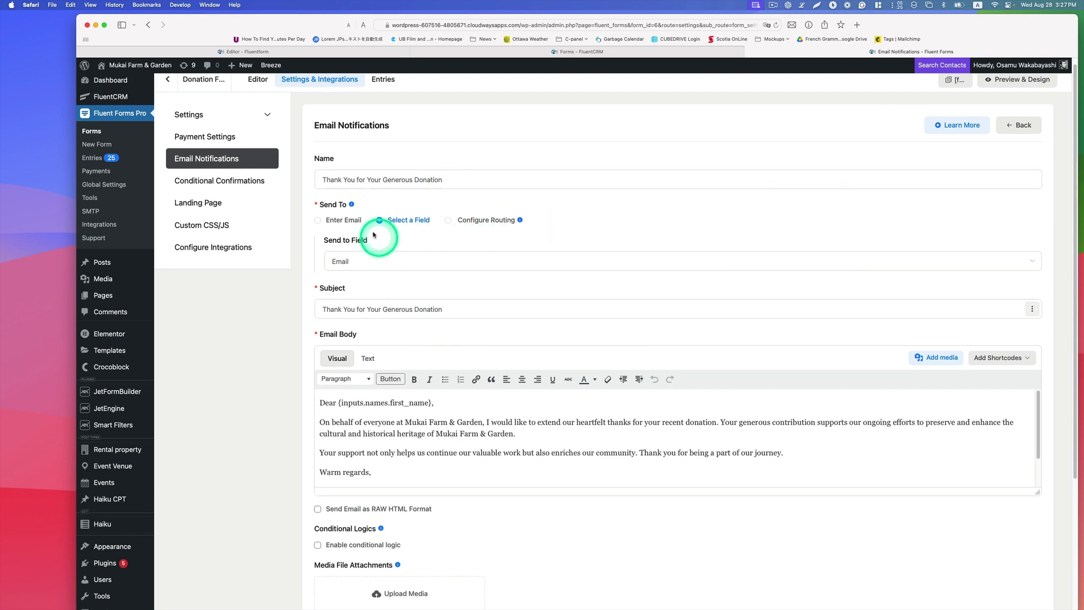
click(339, 261)
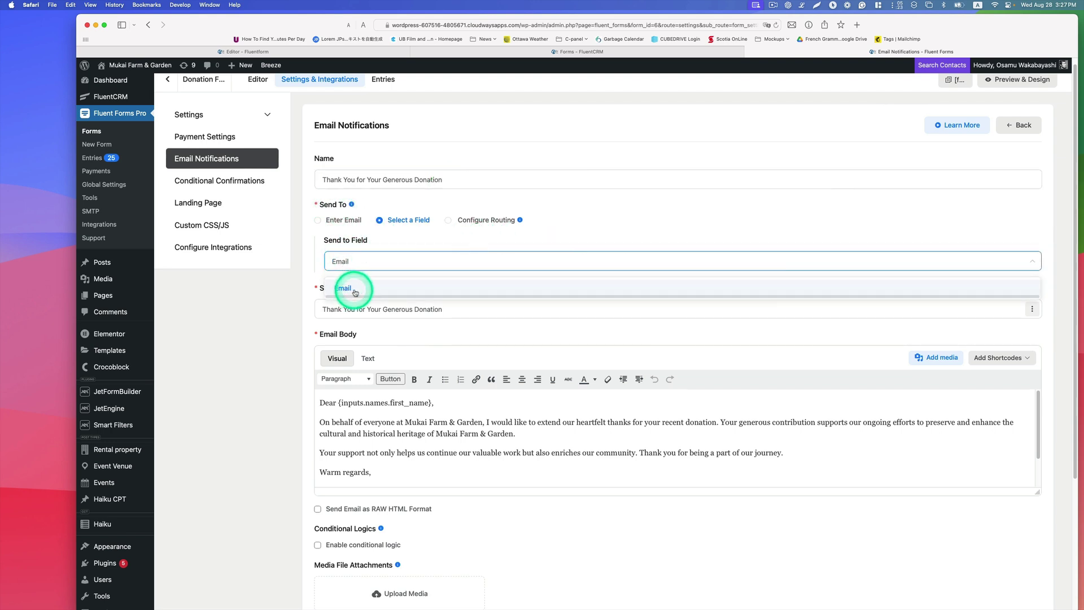
click(219, 311)
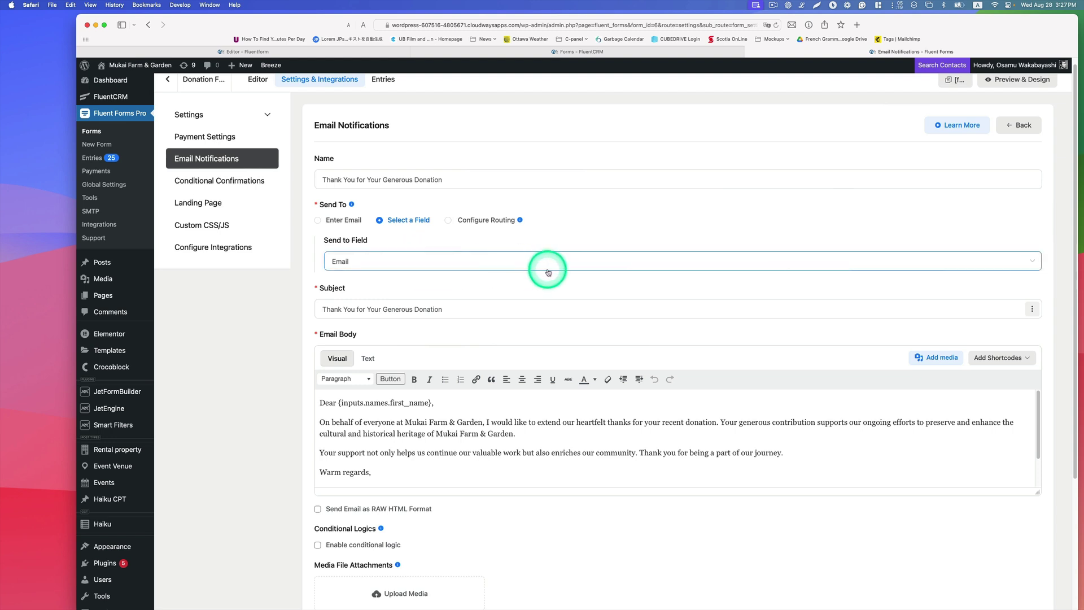
click(370, 311)
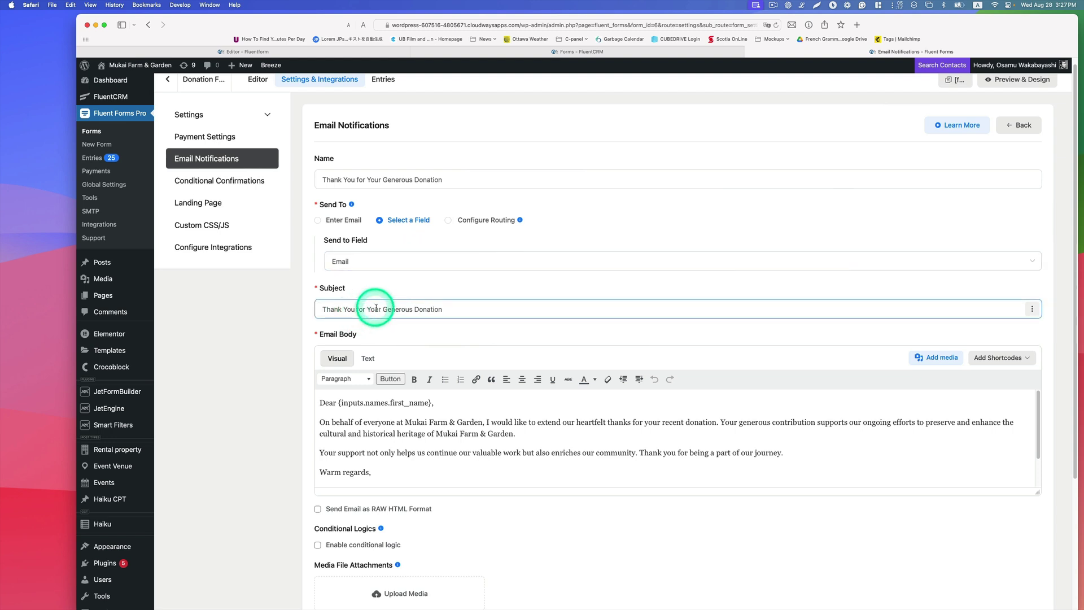
scroll(416, 311, down, 2)
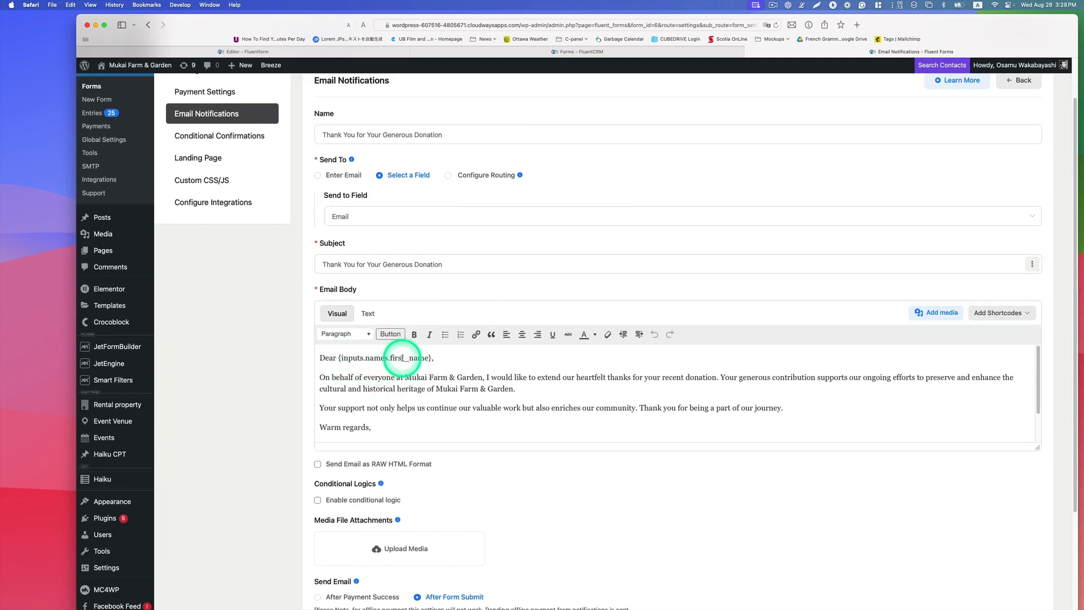
Step: Examine the thank-you email's body shortcodes and its remaining settings down to conditional logic, attachments and send timing
click(992, 313)
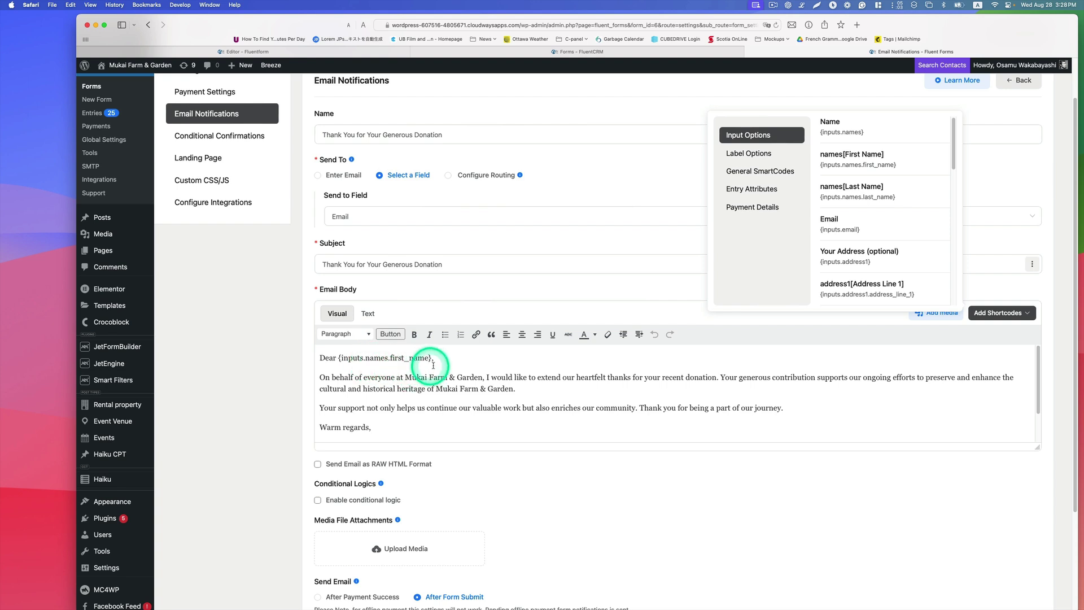
scroll(798, 242, down, 1)
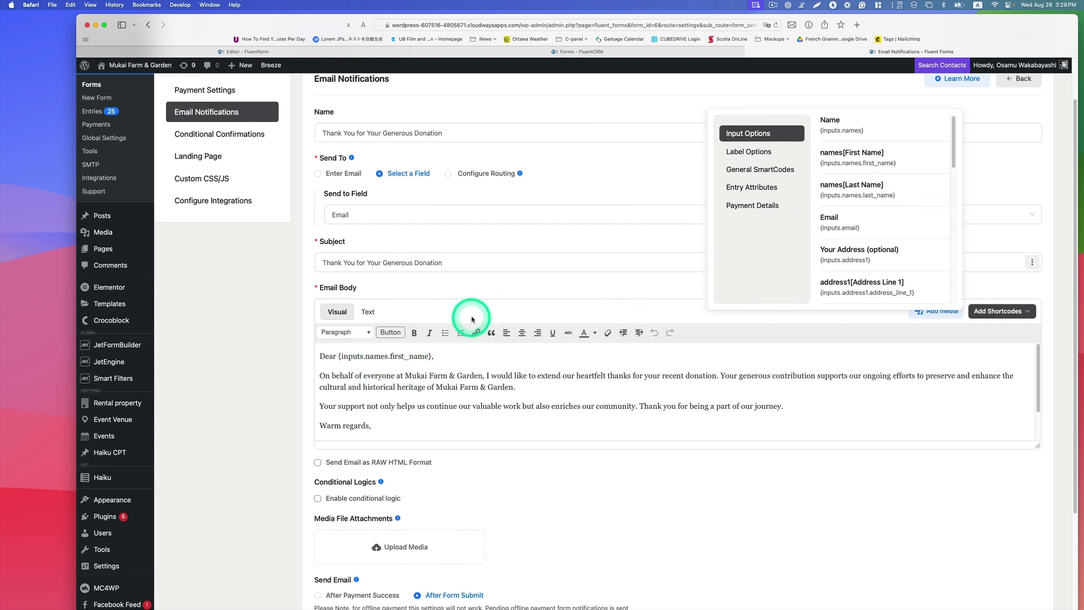
scroll(471, 318, down, 1)
scroll(621, 396, down, 5)
scroll(480, 457, down, 1)
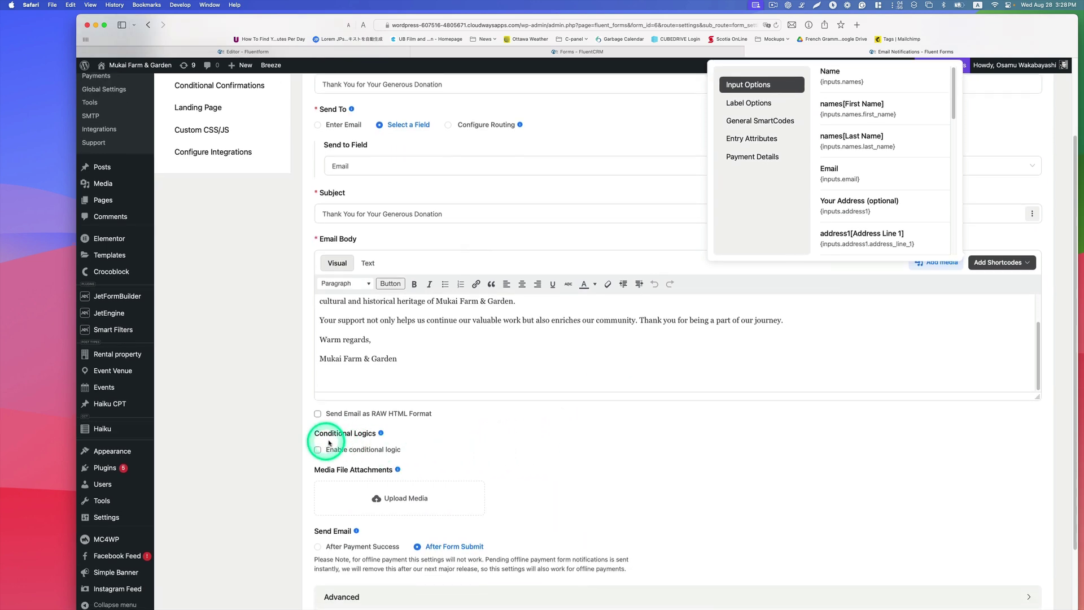
scroll(406, 439, down, 5)
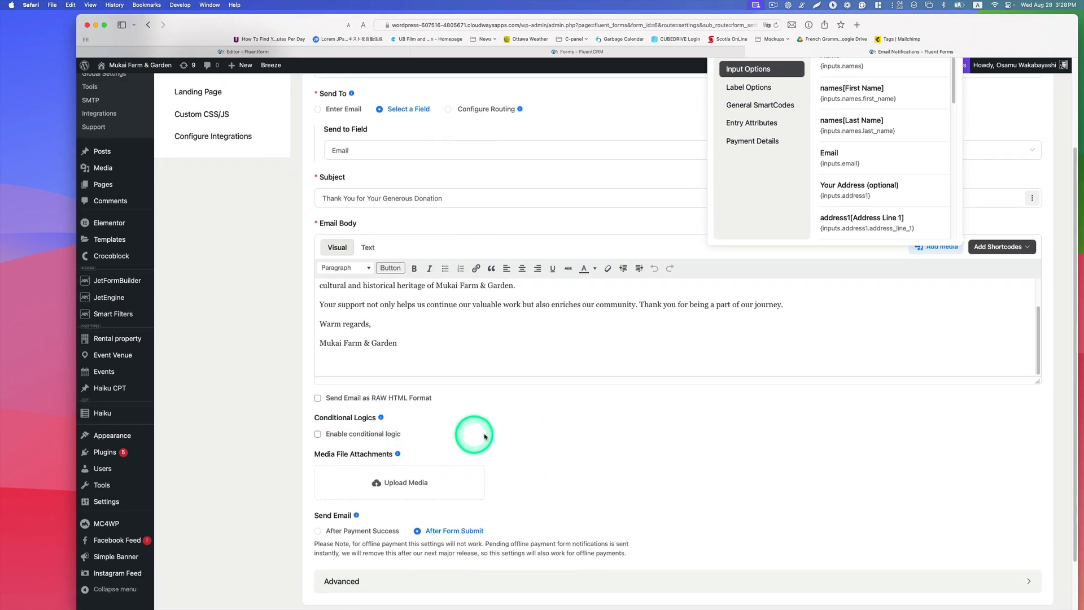
scroll(554, 427, up, 3)
scroll(553, 426, down, 3)
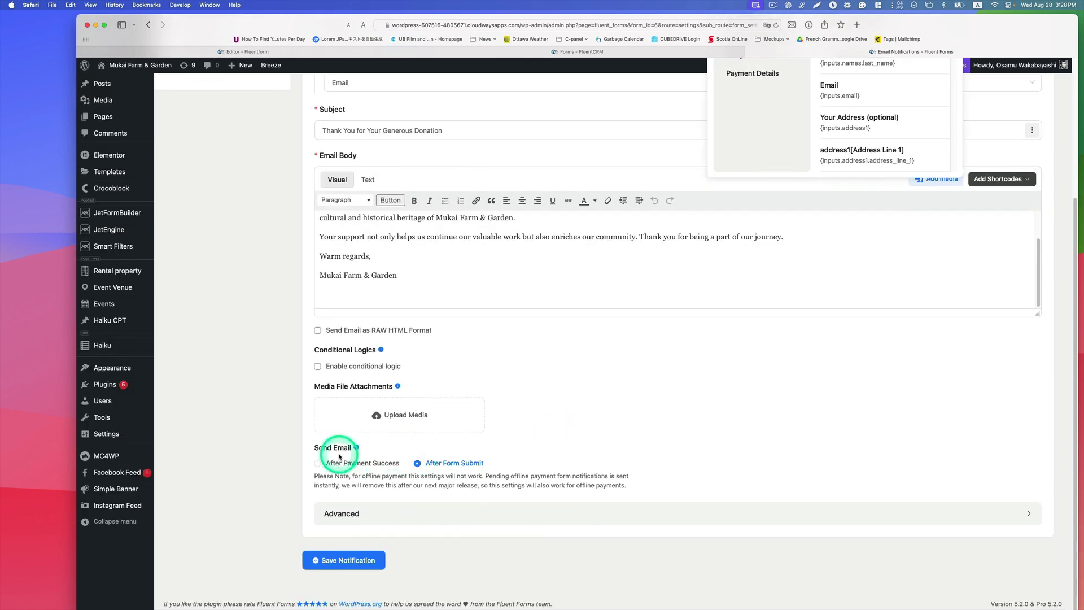
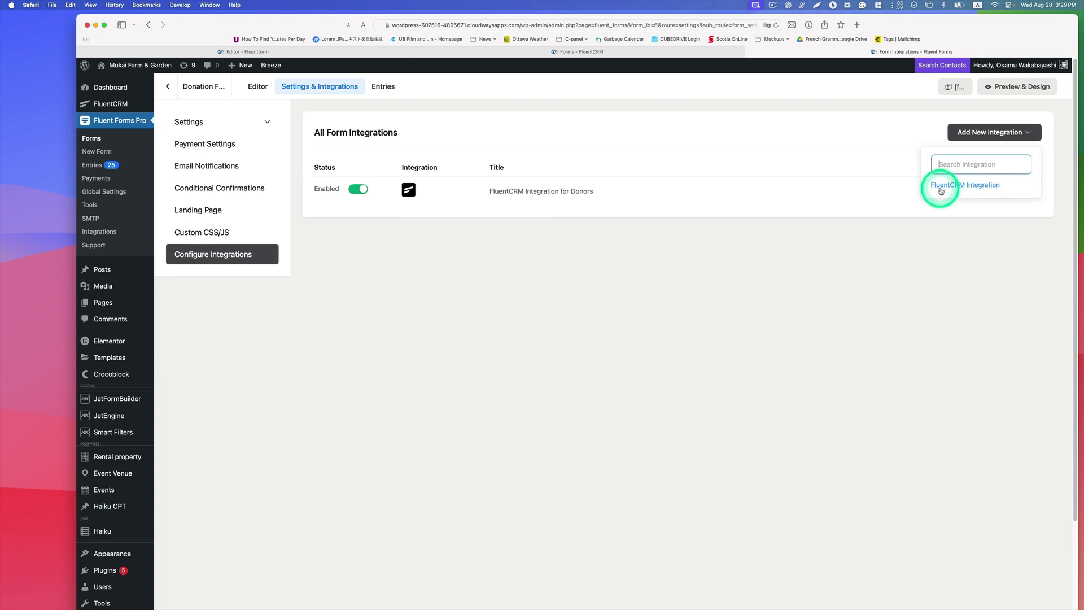
Step: Dismiss the list of new integrations and open the settings of the FluentCRM Integration for Donors feed
click(941, 261)
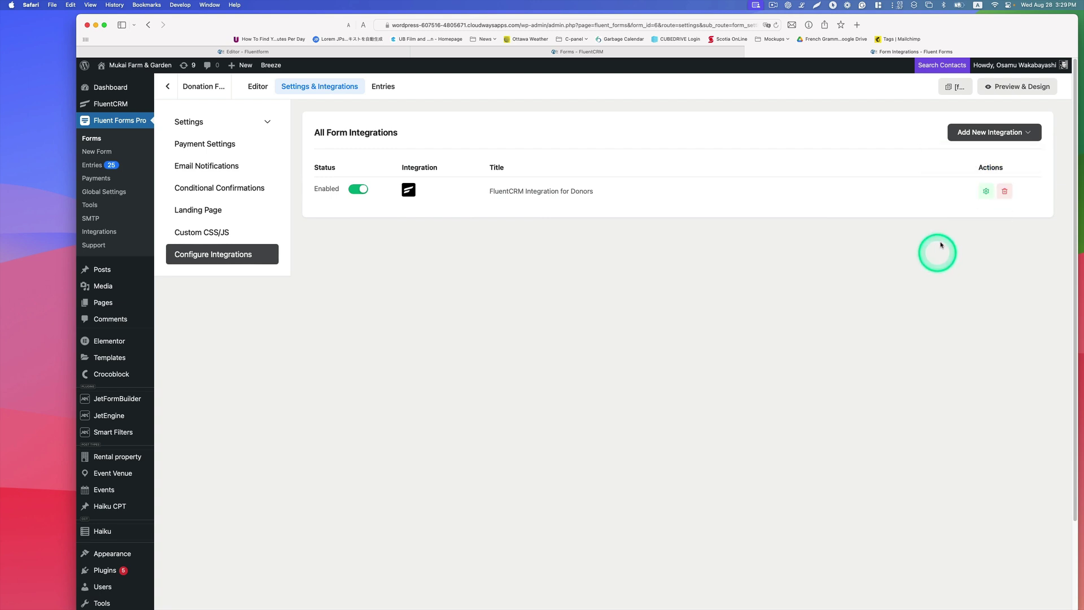
click(986, 192)
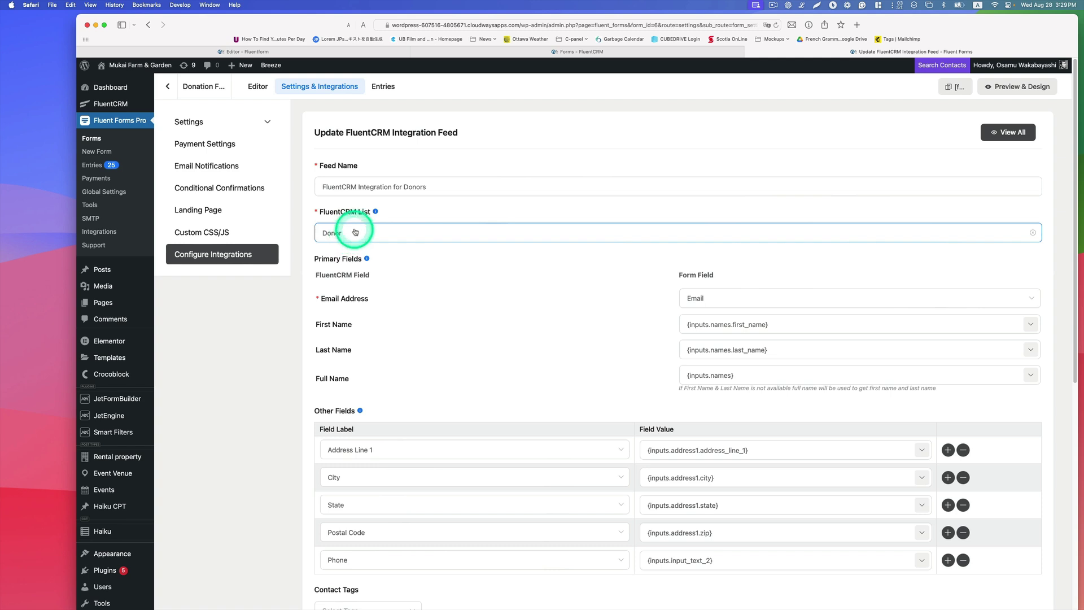
Step: Open the FluentCRM lists in a new browser tab and review the contact lists and tags
mouse_move(115, 104)
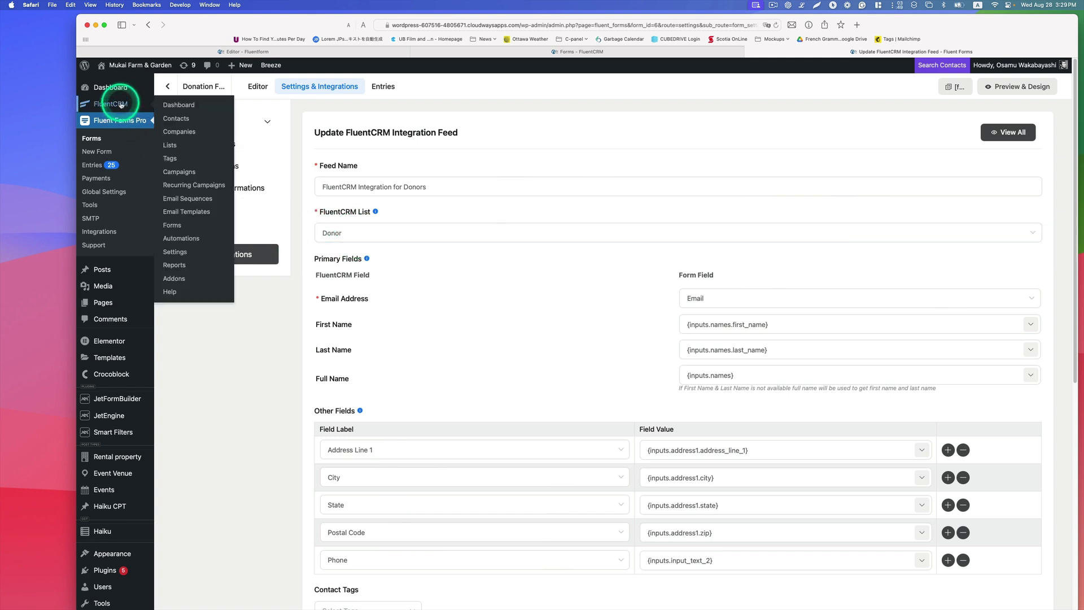
right_click(169, 145)
click(191, 150)
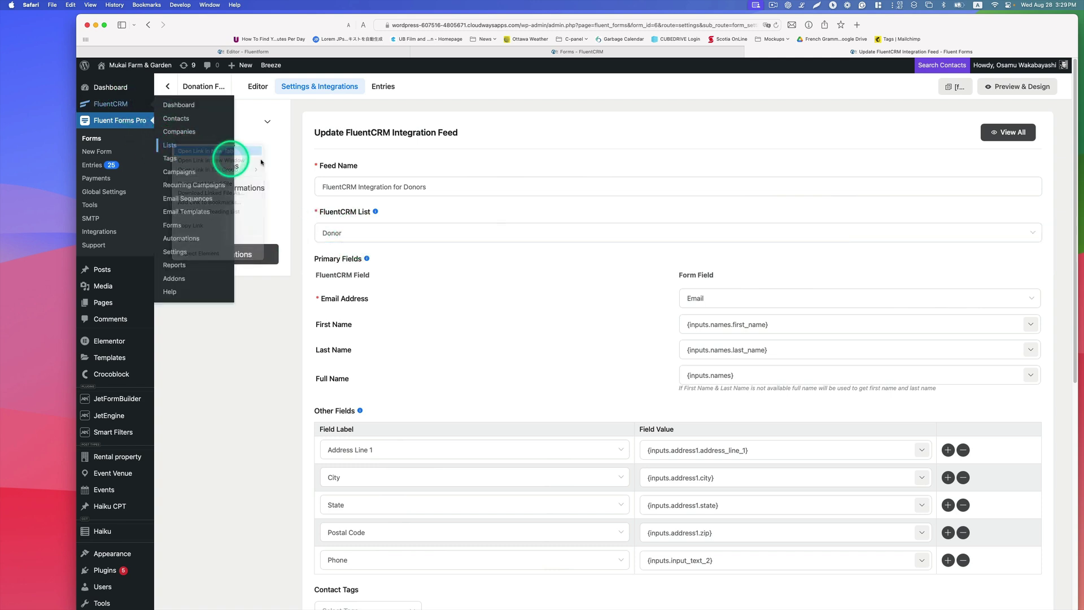
click(892, 51)
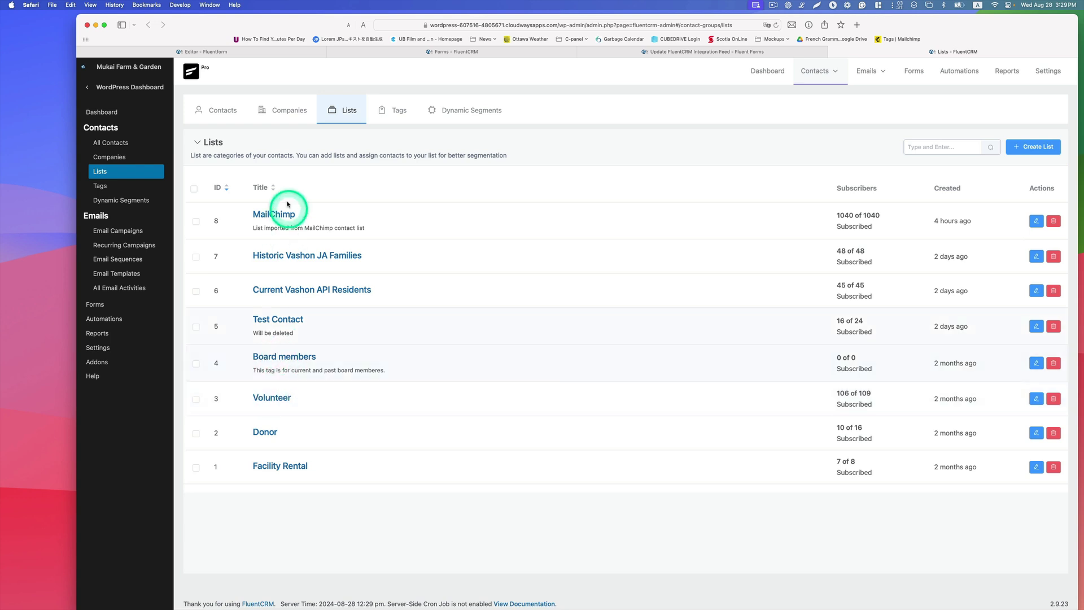
click(1041, 150)
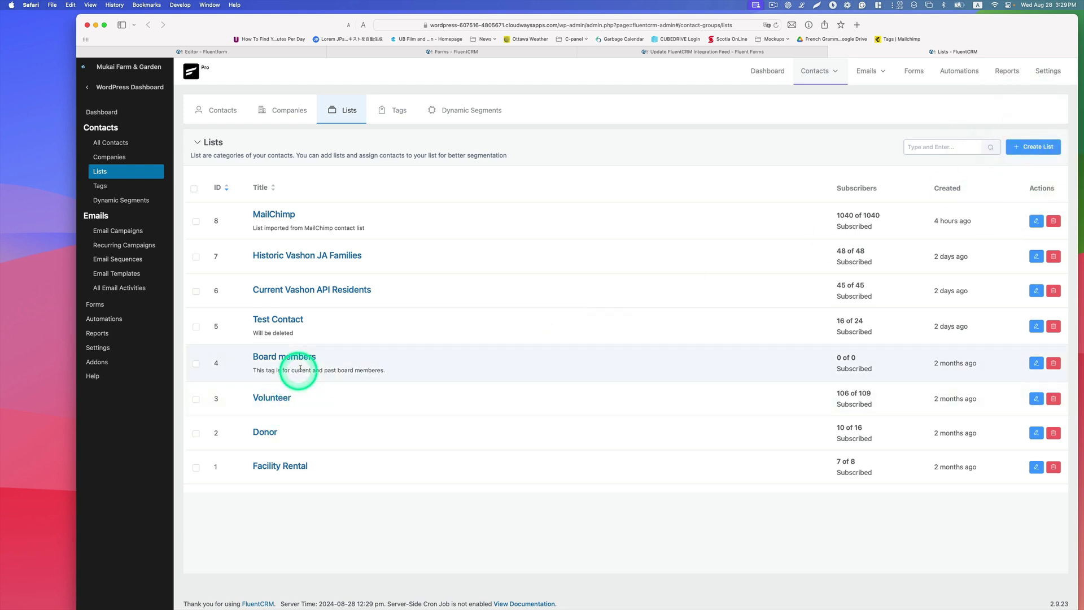
click(109, 187)
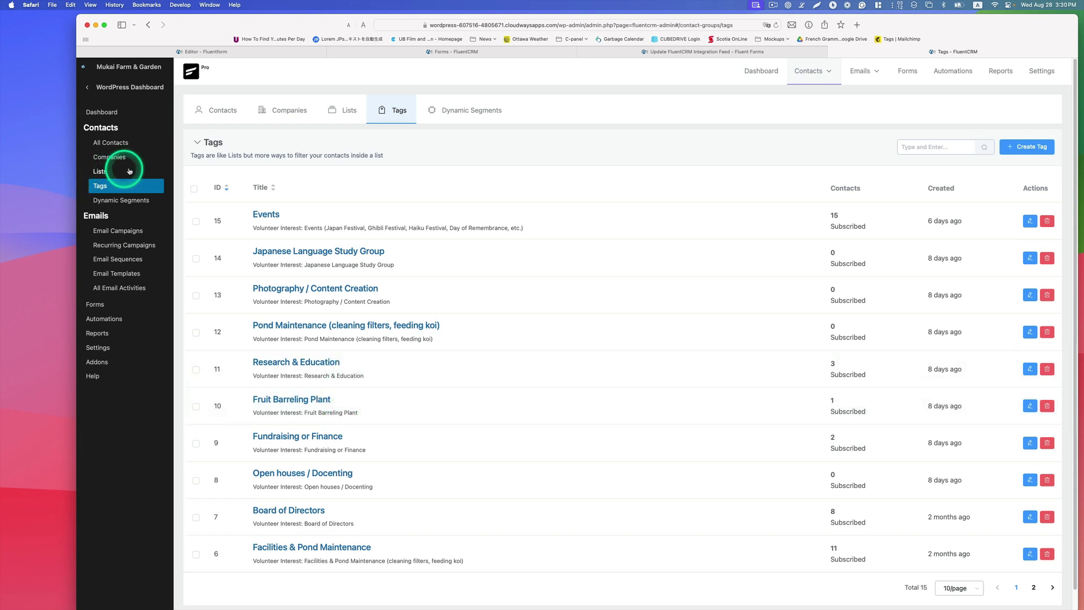
Step: Return to the FluentCRM integration feed and check which form field is mapped to Email Address
click(756, 52)
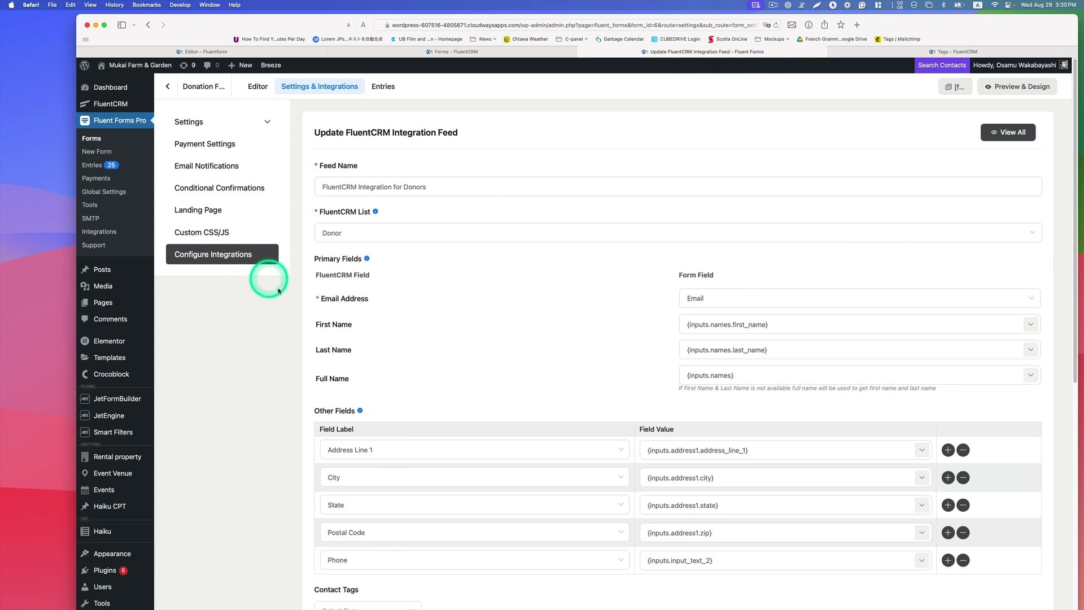
scroll(482, 326, up, 1)
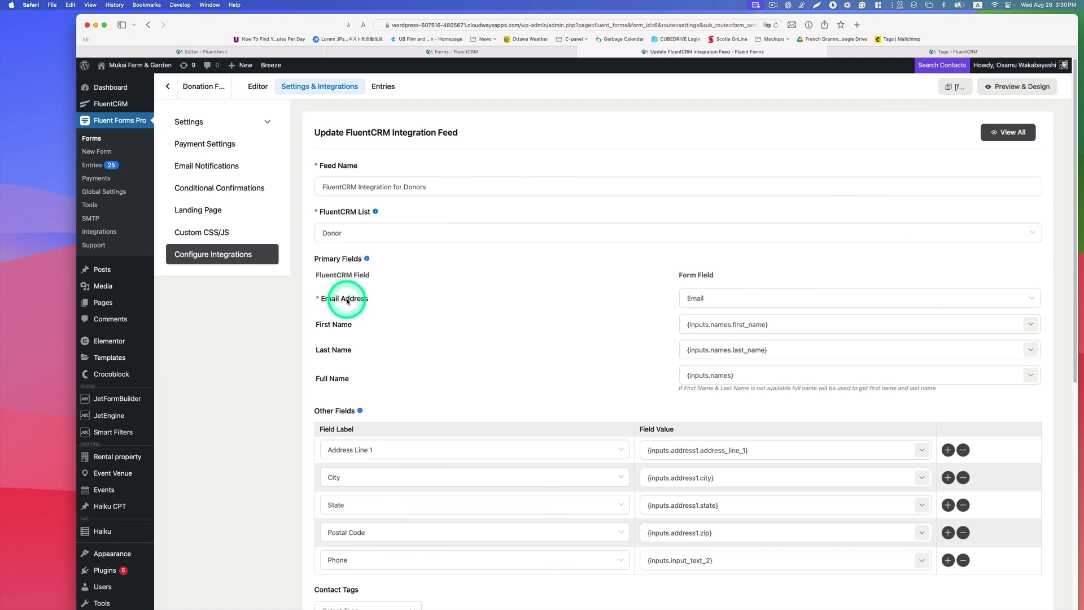
click(697, 300)
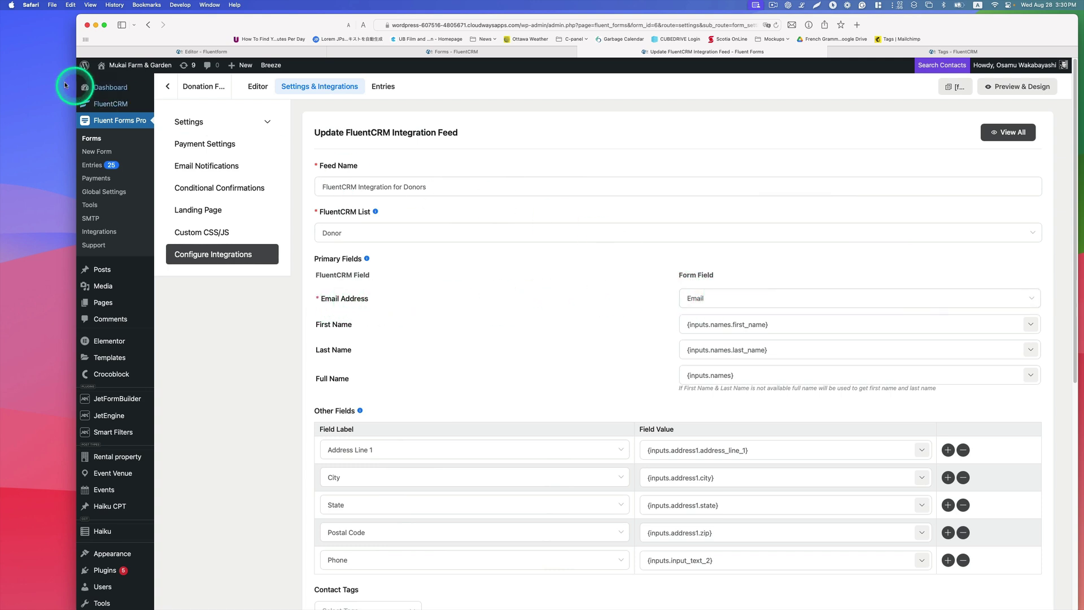
Step: Open the FluentCRM contacts in a new browser tab and examine the profile of the first contact, a donor
mouse_move(95, 103)
right_click(173, 120)
click(172, 120)
right_click(173, 121)
click(175, 123)
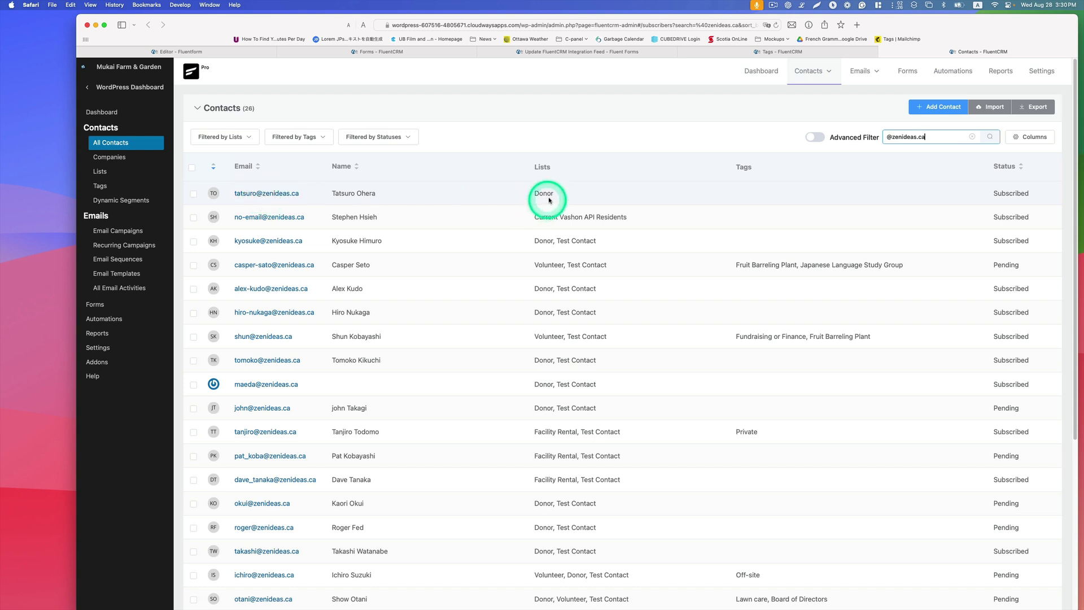
click(272, 194)
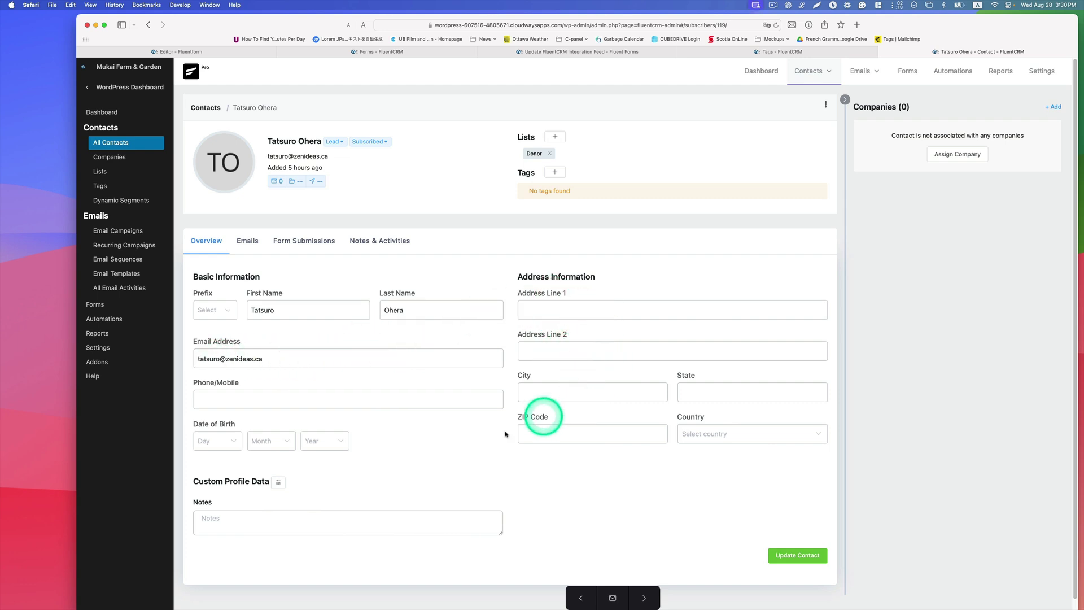
scroll(386, 424, down, 1)
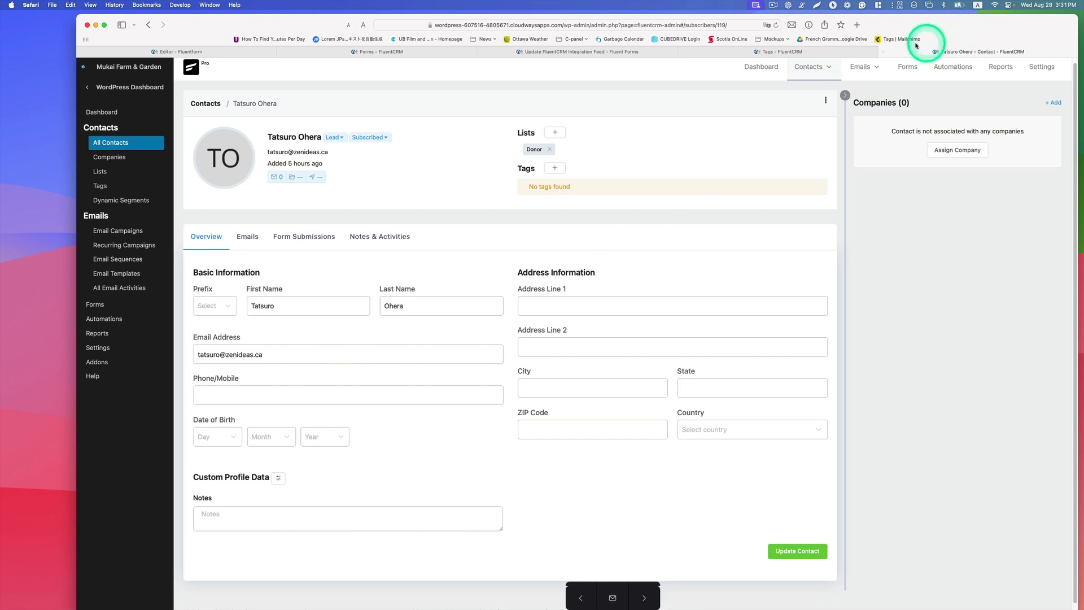
Step: Return to the FluentCRM integration feed and check the form fields available for mapping to First Name
click(627, 53)
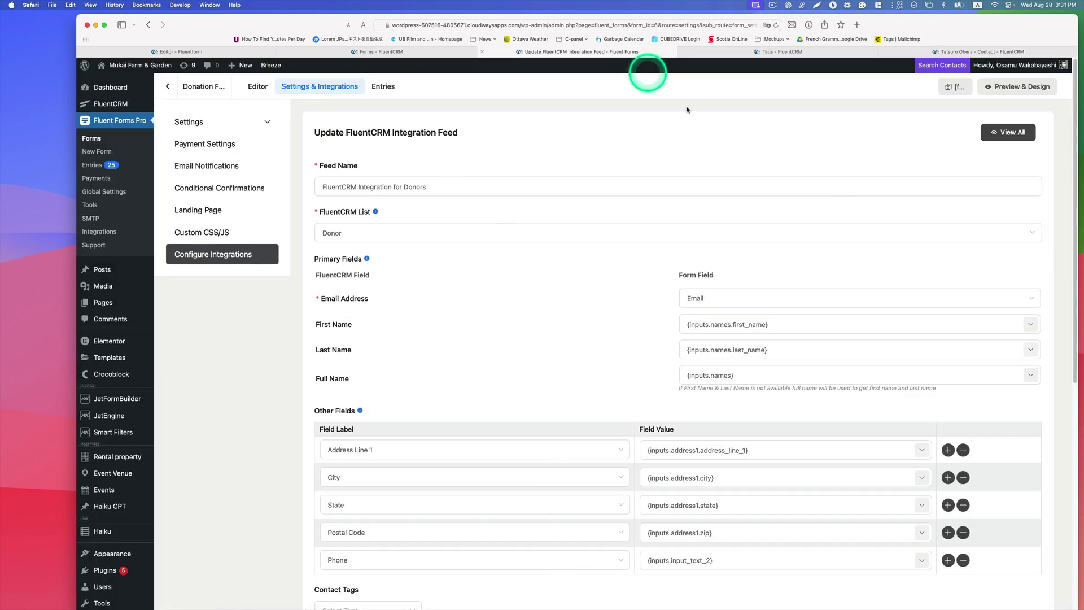
scroll(822, 244, down, 3)
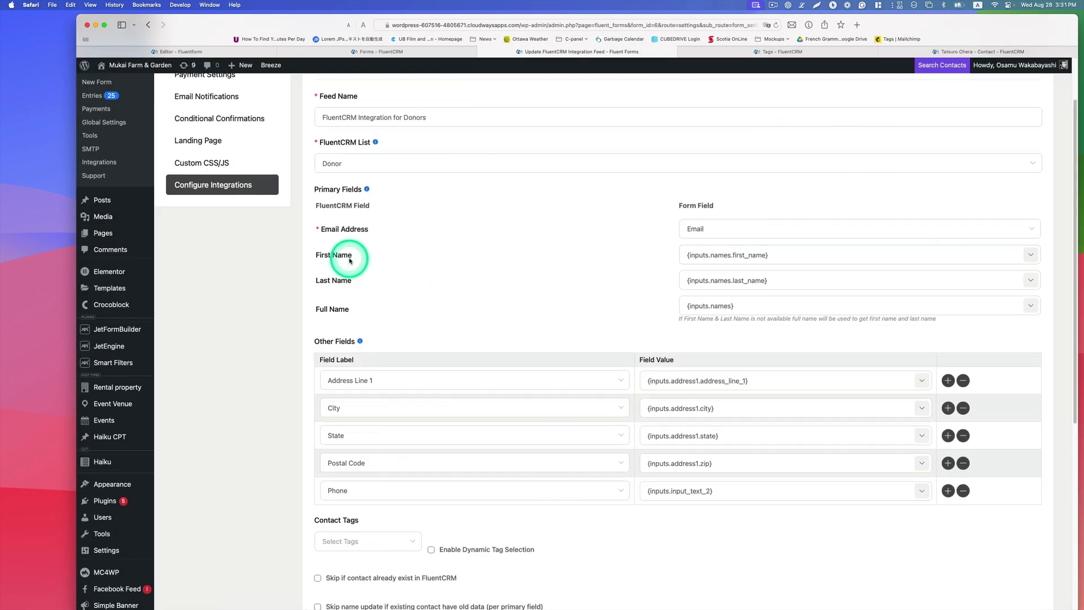
click(1014, 257)
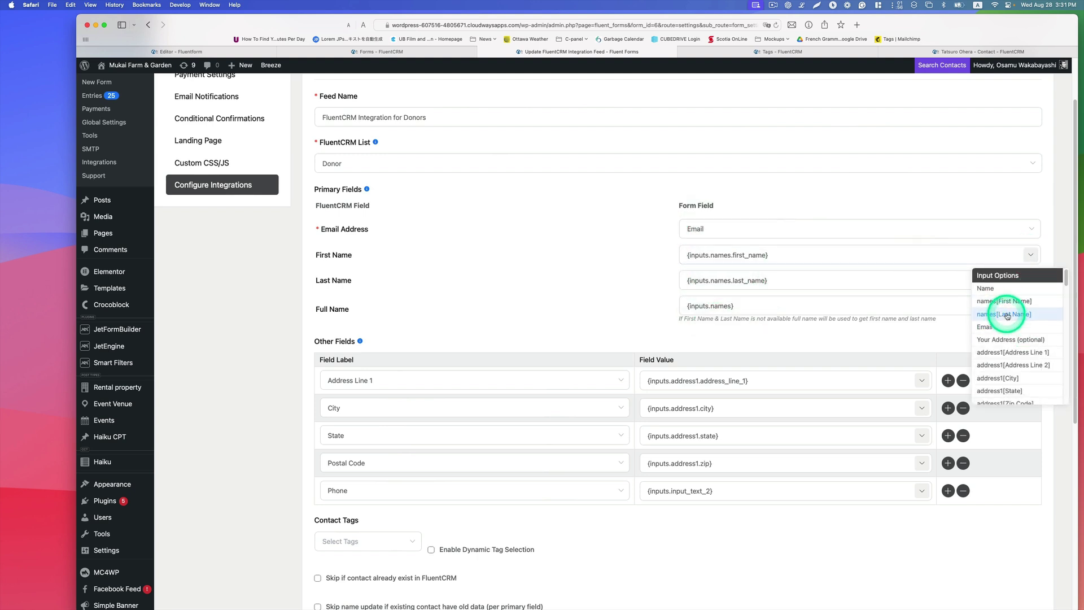
click(510, 318)
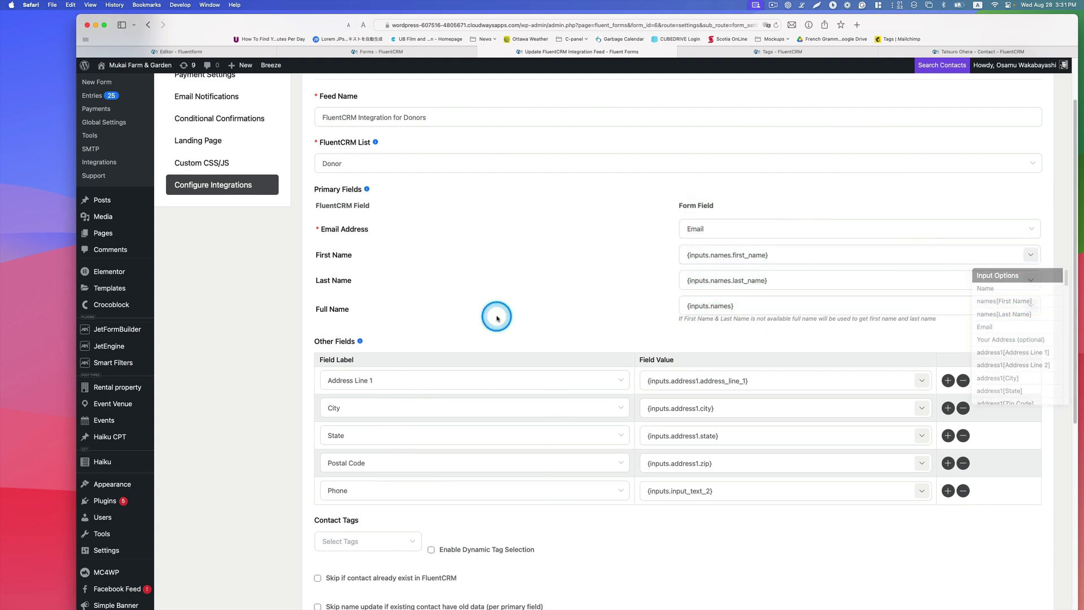
Step: Check the form field options for the Address Line 1 value under Other Fields
scroll(497, 317, down, 2)
click(472, 339)
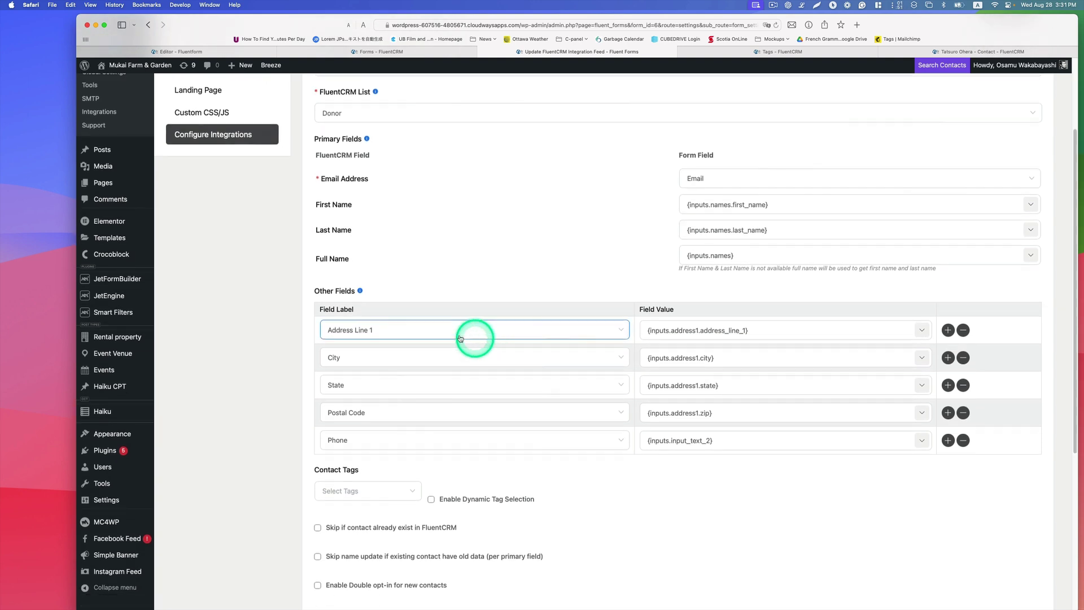
click(812, 333)
click(920, 330)
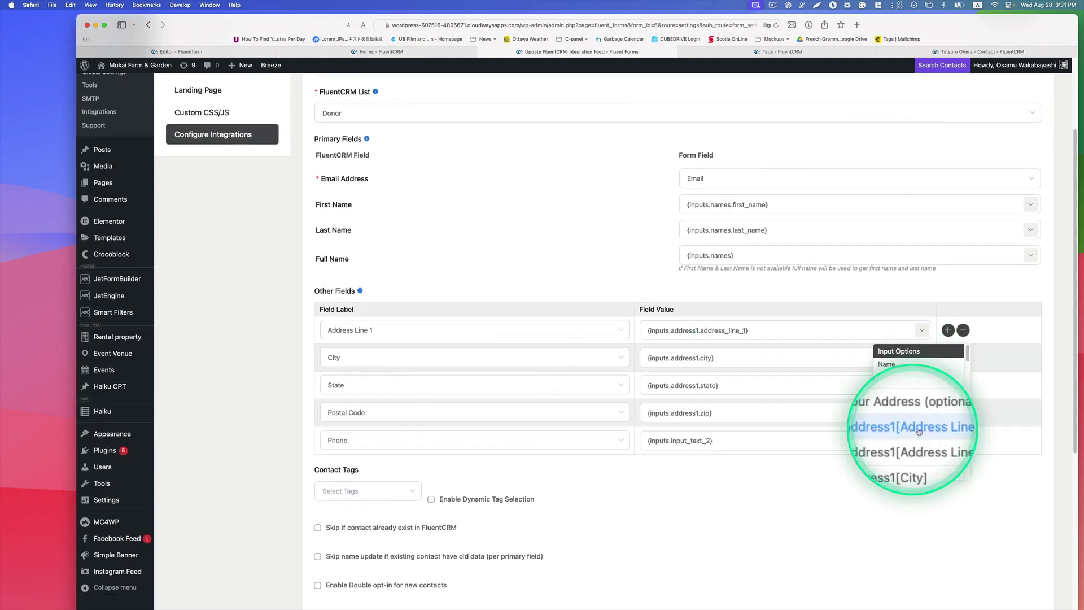
click(471, 414)
Step: Review the feed's remaining settings: contact tags, contact handling options, conditional logic, run events and feed status
scroll(474, 415, down, 4)
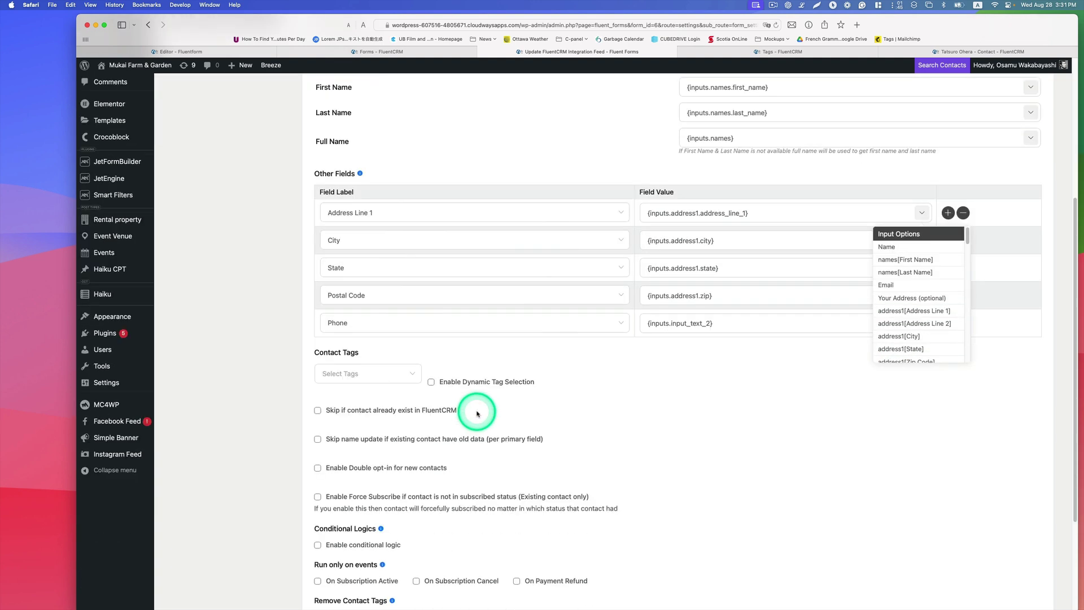
scroll(515, 402, down, 5)
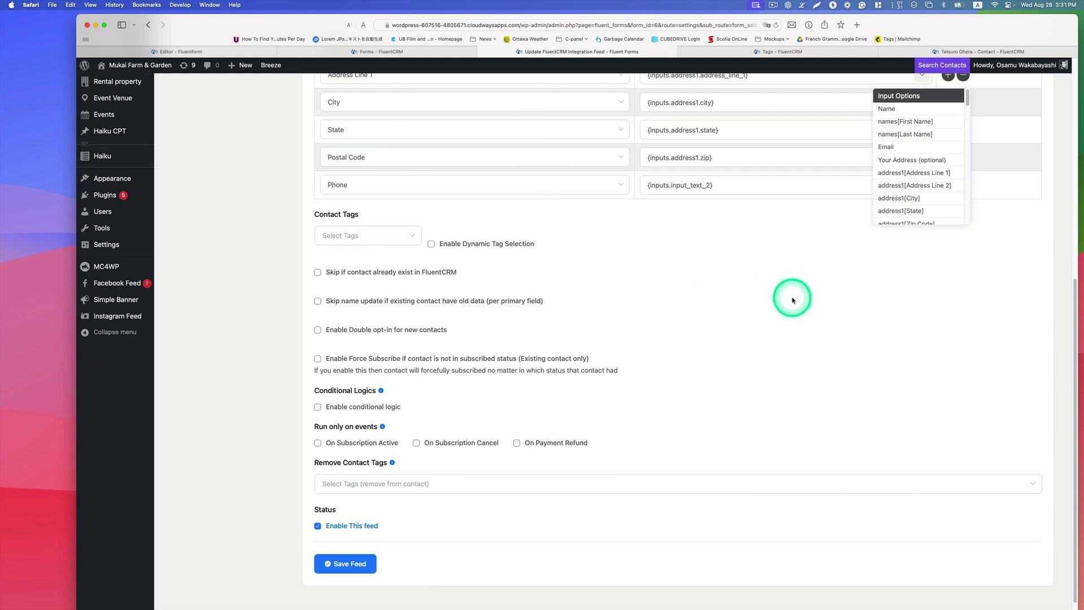
scroll(734, 327, up, 2)
scroll(364, 564, down, 3)
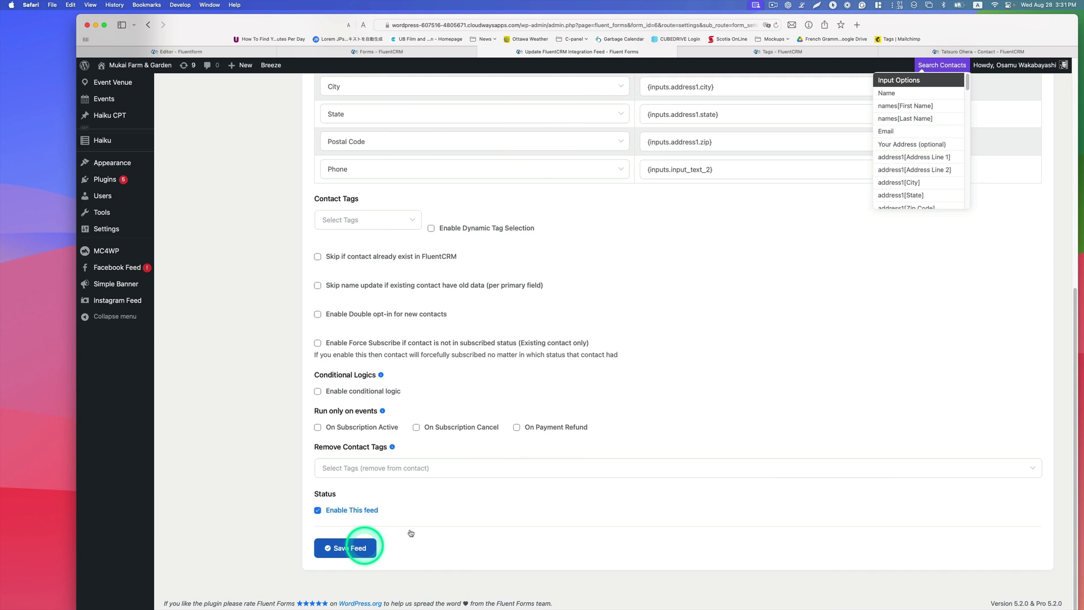
scroll(819, 372, up, 2)
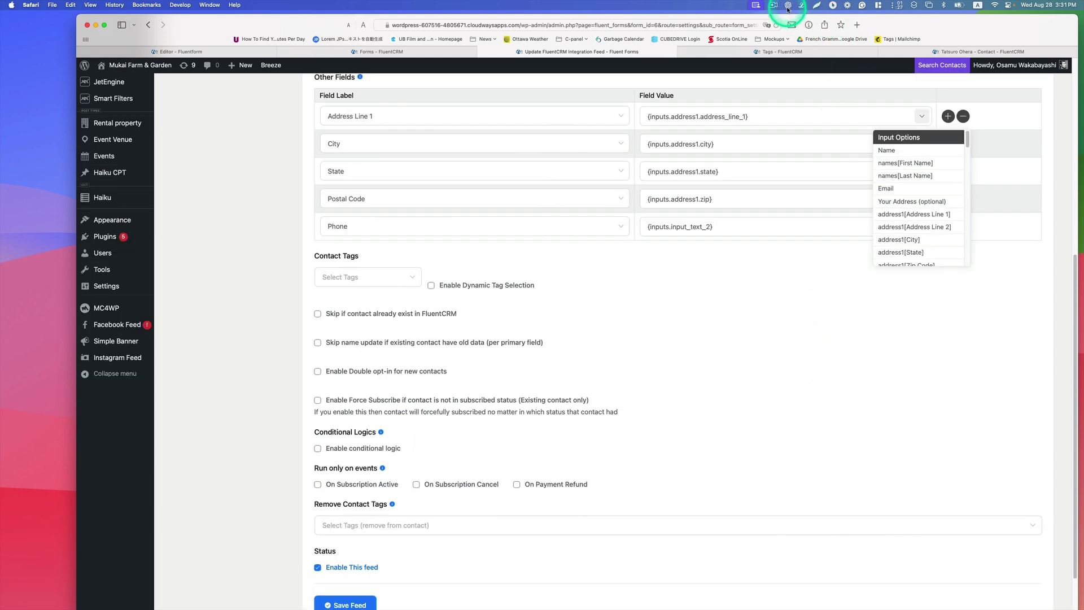
scroll(564, 225, up, 10)
Step: Go back to the list of all forms and copy the Donation Form's shortcode
click(93, 140)
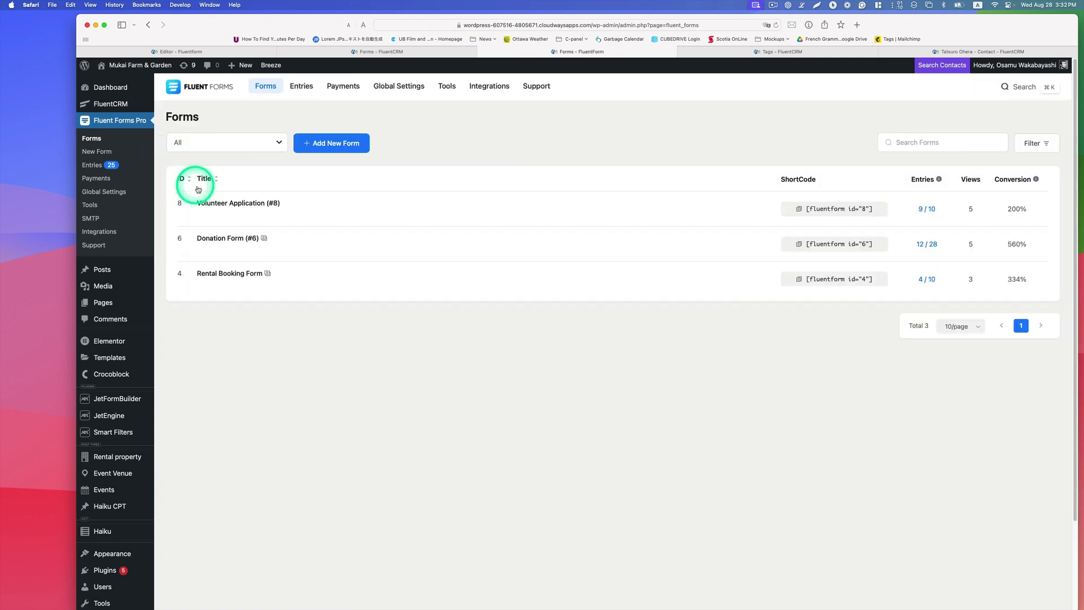
mouse_move(198, 251)
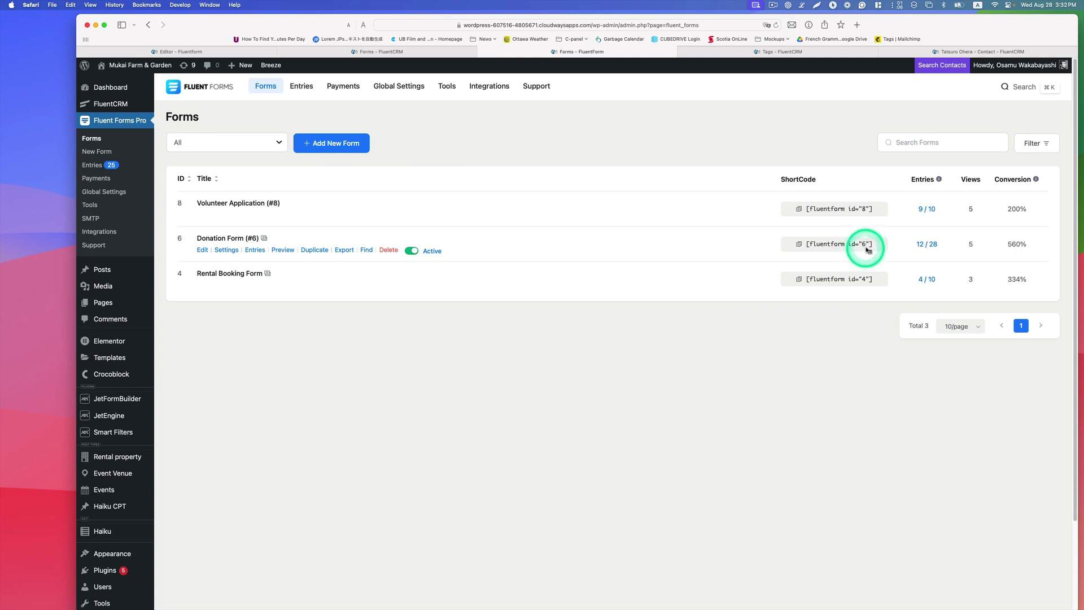
click(844, 245)
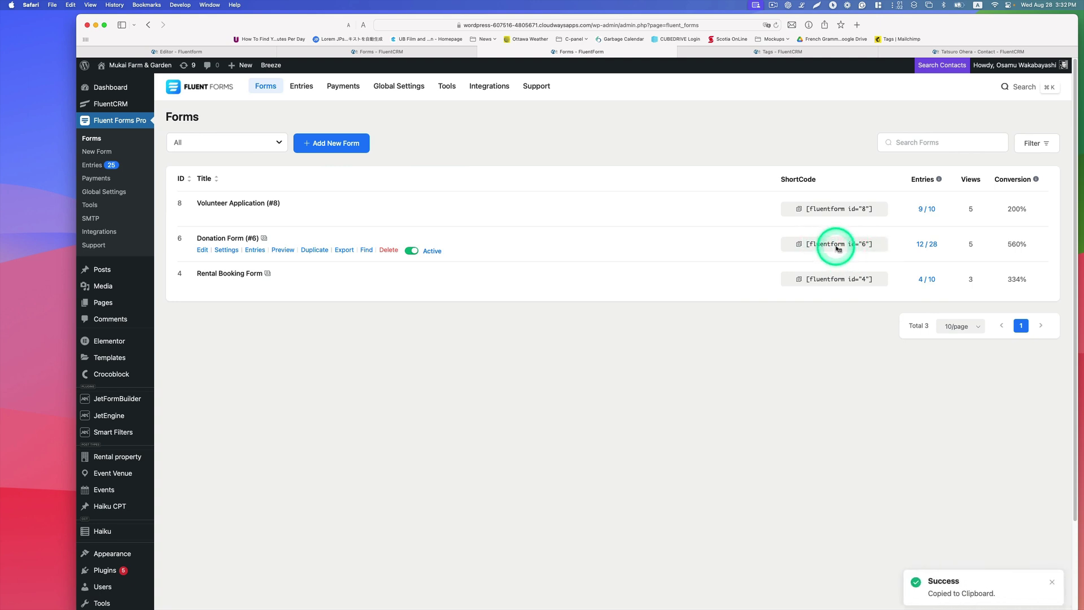
Step: Open the live website in a new browser tab, go to its Donate page and review the embedded donation form
mouse_move(135, 73)
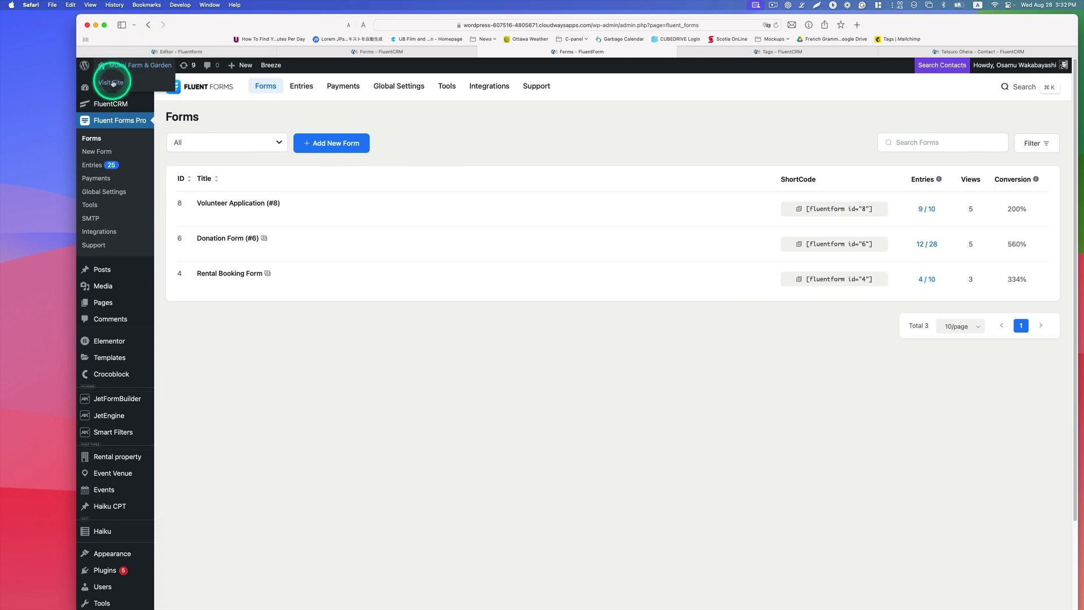
right_click(114, 83)
click(124, 89)
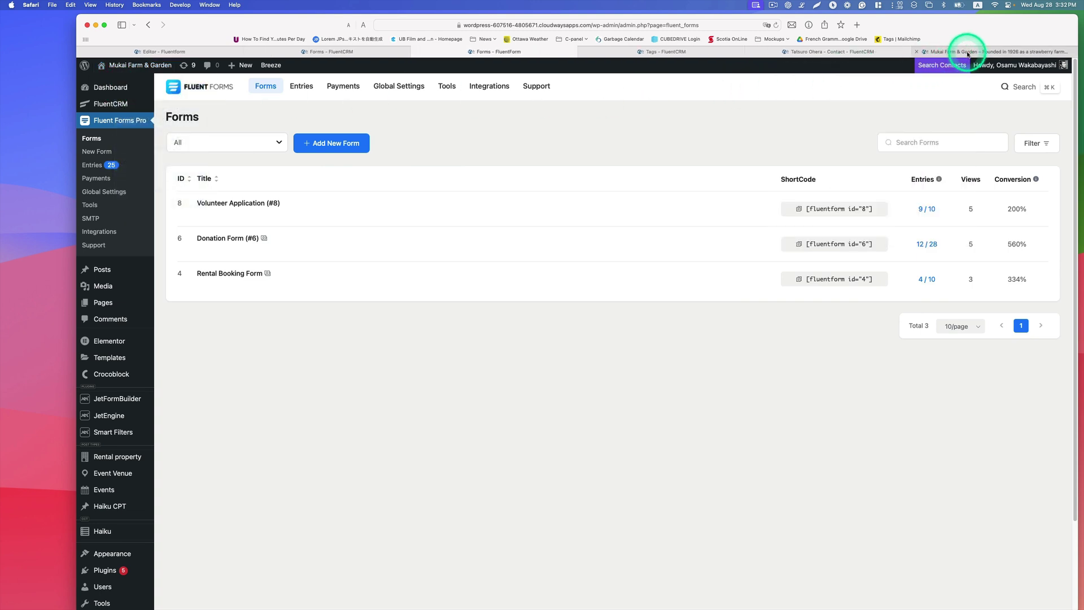
click(963, 51)
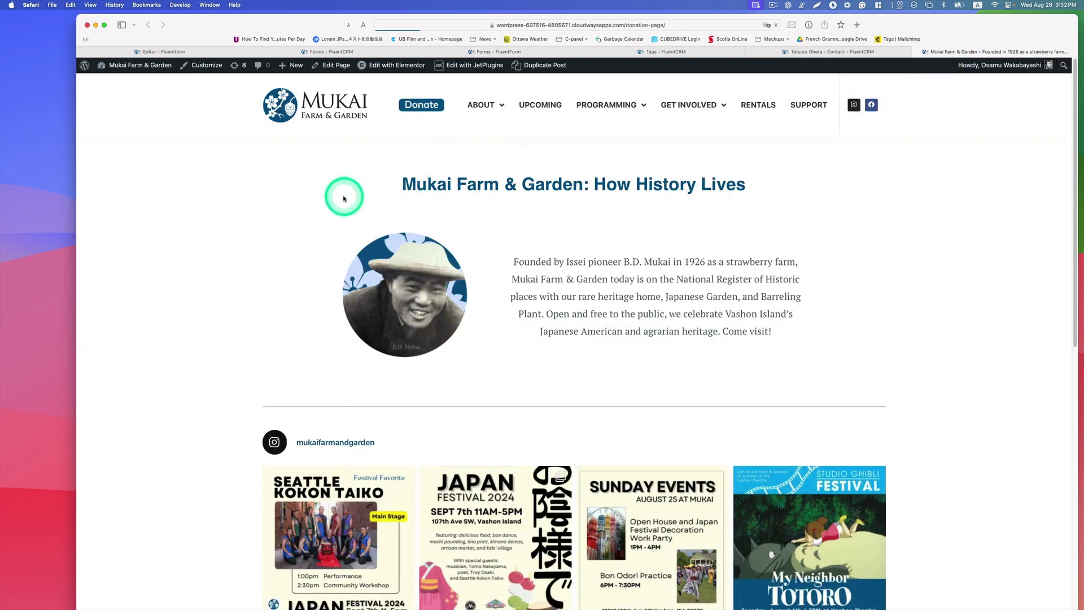
click(419, 107)
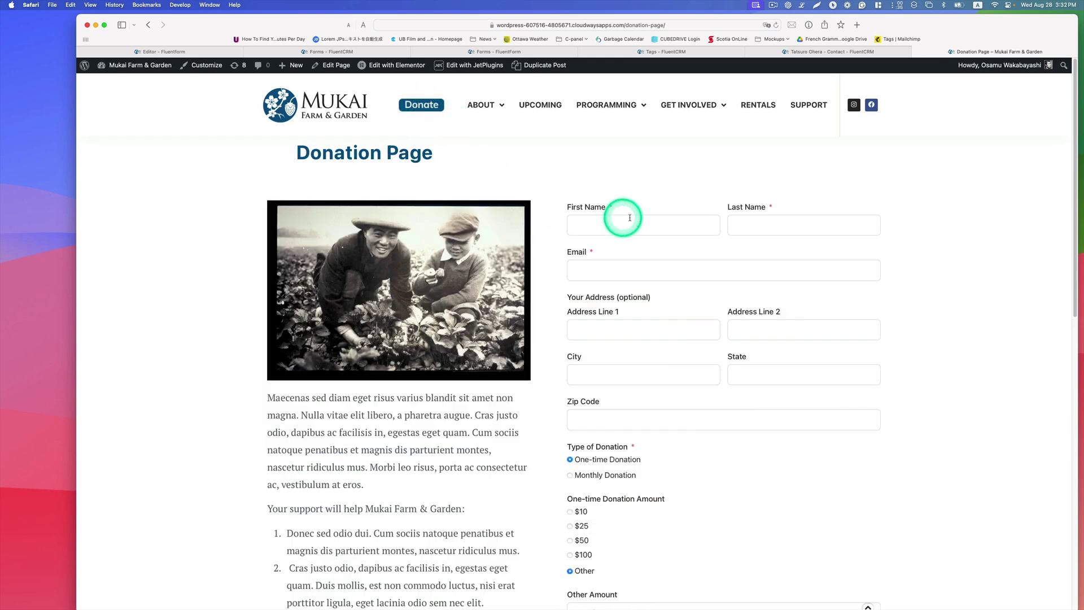
scroll(709, 367, down, 2)
scroll(708, 285, down, 5)
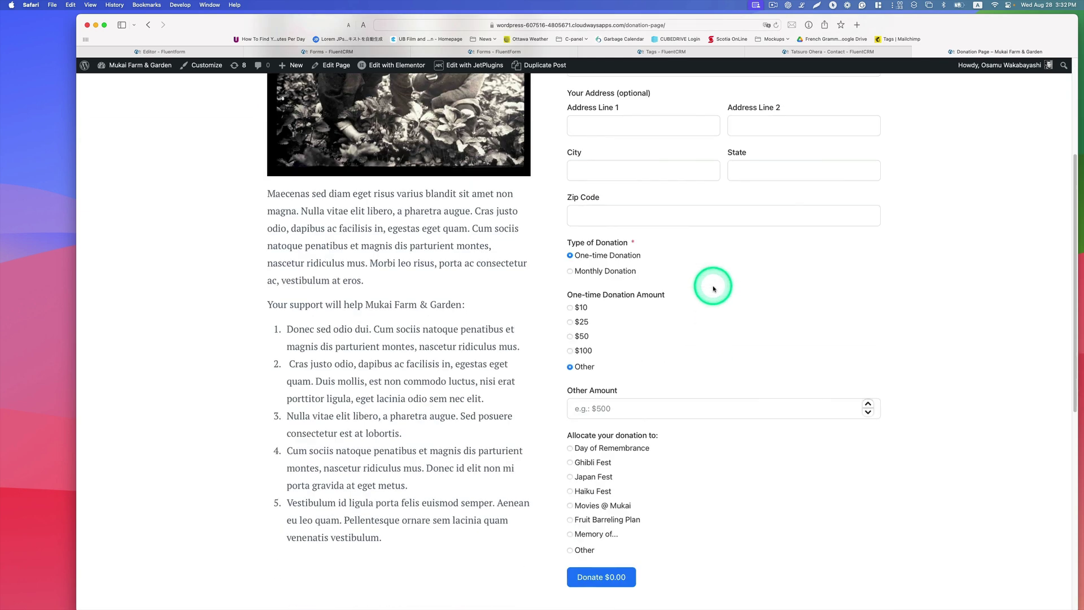
scroll(714, 291, up, 3)
scroll(706, 271, up, 4)
scroll(726, 303, down, 2)
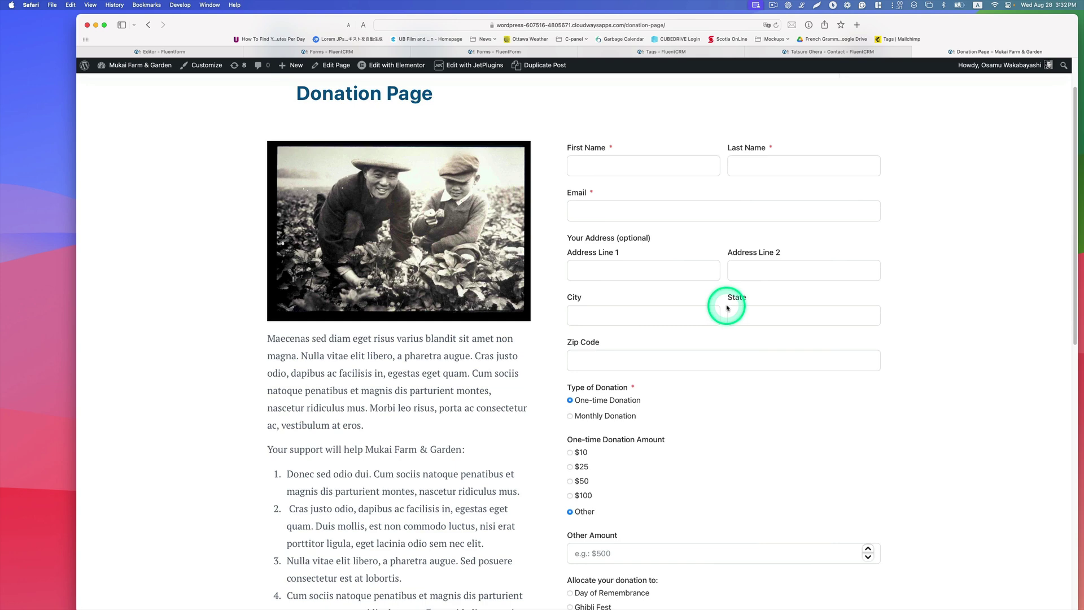
Step: Open the donation page for editing in Elementor and display the settings of the shortcode widget holding the donation form
click(388, 67)
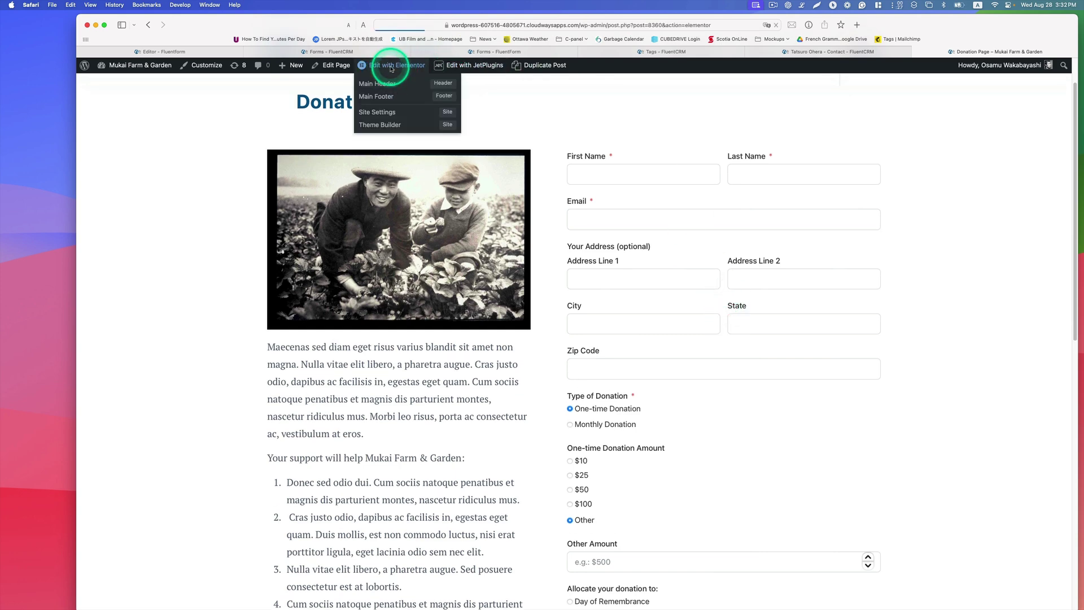
click(878, 243)
click(914, 200)
click(1055, 115)
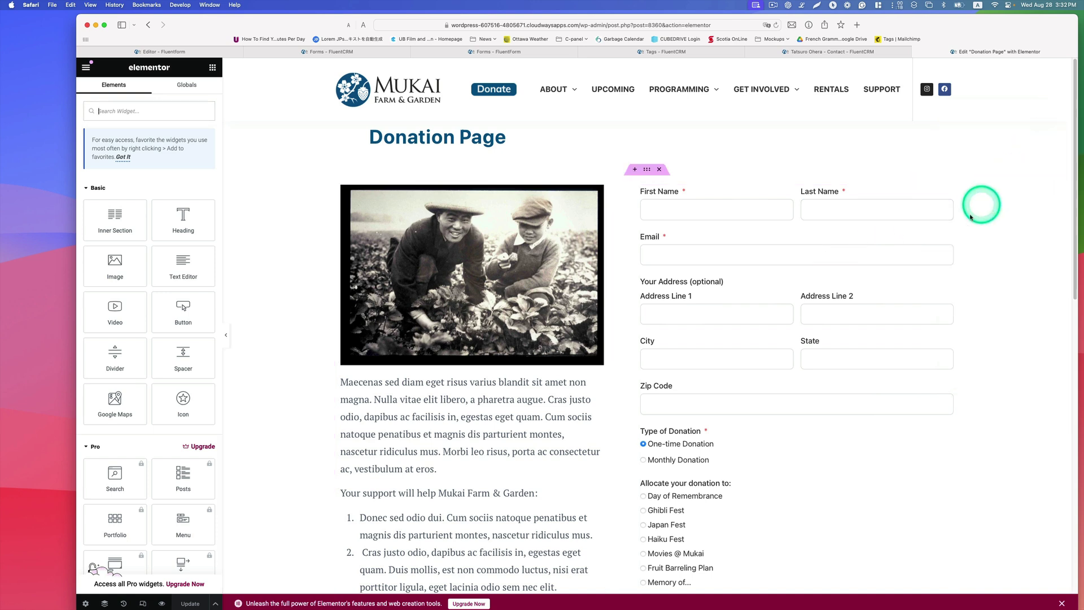
click(949, 191)
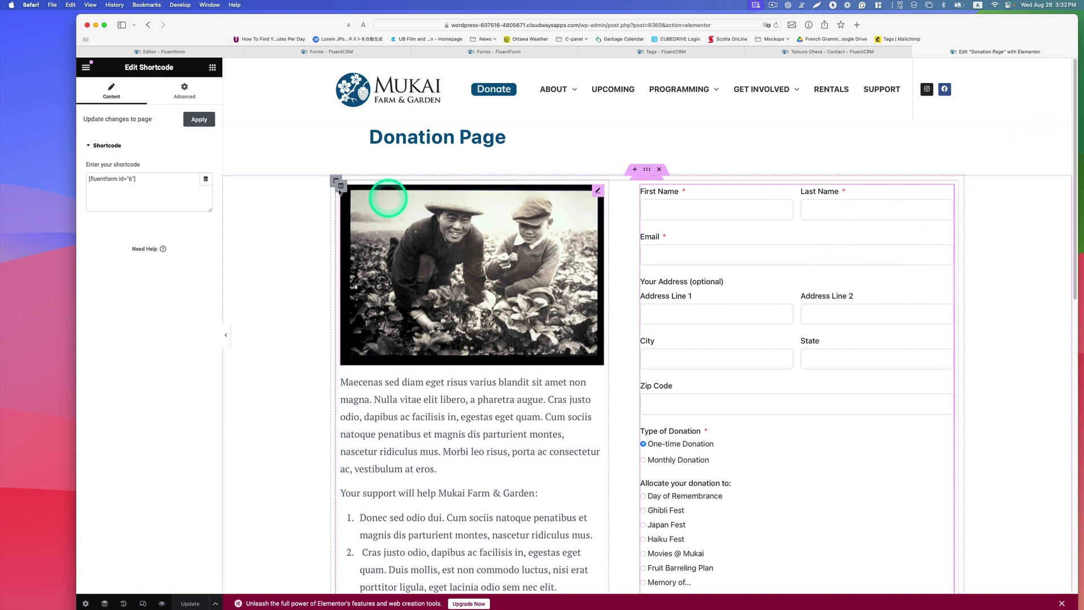
Step: Add a Shortcode widget above the existing donation form and set its shortcode to [fluentform id="6"]
click(212, 71)
click(152, 111)
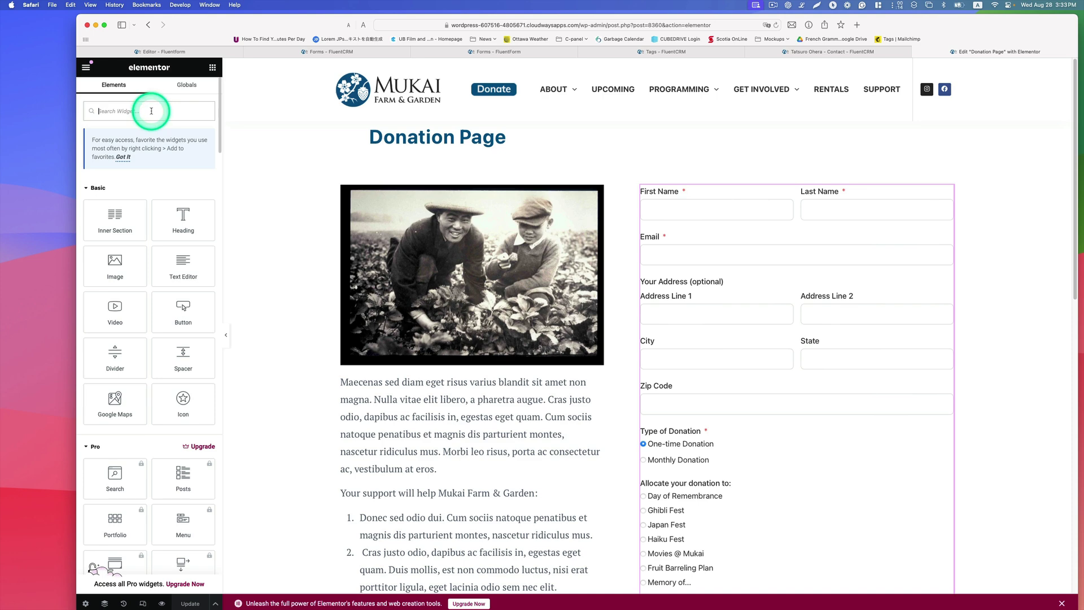
text(short)
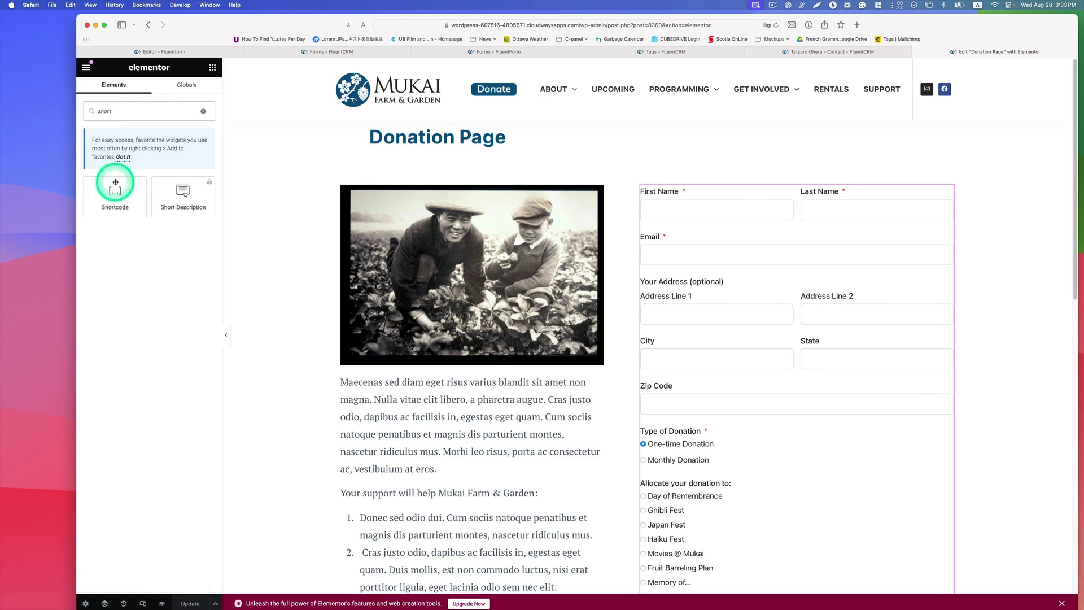
drag(115, 194, 694, 206)
click(181, 193)
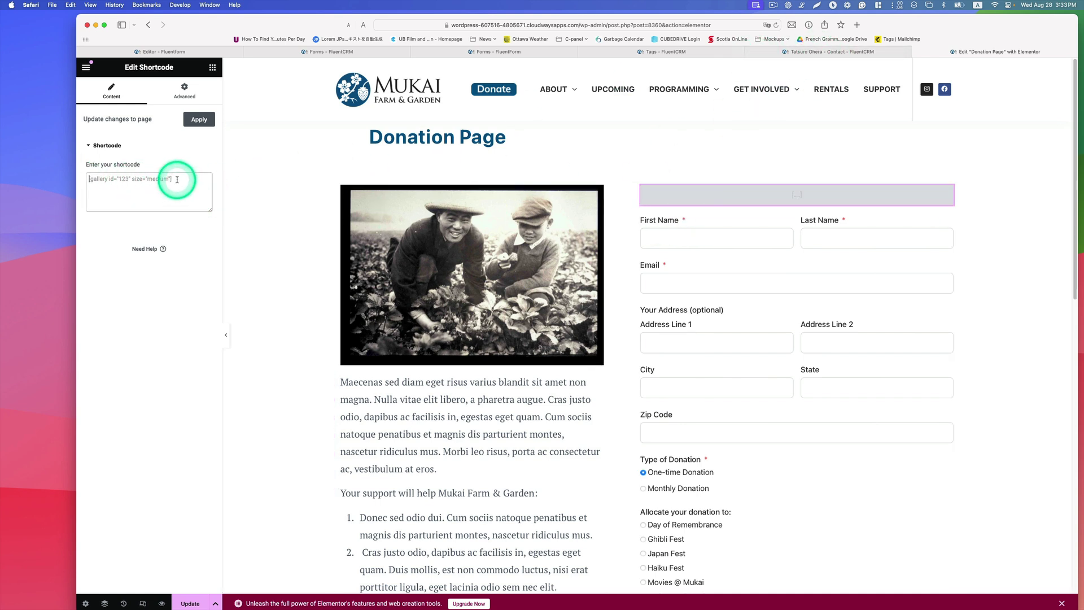
text([fluentform id="6"])
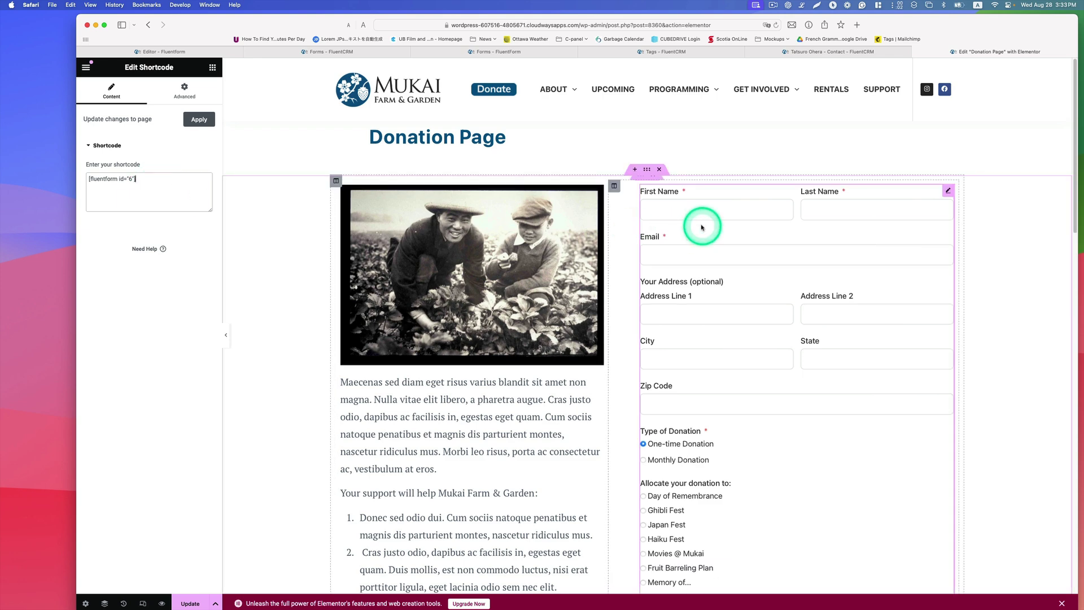
Step: Look over the form in the newly added shortcode widget and delete that duplicate widget
scroll(811, 226, down, 5)
scroll(811, 225, up, 5)
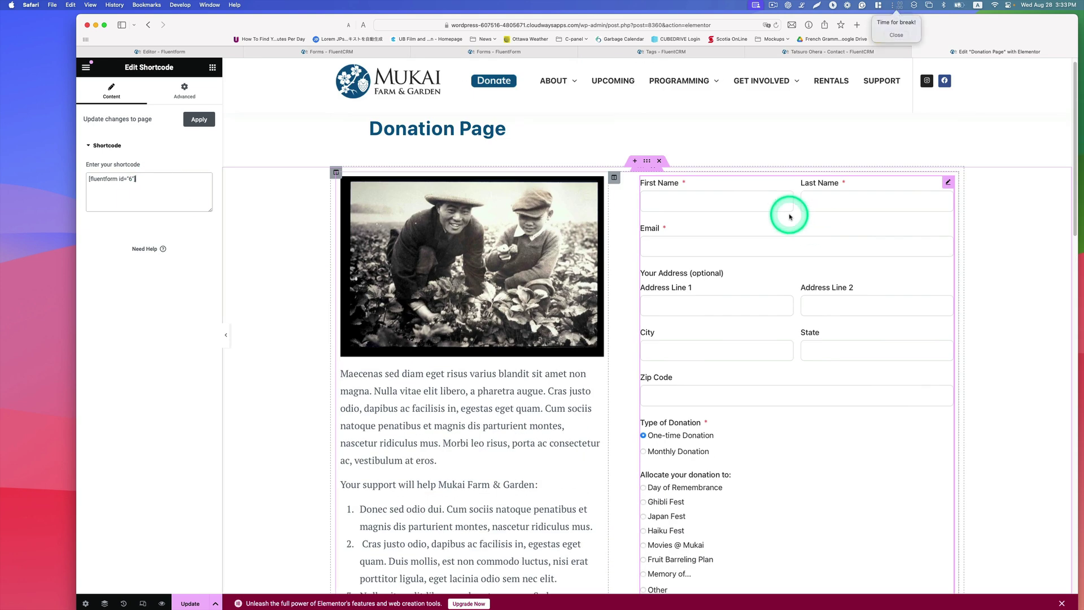
scroll(904, 192, down, 1)
right_click(945, 168)
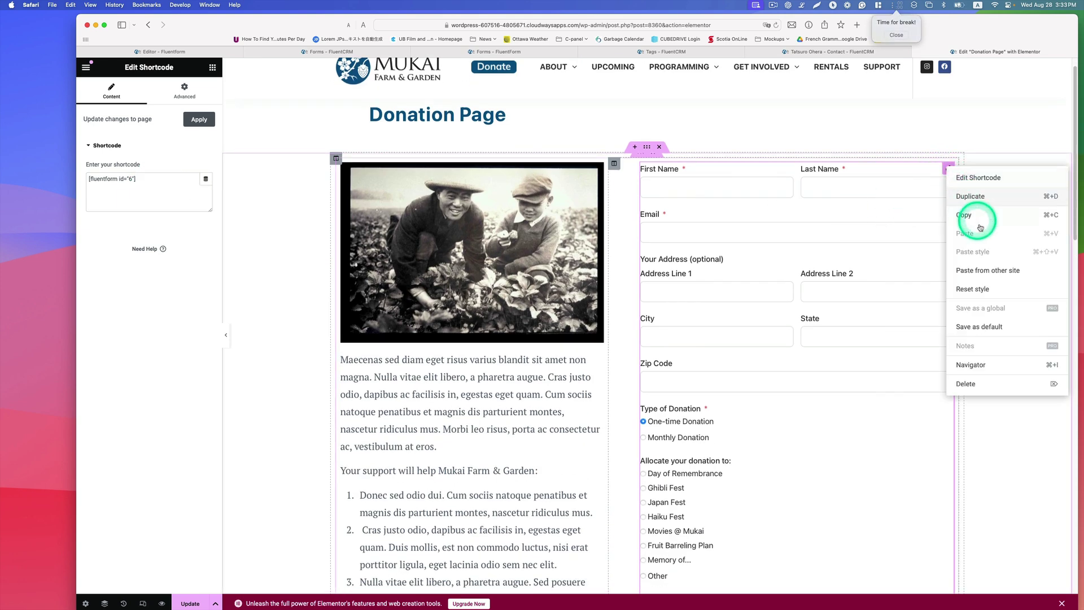
click(948, 138)
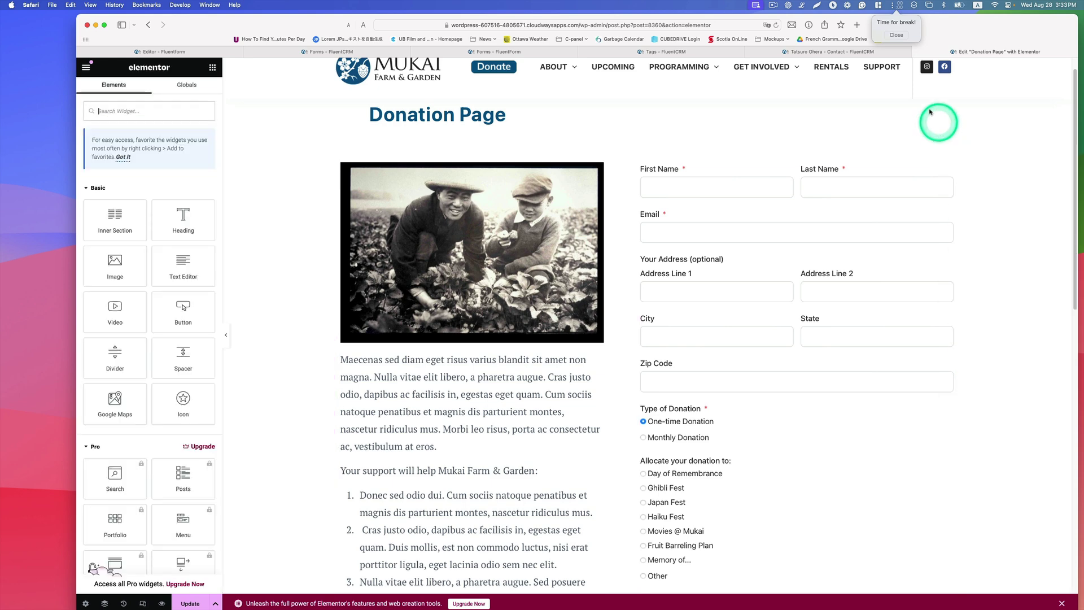
Step: Close the break reminder, check the remaining donation form and update the page
click(896, 35)
scroll(912, 181, down, 5)
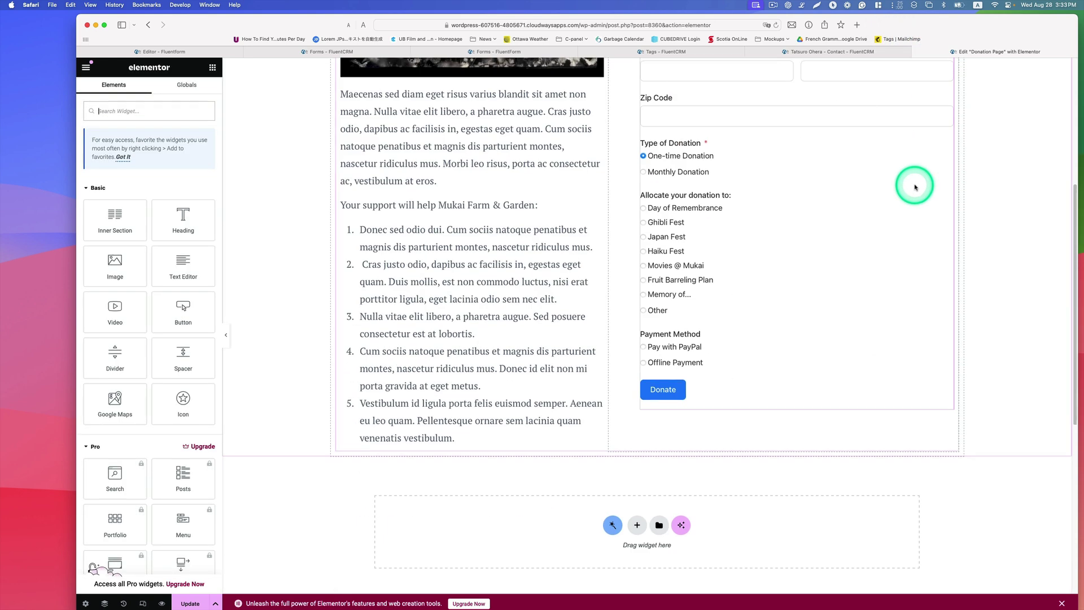
scroll(912, 182, up, 3)
scroll(912, 182, down, 1)
click(190, 603)
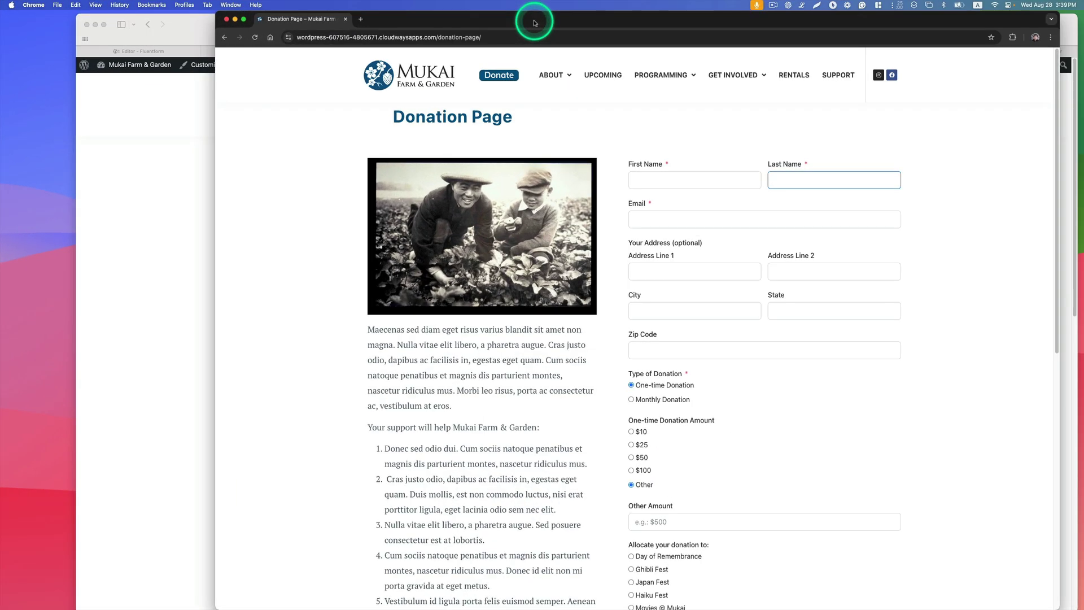
Step: On the donation page in Chrome, fill in the donor's name, email and address, and choose a $25 one-time donation
click(644, 177)
text(Jeffery)
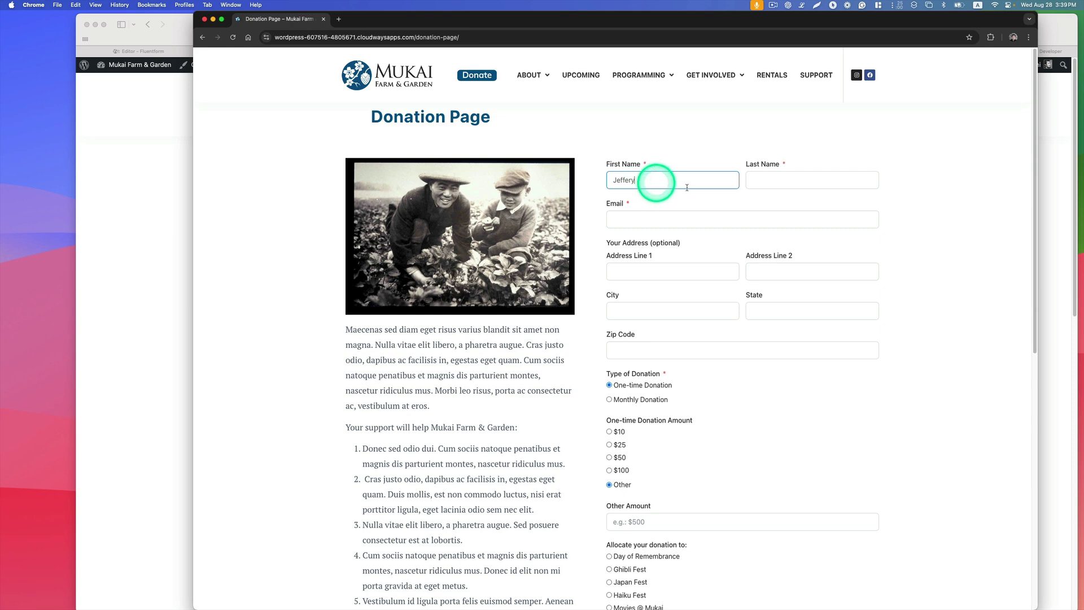
click(757, 177)
click(773, 4)
click(779, 48)
scroll(800, 393, down, 3)
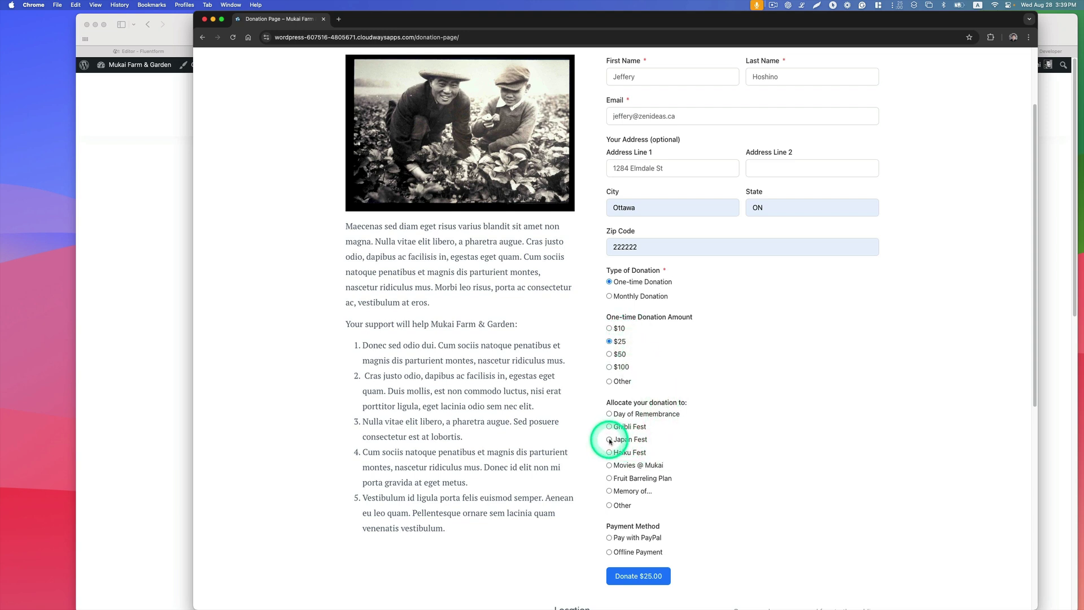
Step: Allocate the donation to Japan Fest and choose Pay with PayPal as the payment method
scroll(648, 446, down, 1)
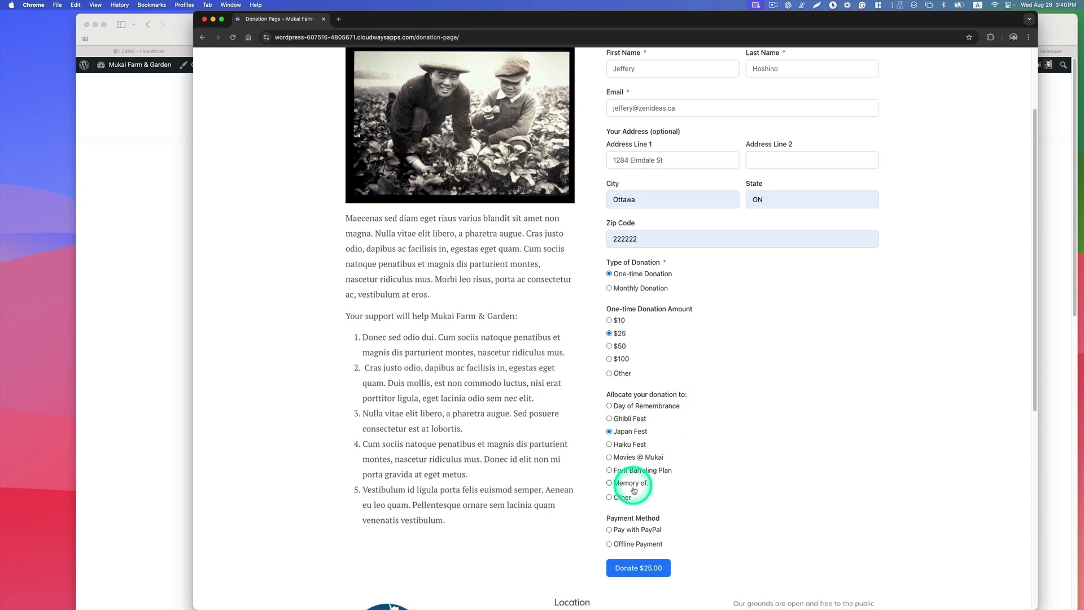
scroll(638, 491, down, 2)
click(610, 492)
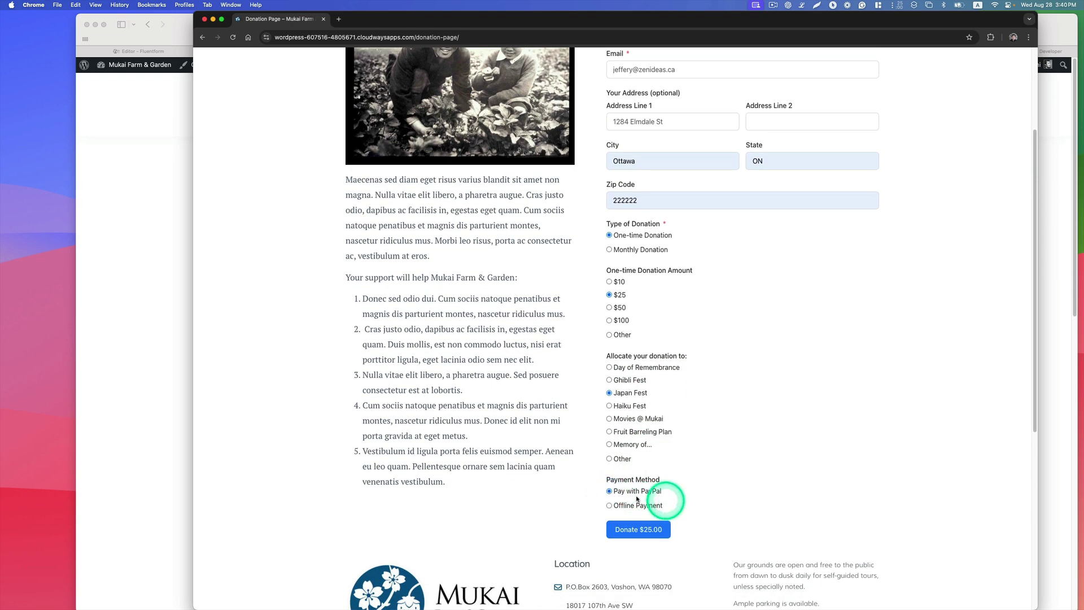
Step: Submit the $25 donation, decline saving the address in the browser, and log in to PayPal with the account password
click(634, 534)
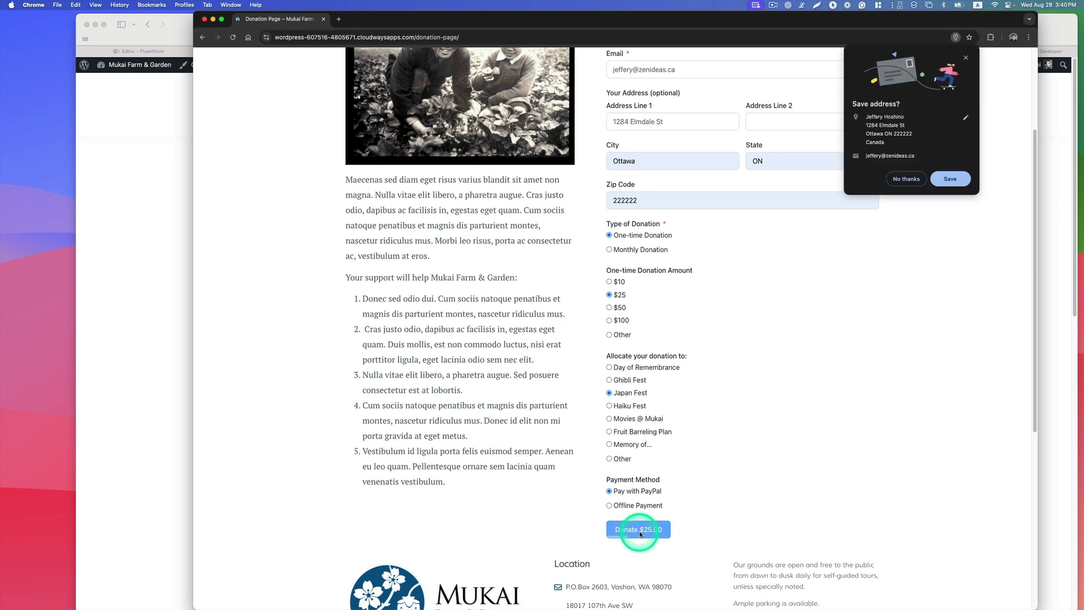
click(906, 179)
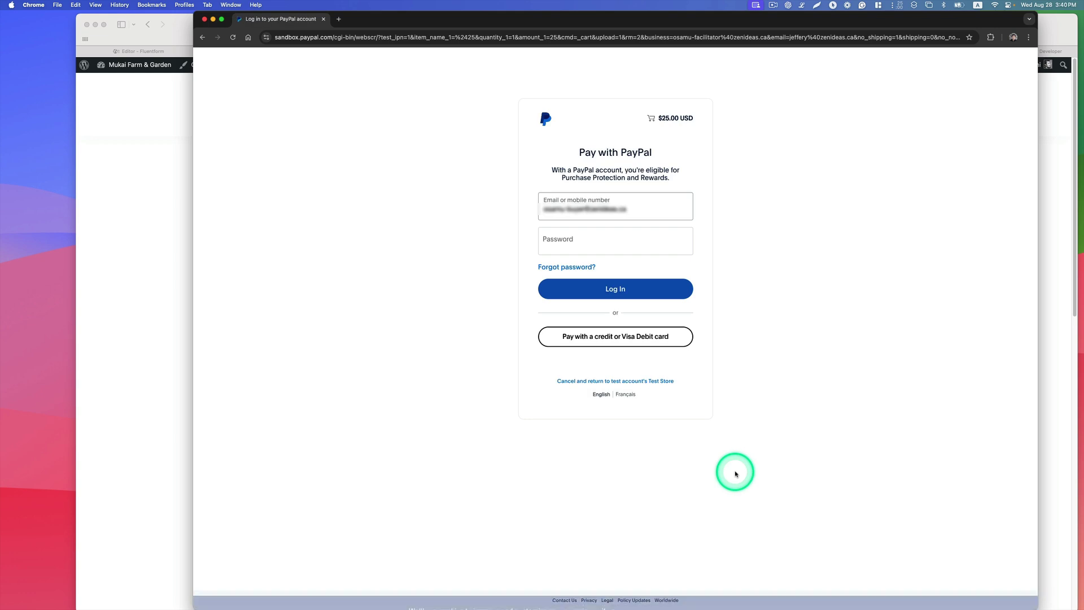
click(603, 248)
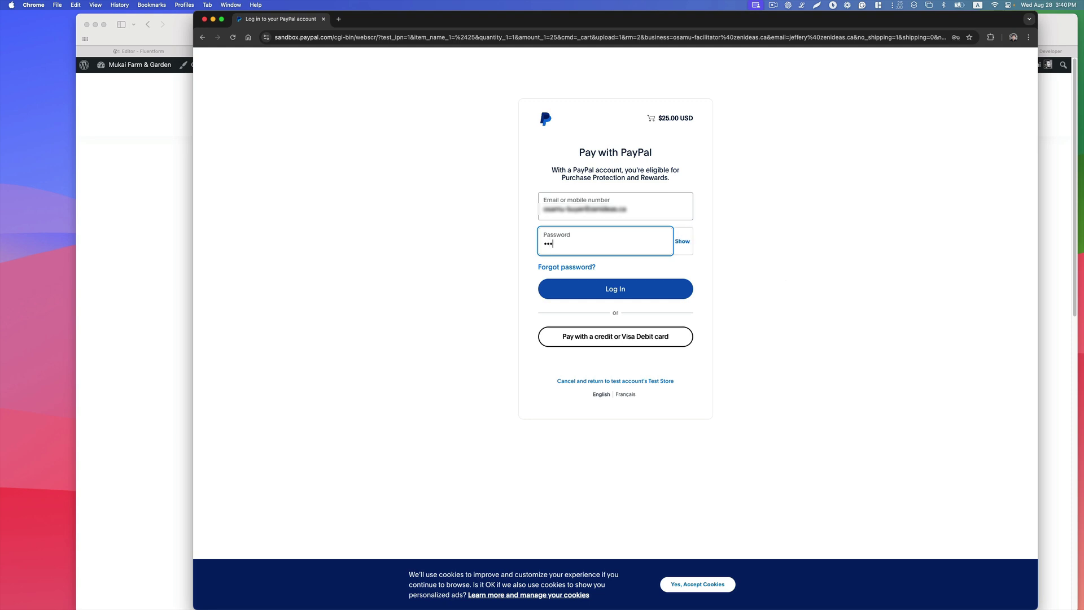
click(621, 290)
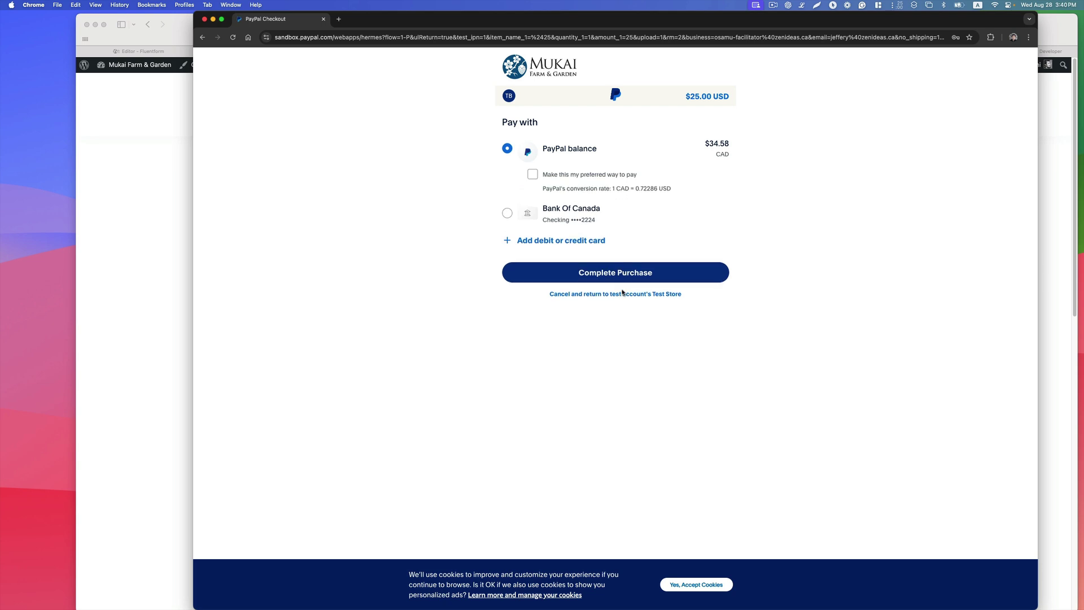
Step: Choose the Bank Of Canada checking account as the funding source and complete the purchase
click(507, 213)
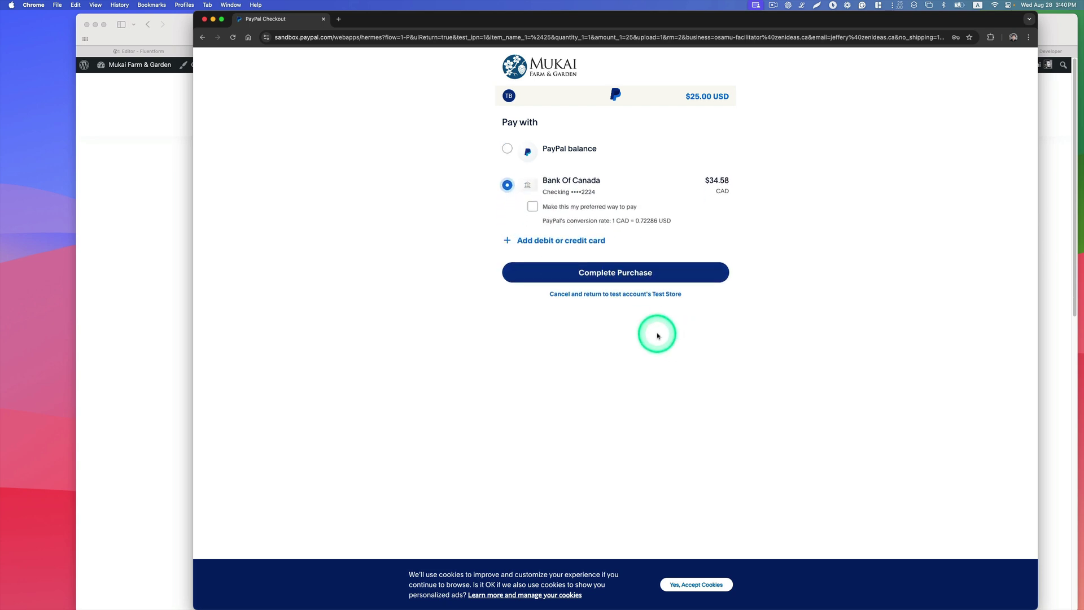
click(612, 277)
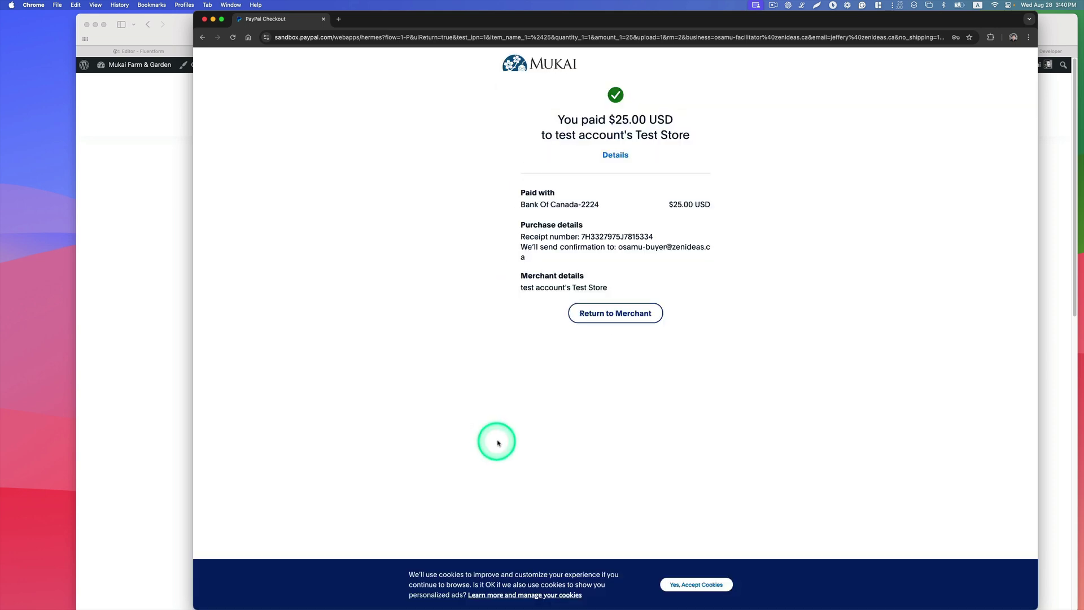
Step: Switch to Safari and open the site's WordPress dashboard to check the new donor in the full FluentCRM contact list
click(144, 252)
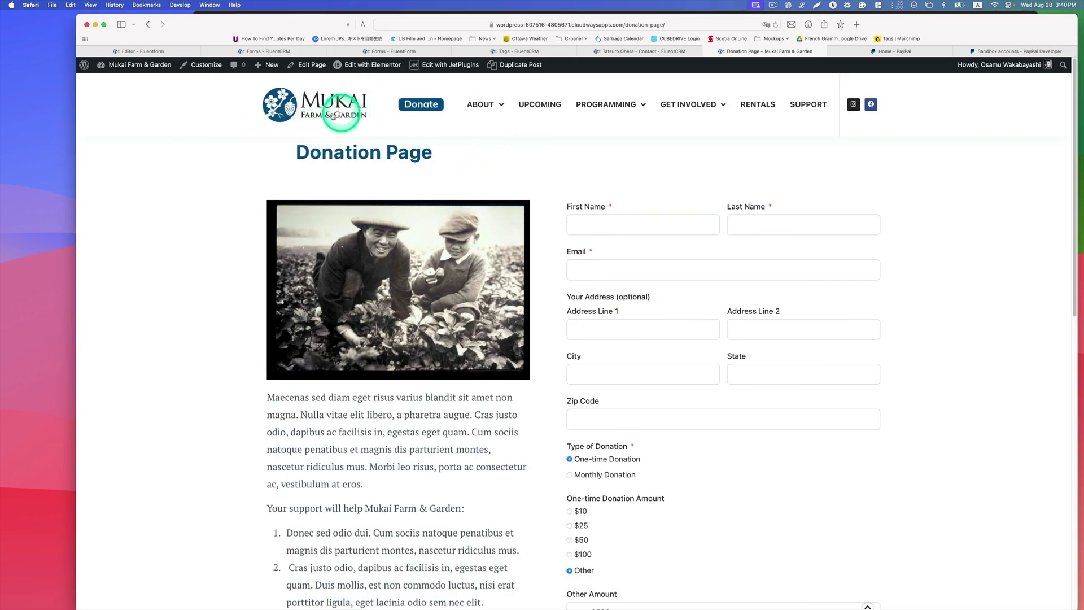
mouse_move(133, 65)
click(114, 82)
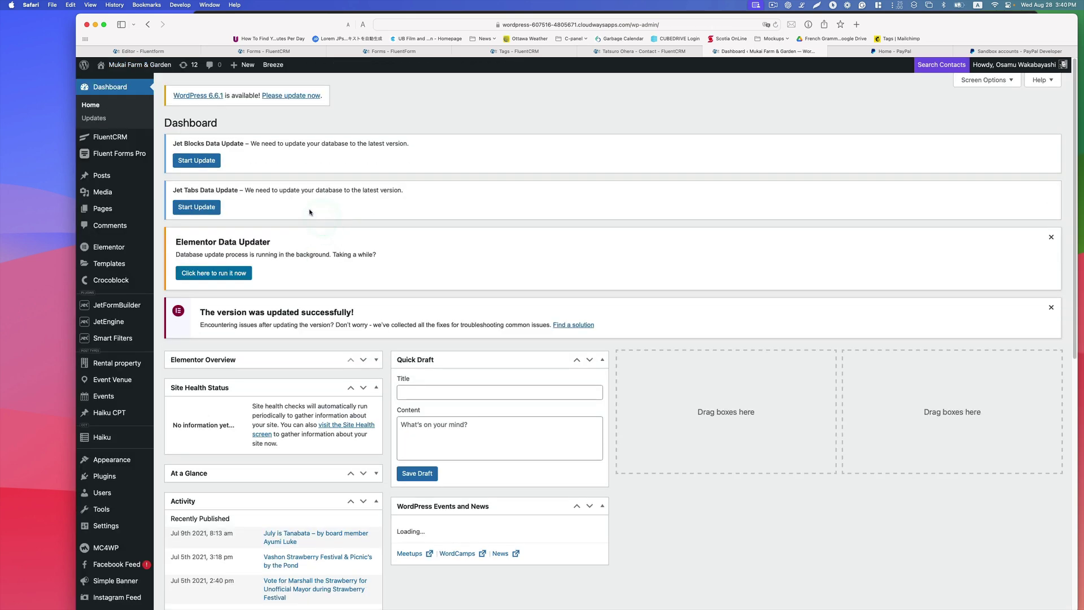
click(125, 138)
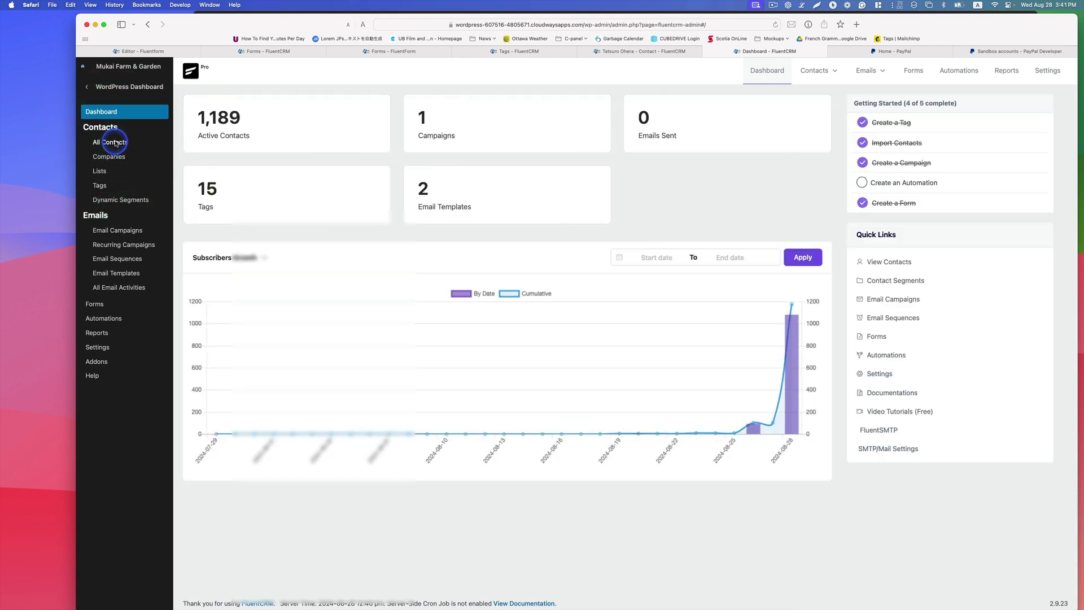
click(115, 142)
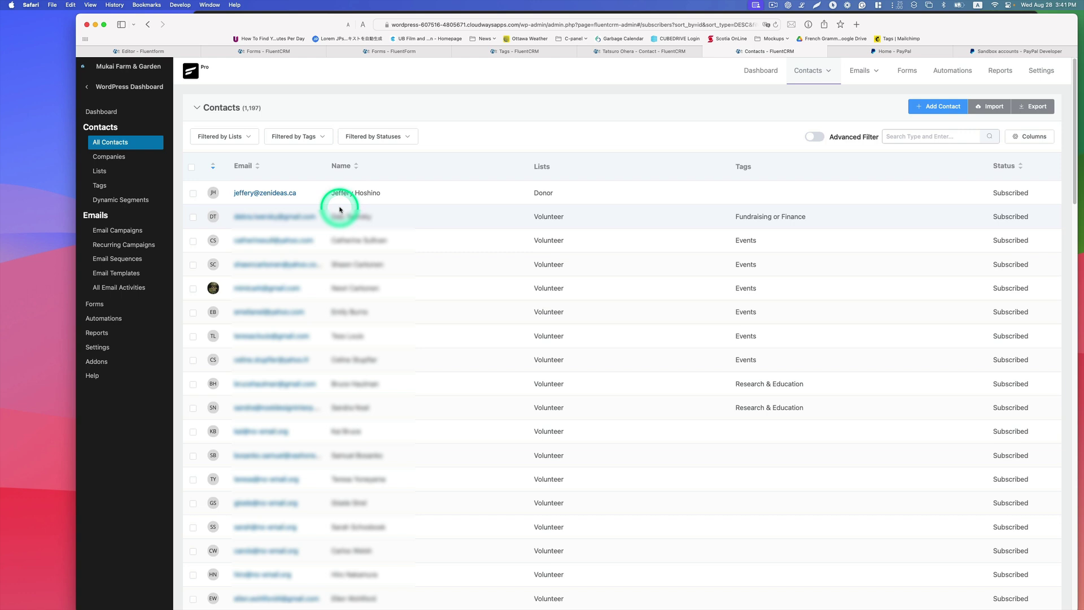
Step: Open the newest Donation Form entry in Fluent Forms Pro and review its submitted data, order, payment details and FluentCRM profile
click(96, 306)
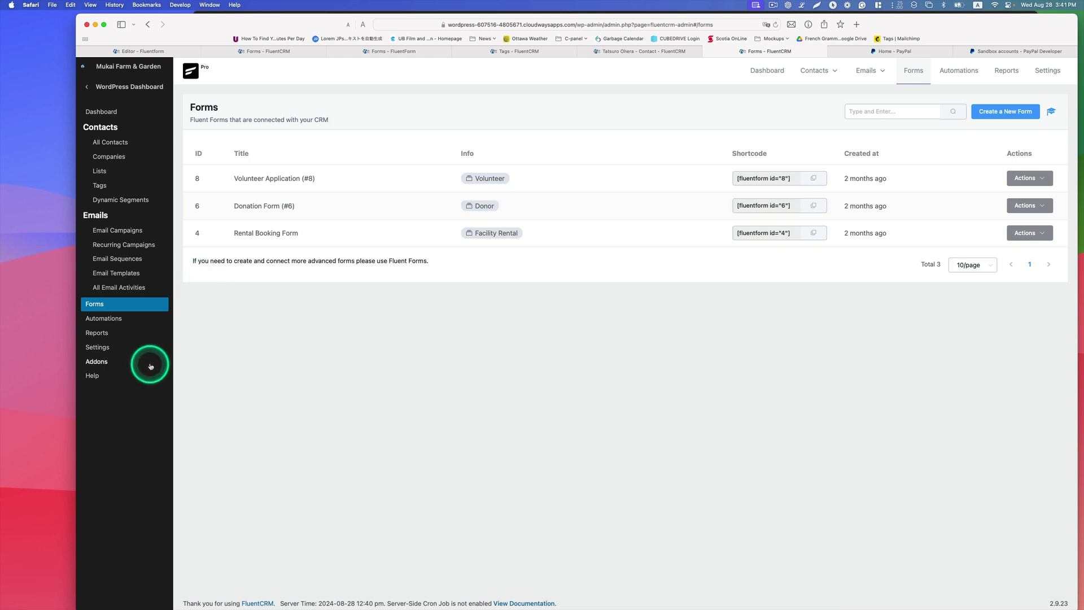
click(130, 88)
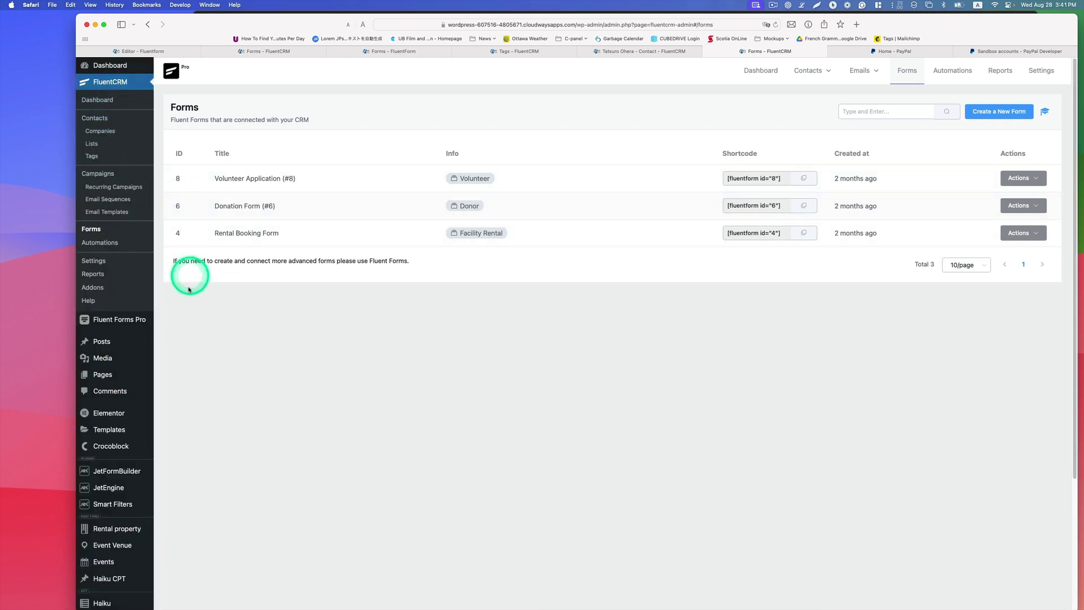
mouse_move(147, 319)
click(185, 342)
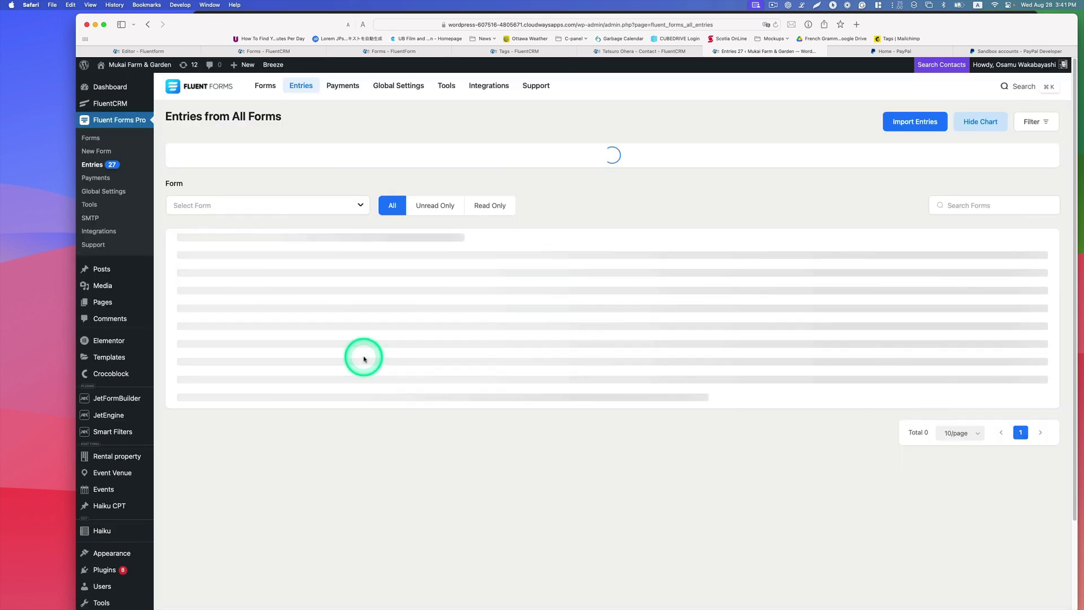
scroll(370, 354, down, 2)
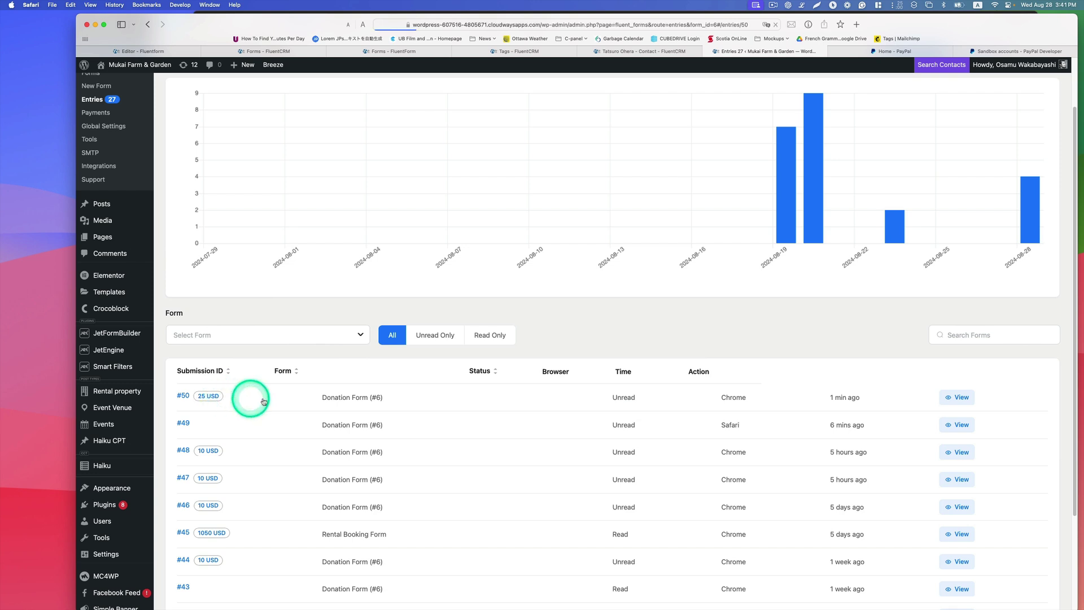
click(303, 395)
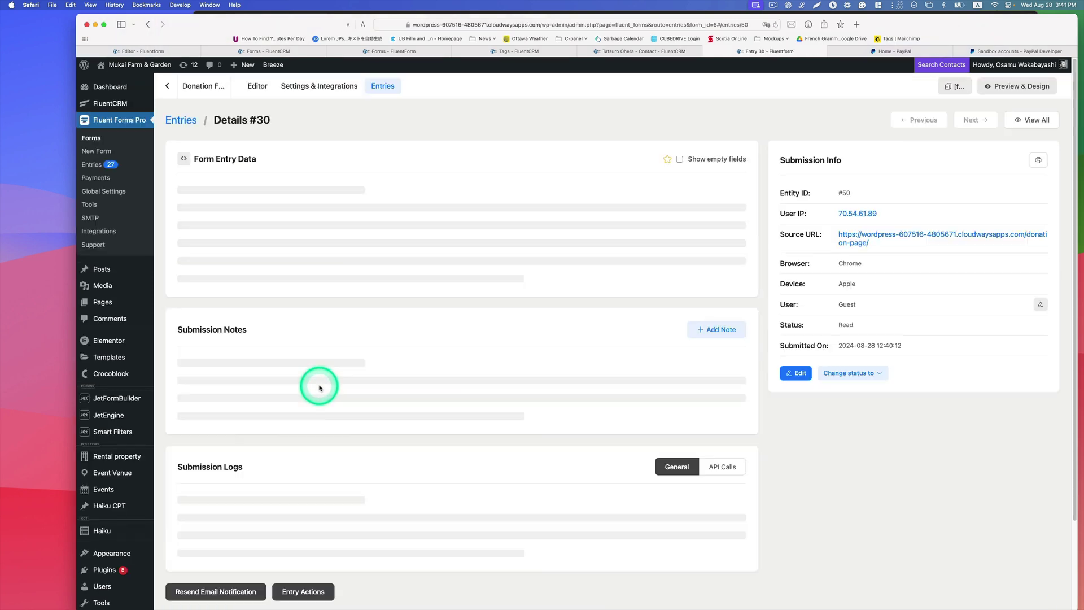
scroll(593, 327, down, 5)
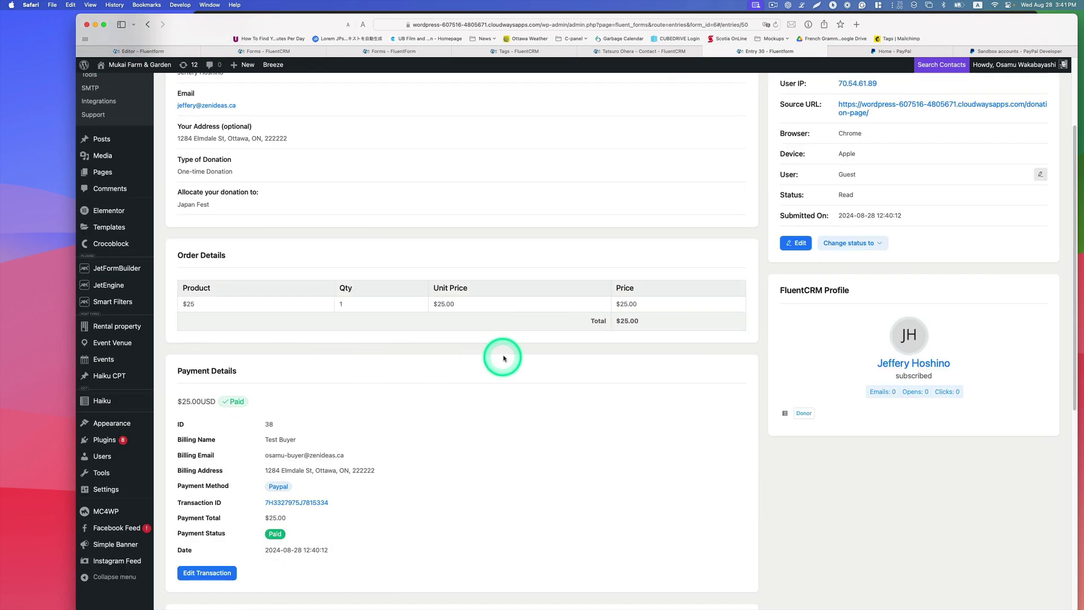
scroll(503, 354, up, 5)
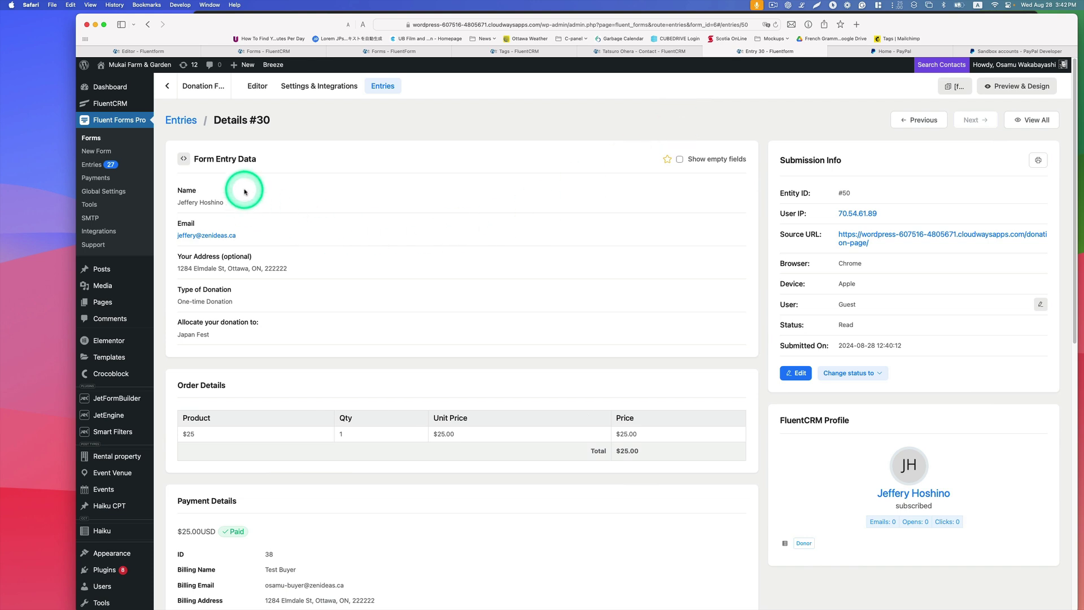
Step: Return to the FluentCRM contacts, filter them by the Donor list and look over the matching contacts
click(175, 118)
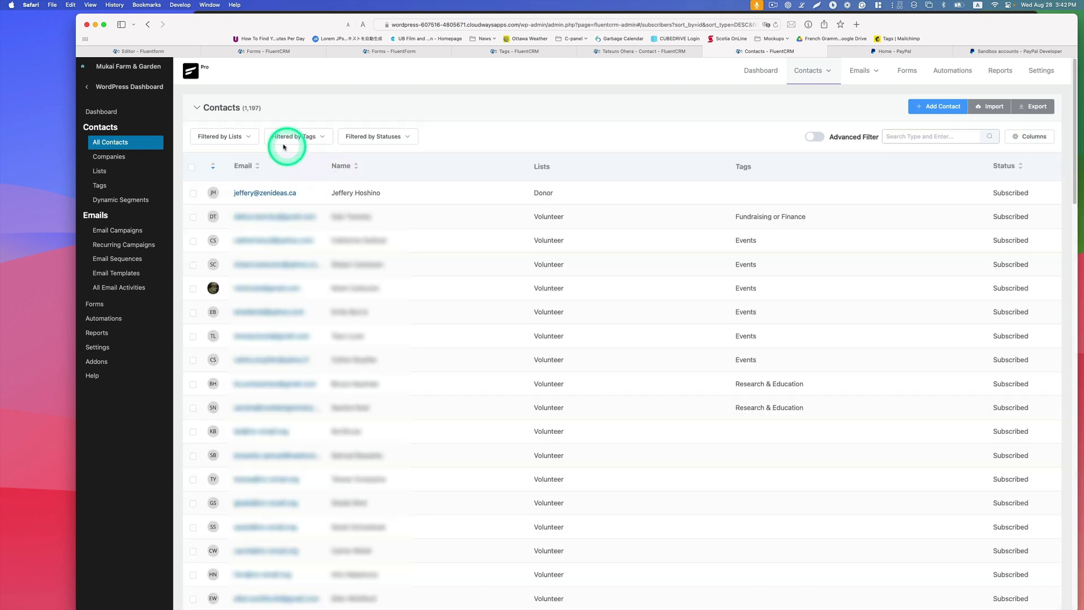
click(244, 142)
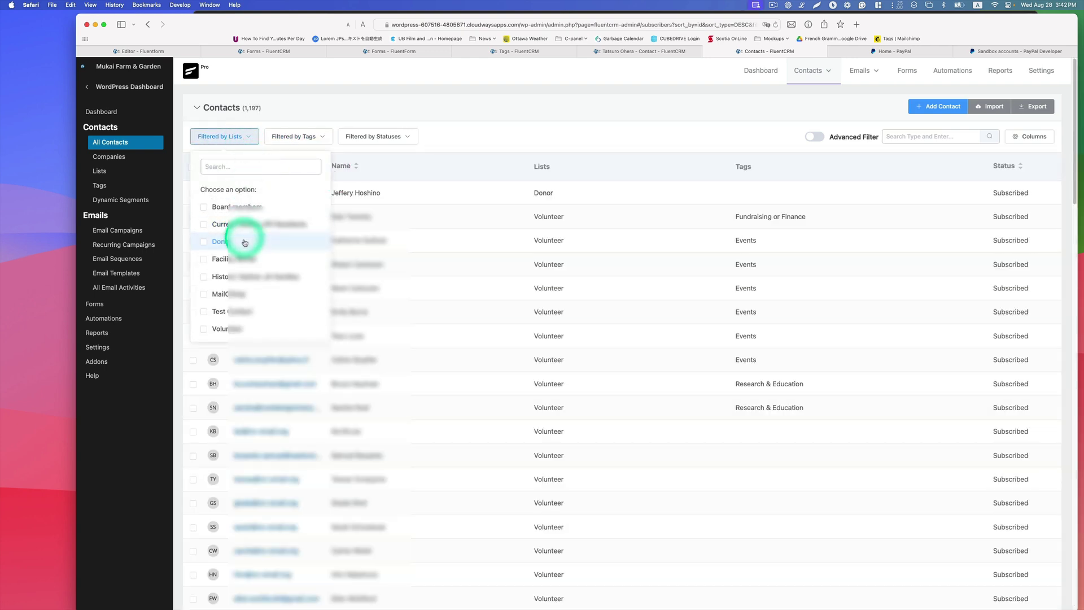
click(207, 241)
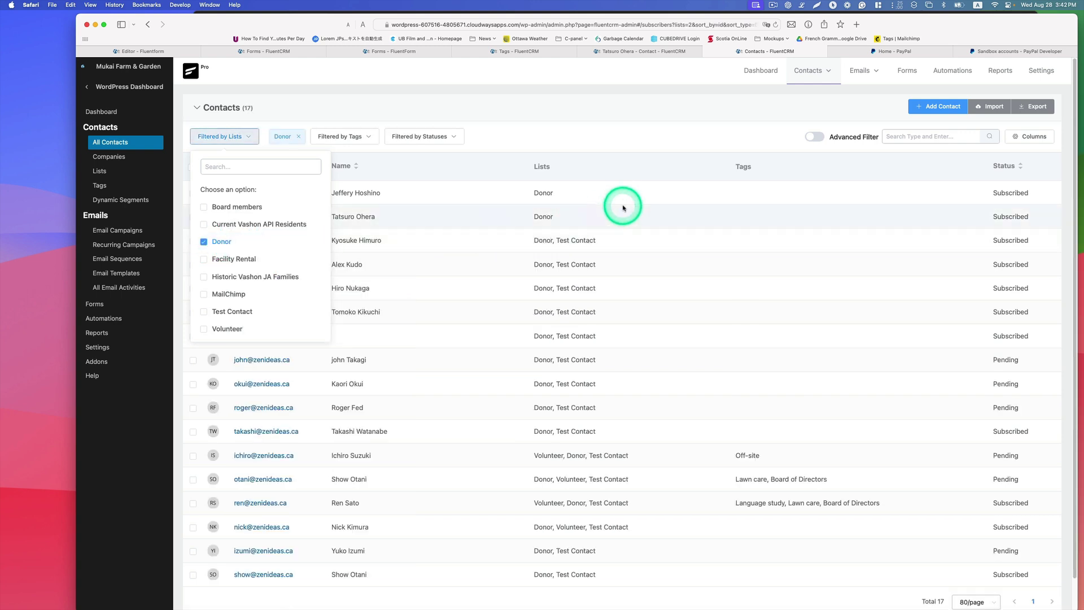
click(623, 207)
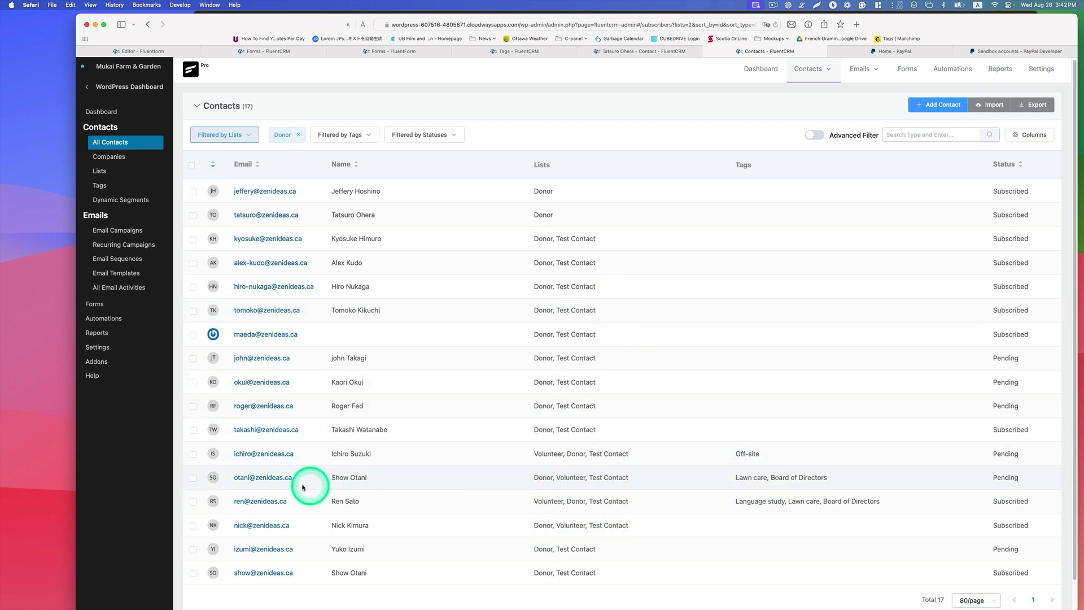
scroll(735, 458, down, 1)
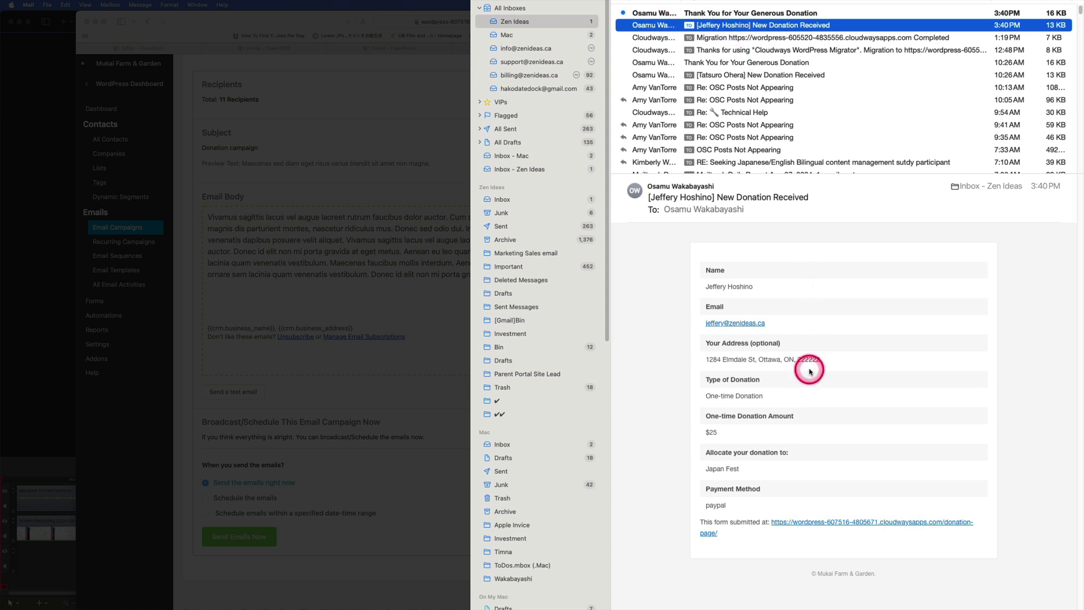
Step: In Mail, read the new donation notification and open the "Thank You for Your Generous Donation" email
mouse_move(789, 301)
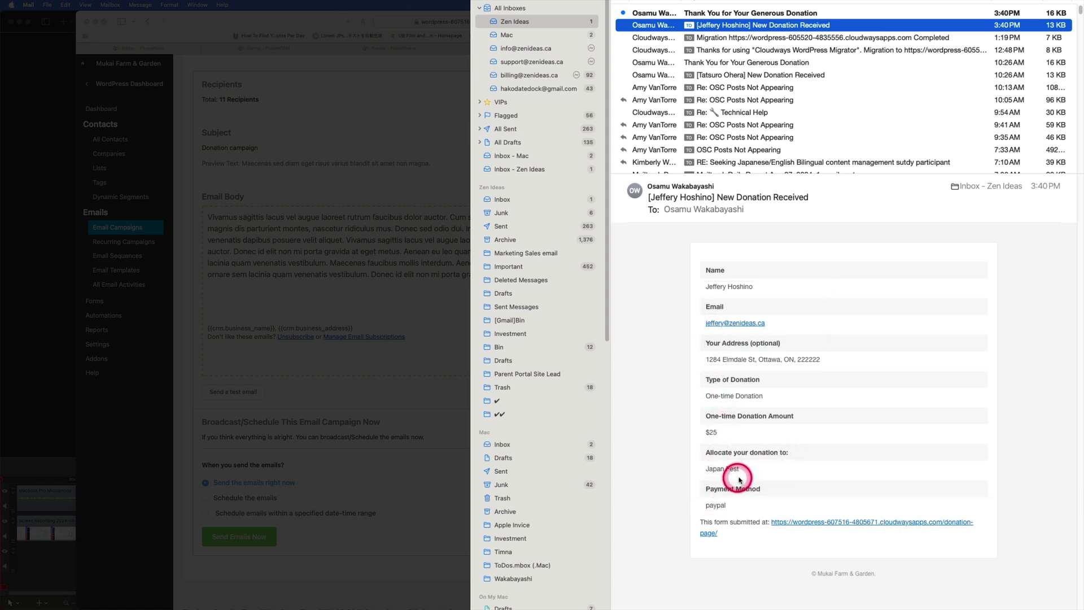
click(741, 14)
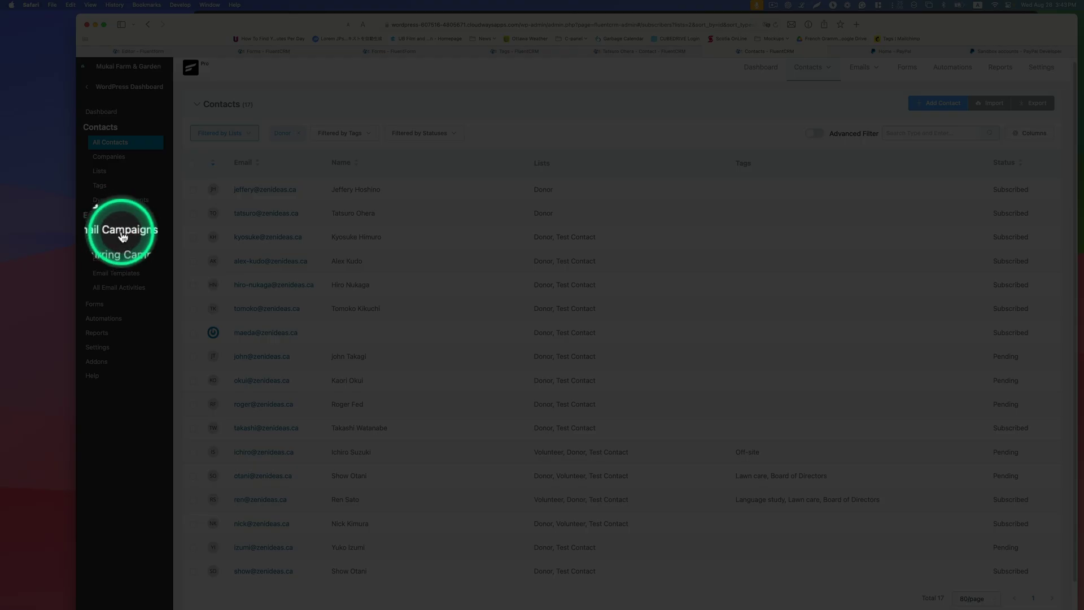
Step: Open the draft email campaign "test" in FluentCRM and set its email body to the classic text based template
click(122, 232)
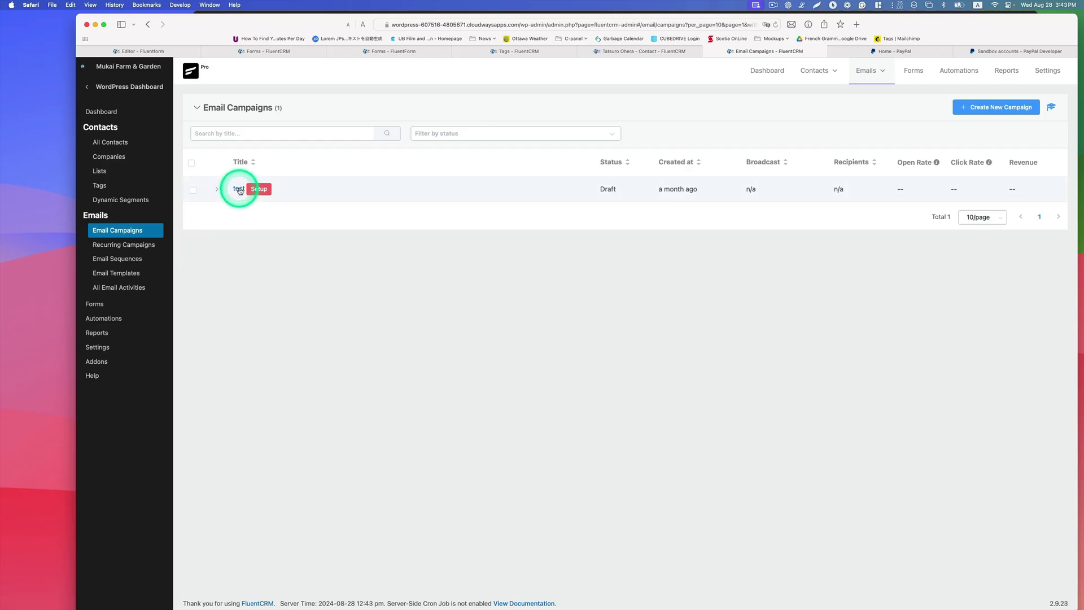
click(239, 190)
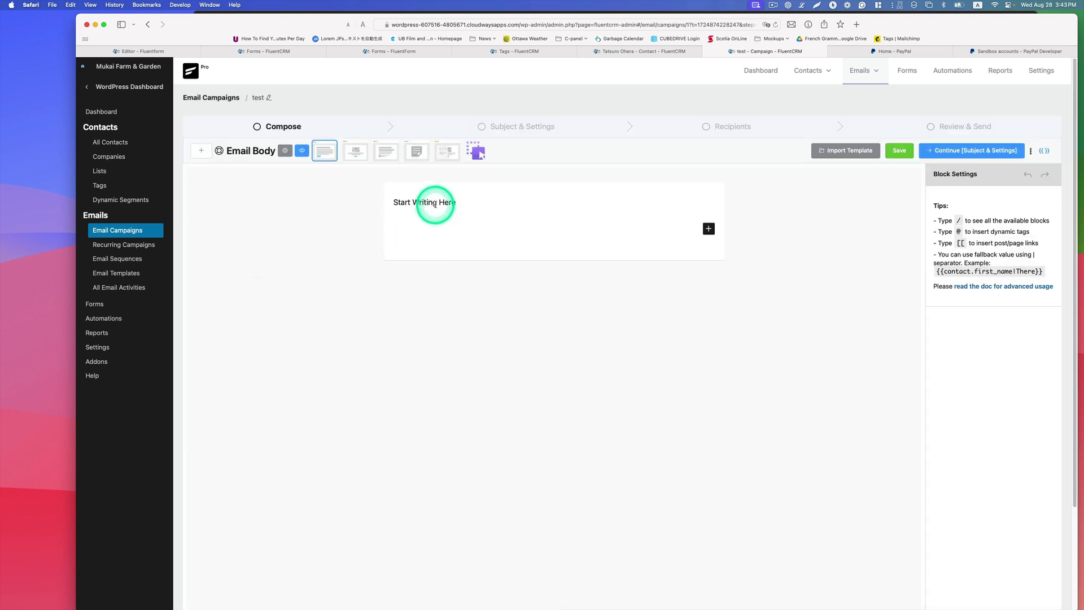
click(356, 150)
click(393, 153)
click(416, 152)
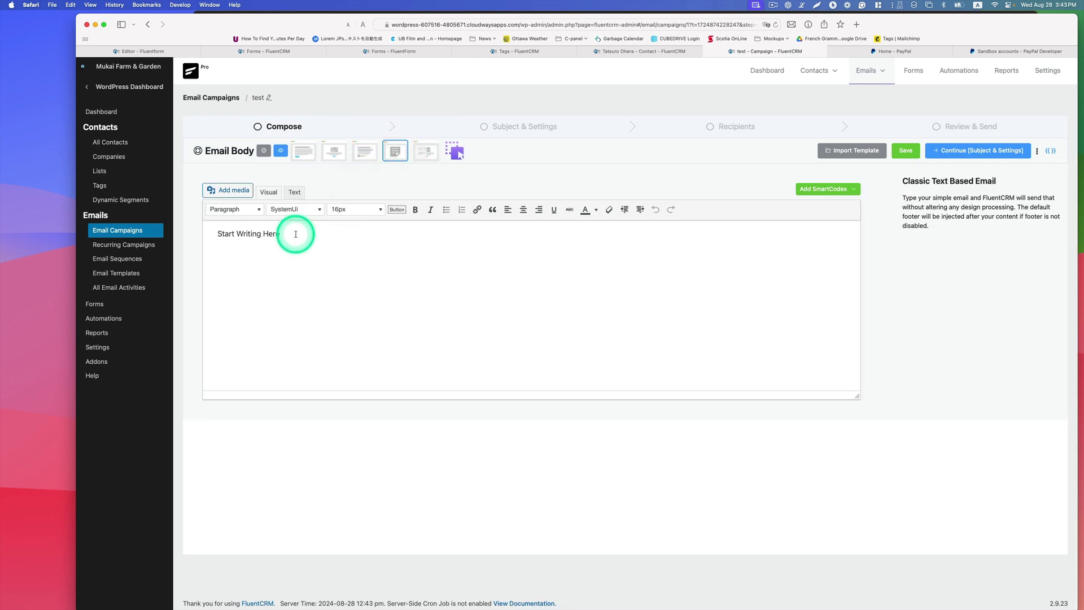
Step: Replace the "Start Writing Here" placeholder in the email body with a filler paragraph beginning "Vivamus sagittis lacus vel augue laoreet"
drag(302, 237, 179, 239)
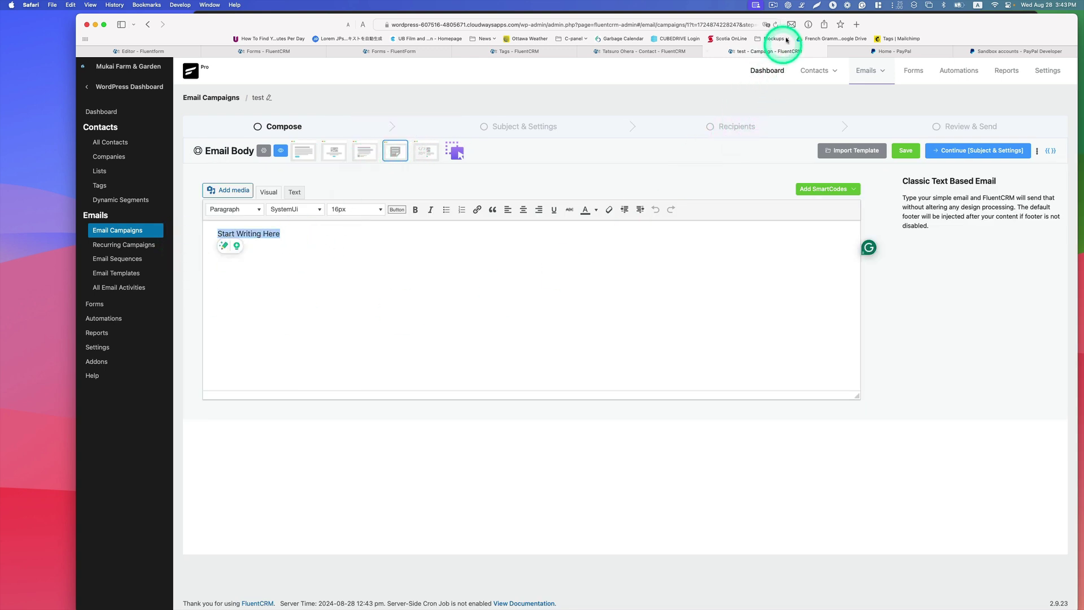
click(801, 5)
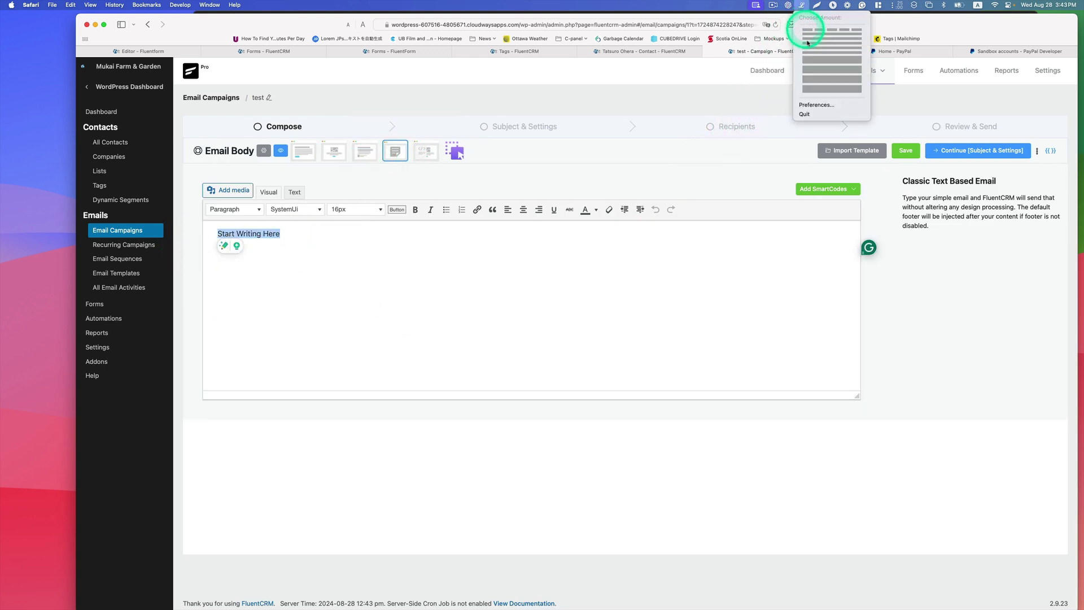
click(813, 73)
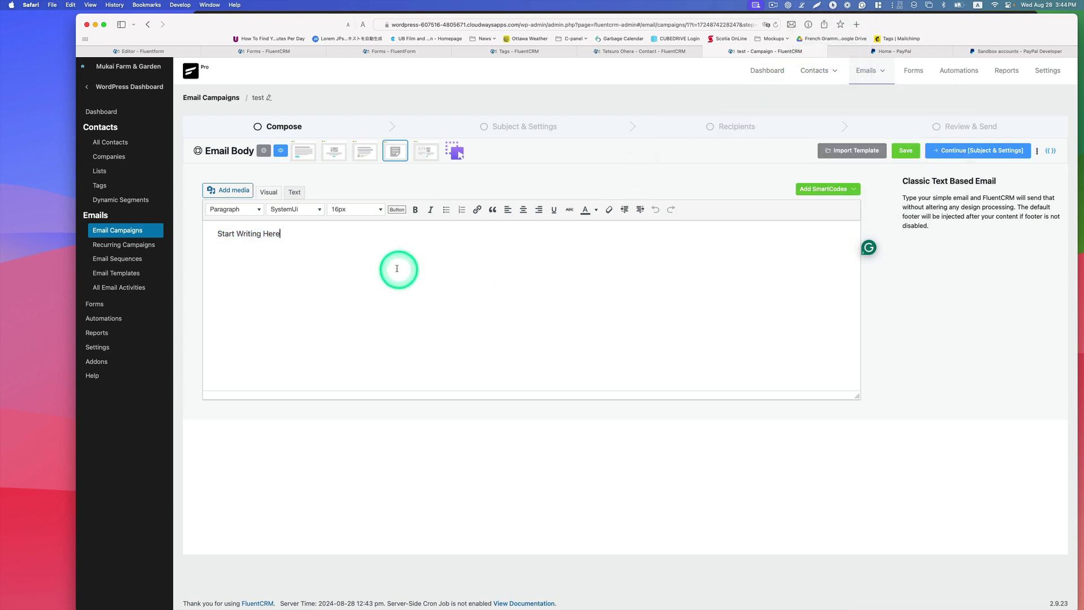
text(Vivamus sagittis lacus vel augue laoreet rutrum faucibus dolor auctor. Cum sociis natoque penatibus et magnis dis parturient montes, nascetur ridiculus mus. Donec sed odio dui. Integer posuere erat a ante venenatis dapibus posuere velit aliquet. Vivamus sagittis lacus vel augue laoreet rutrum faucibus dolor auctor. Donec id elit non mi porta gravida at eget metus. Aenean eu leo quam. Pellentesque ornare sem lacinia quam venenatis vestibulum. Maecenas faucibus mollis interdum. Aenean eu leo quam. Pellentesque ornare sem lacinia quam venenatis vestibulum. Donec id elit non mi porta gravida at eget metus.)
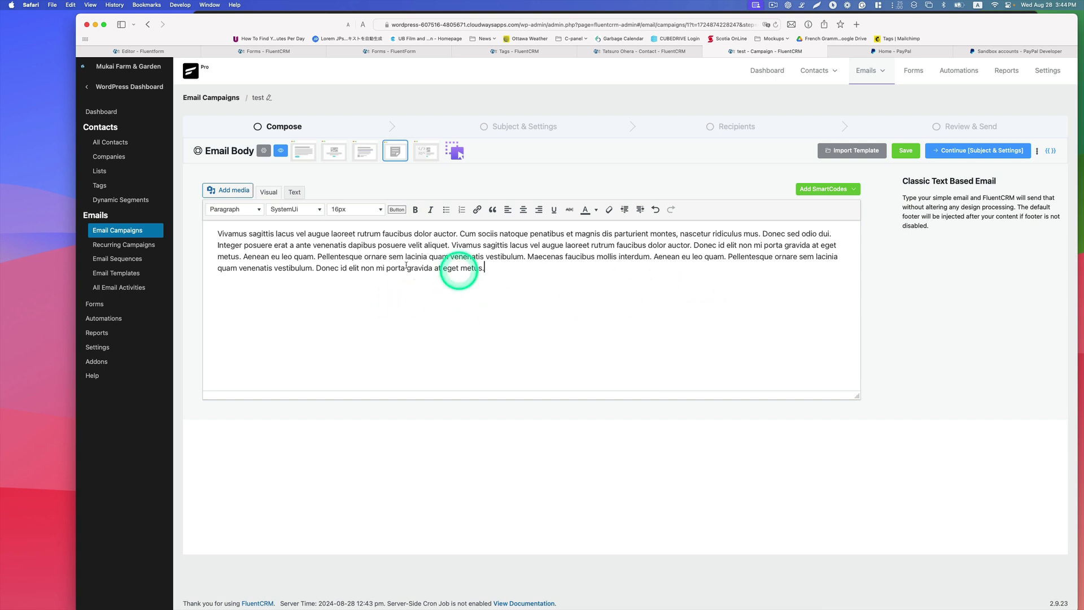
drag(520, 269, 342, 250)
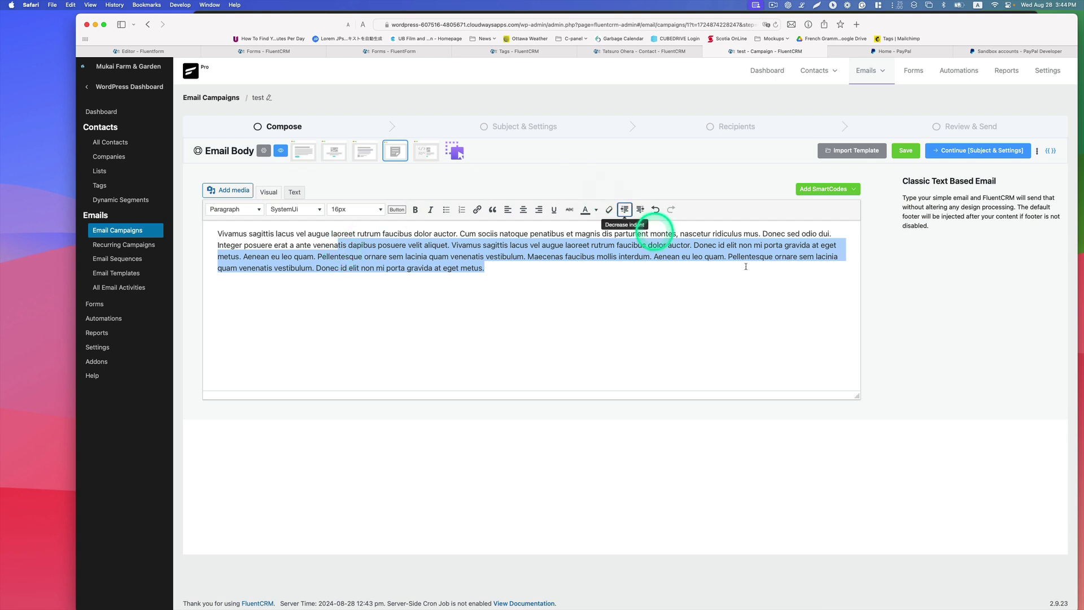
click(924, 293)
Step: Continue to the campaign's Subject & Settings stage and set the email subject to "Donation campaign"
click(948, 152)
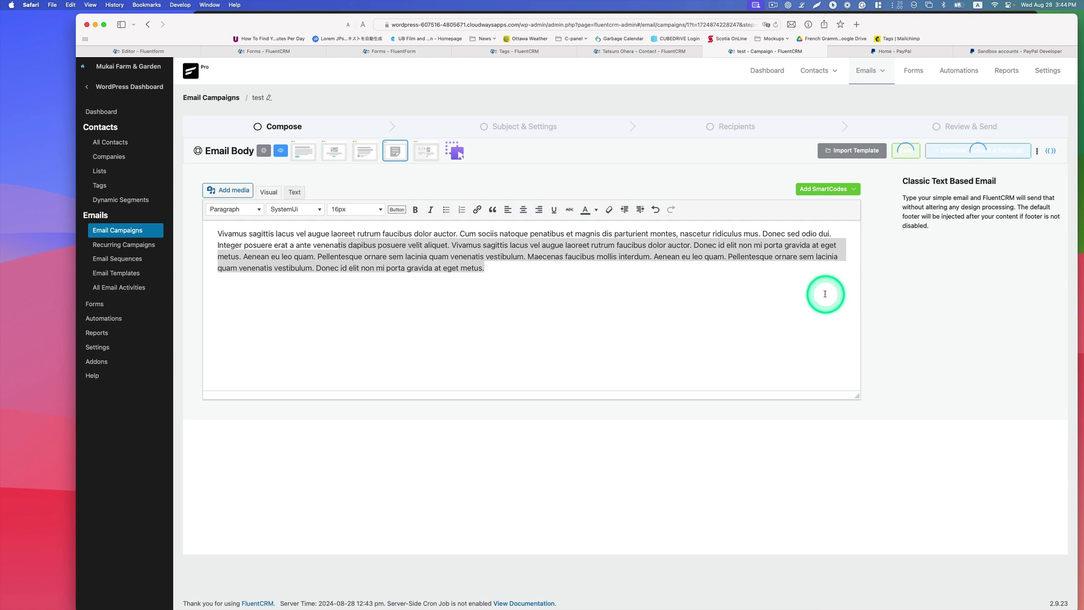
click(550, 197)
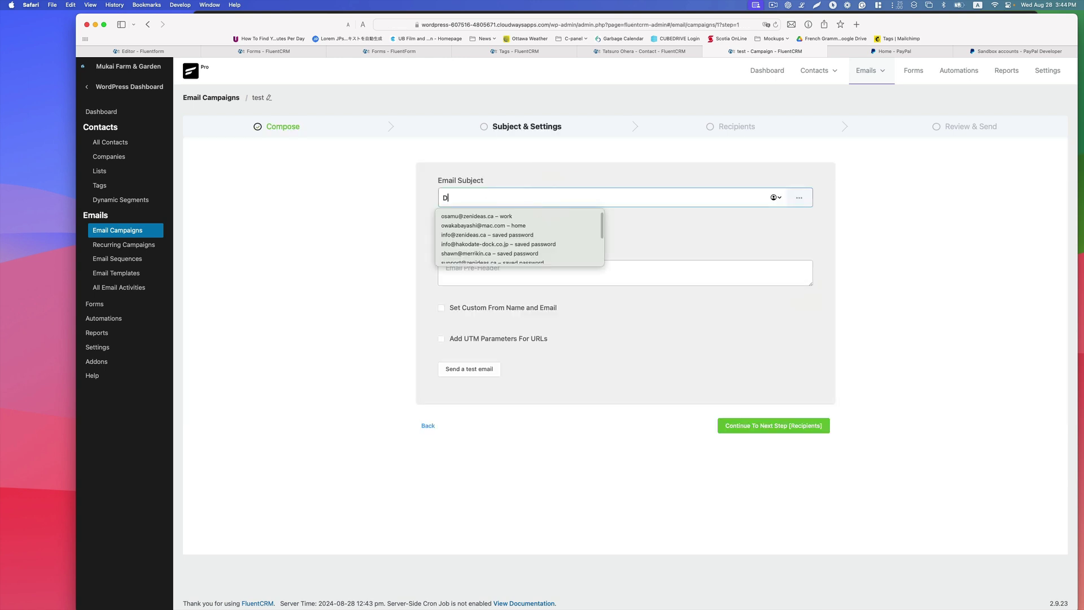
text(Donation campaign)
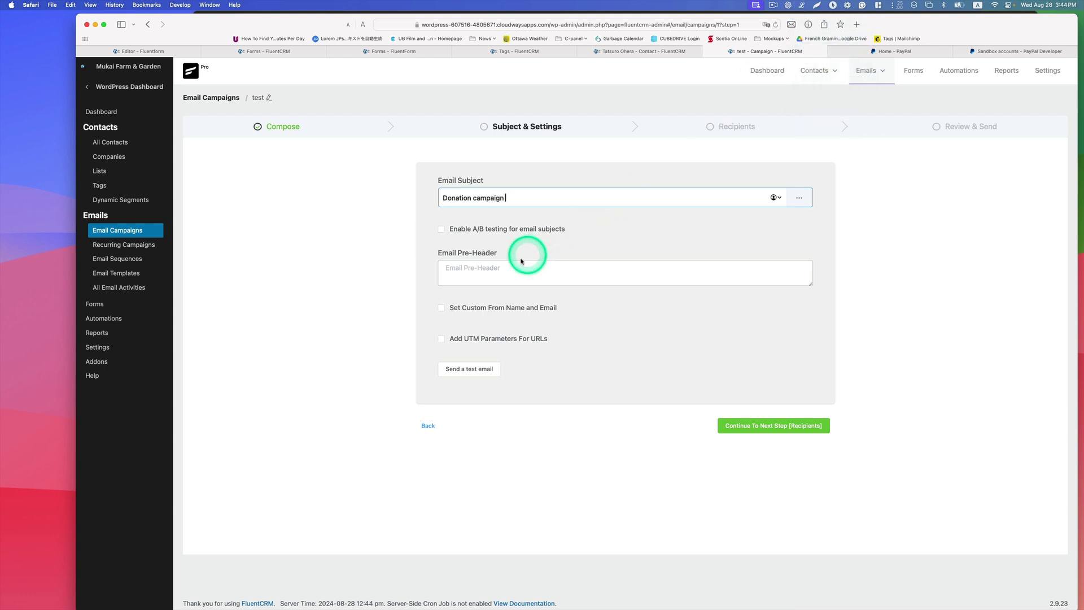
Step: Set the campaign's email pre-header to "Maecenas sed diam eget risus varius blandit sit amet non magna."
click(508, 271)
text(Maecenas sed diam eget risus varius blandit sit amet non magna.)
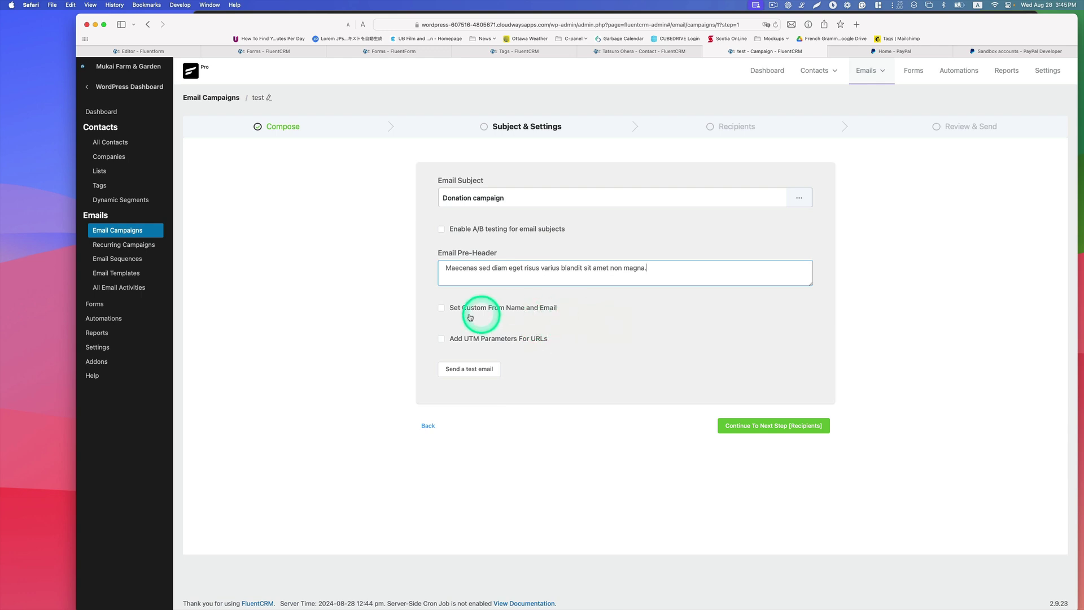
Step: Enable the custom From name and email option to inspect its fields and From Email choices, and disable it again
click(441, 307)
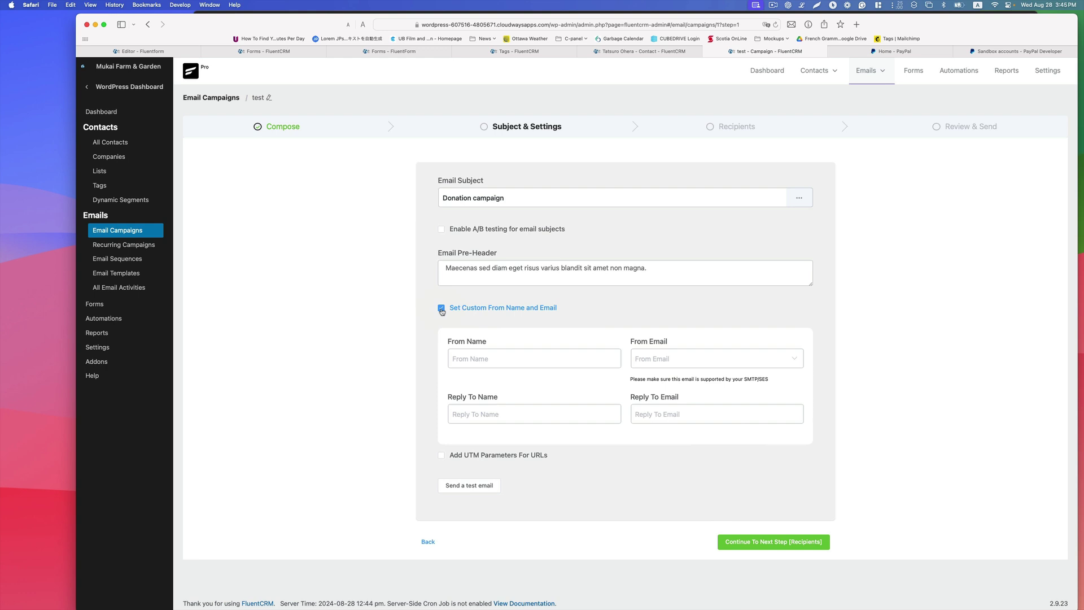
click(496, 365)
click(479, 357)
click(662, 358)
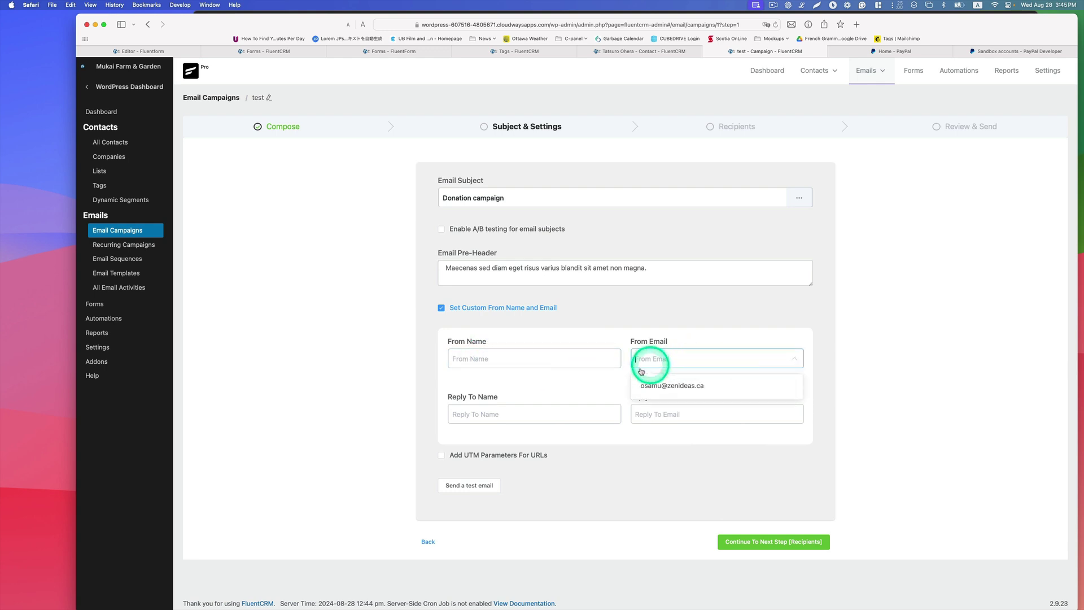
click(562, 396)
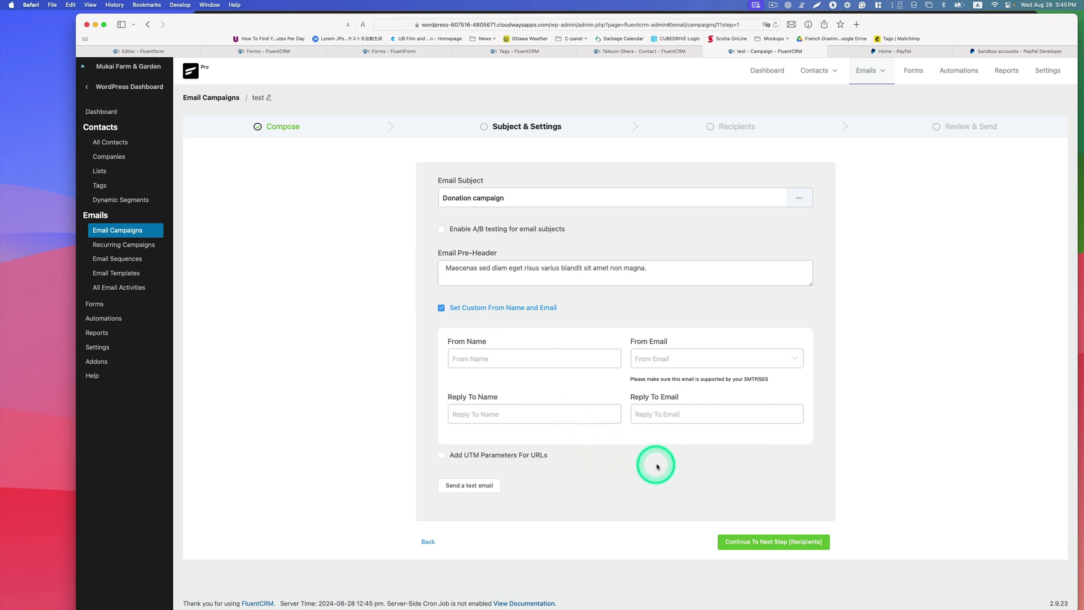
click(441, 307)
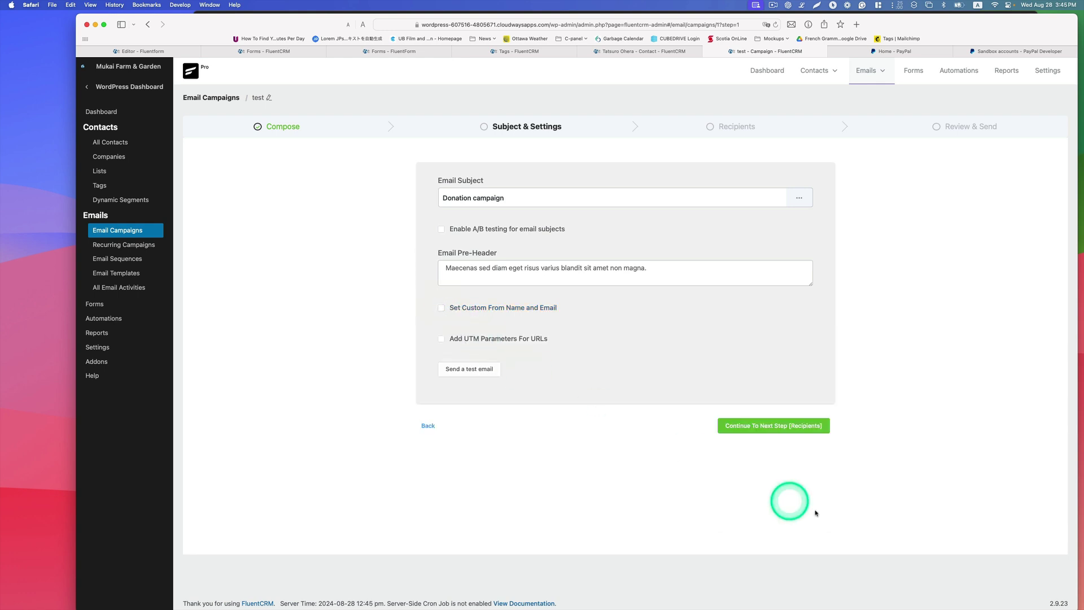
Step: Continue to the campaign's Recipients stage and set the included contacts to the Donor list
click(757, 426)
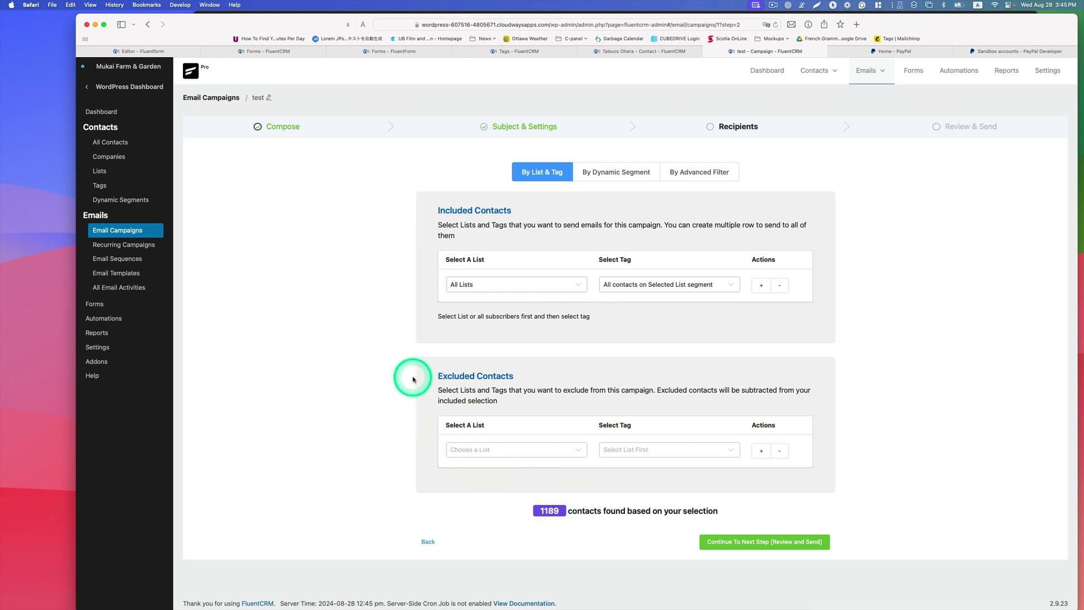
click(558, 285)
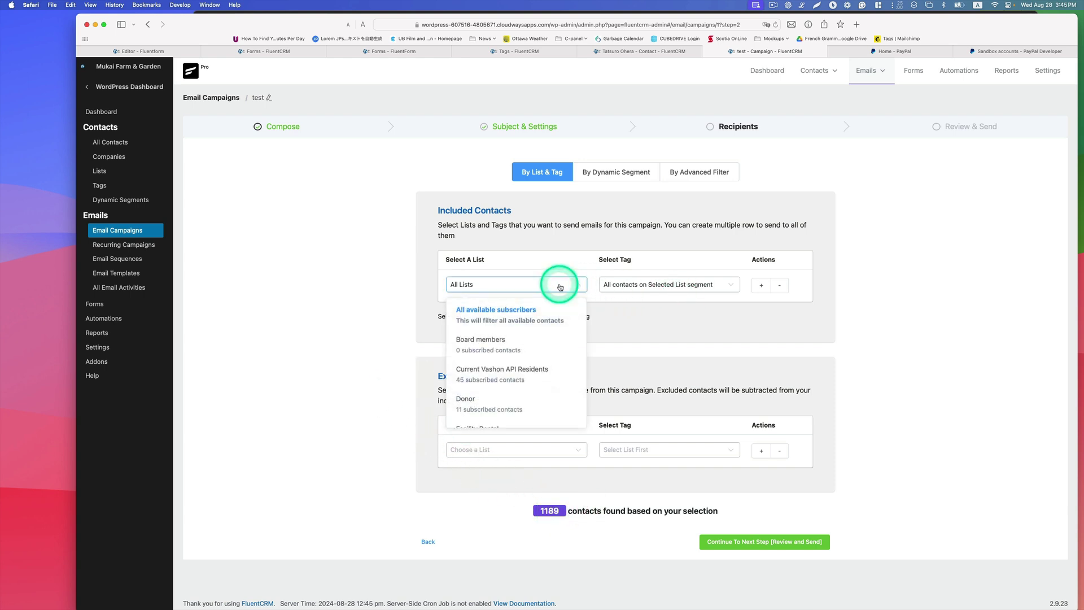
scroll(564, 344, down, 1)
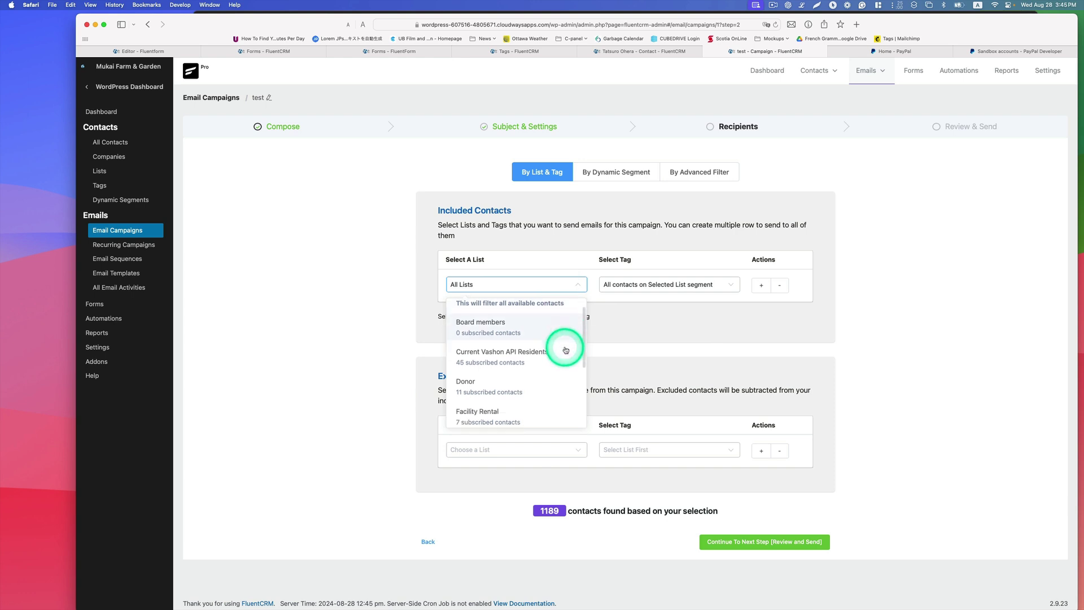
click(466, 387)
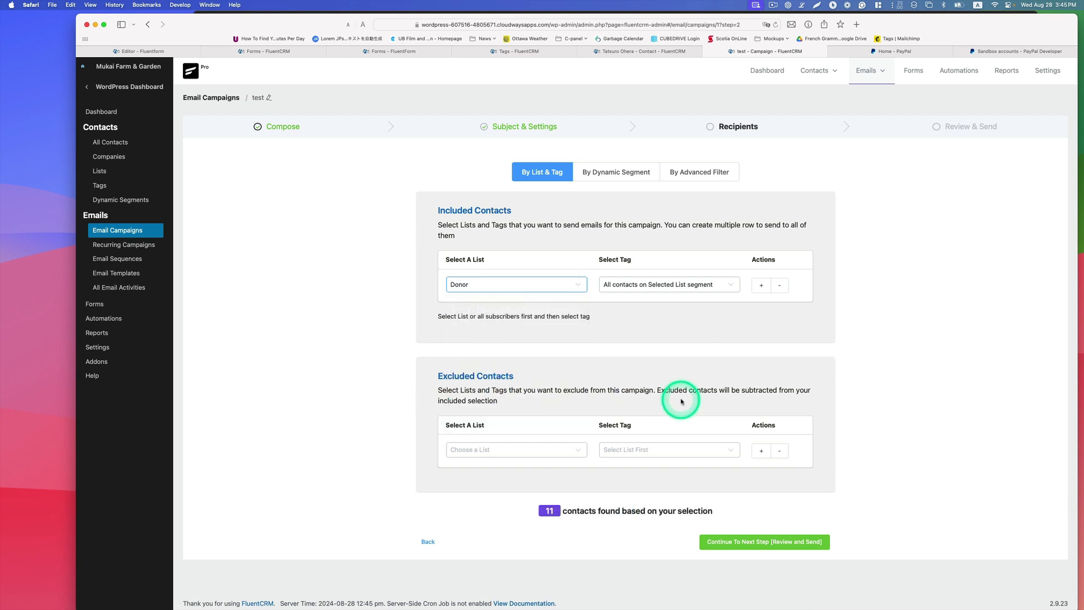
Step: Look through the available tags and lists for the included contacts, keeping the current selection
click(723, 289)
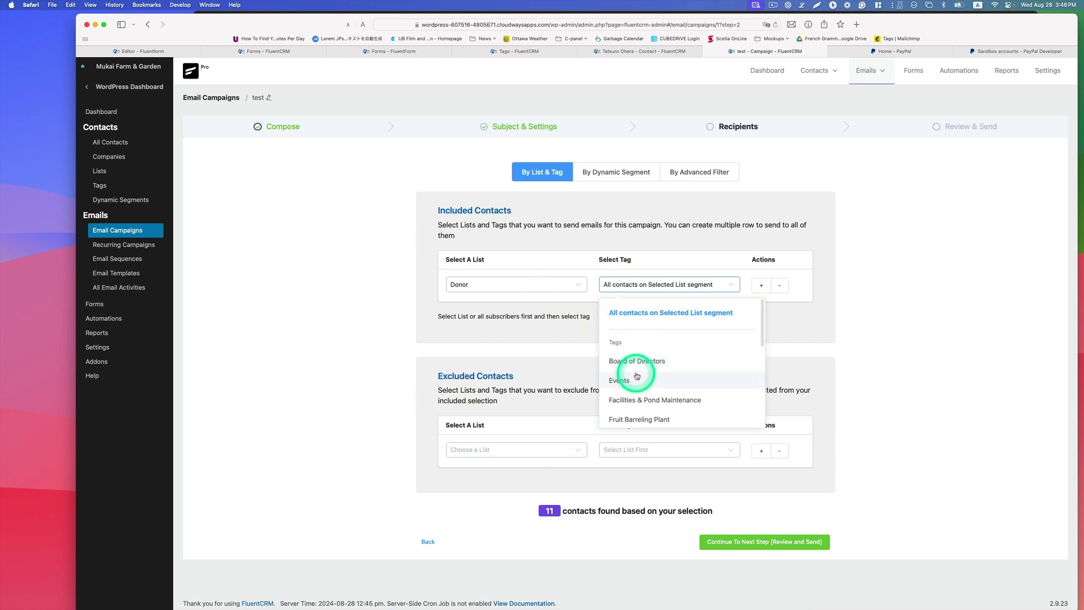
click(919, 362)
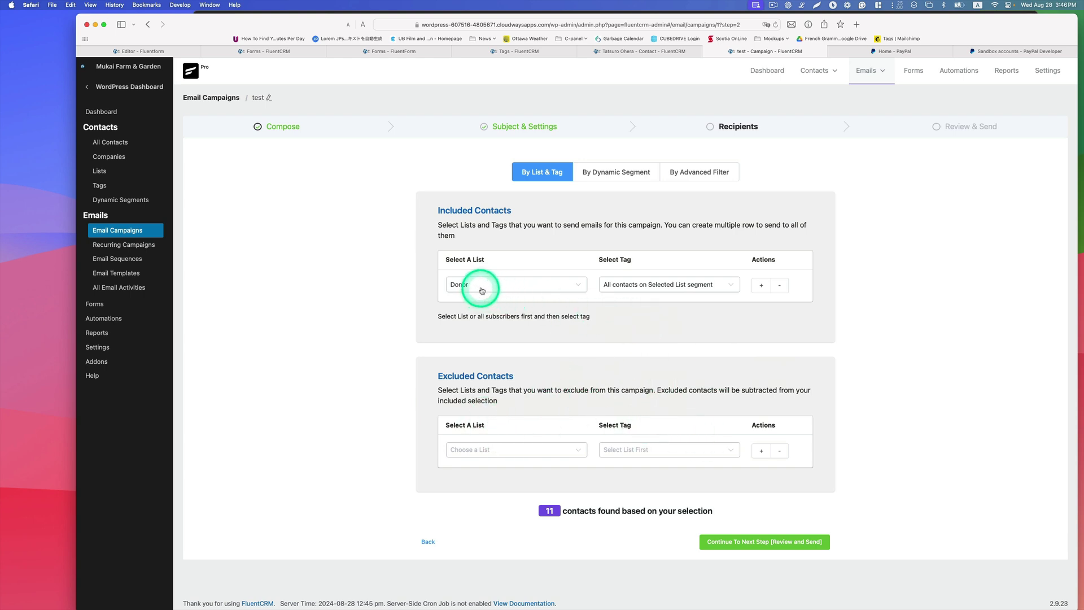
click(463, 289)
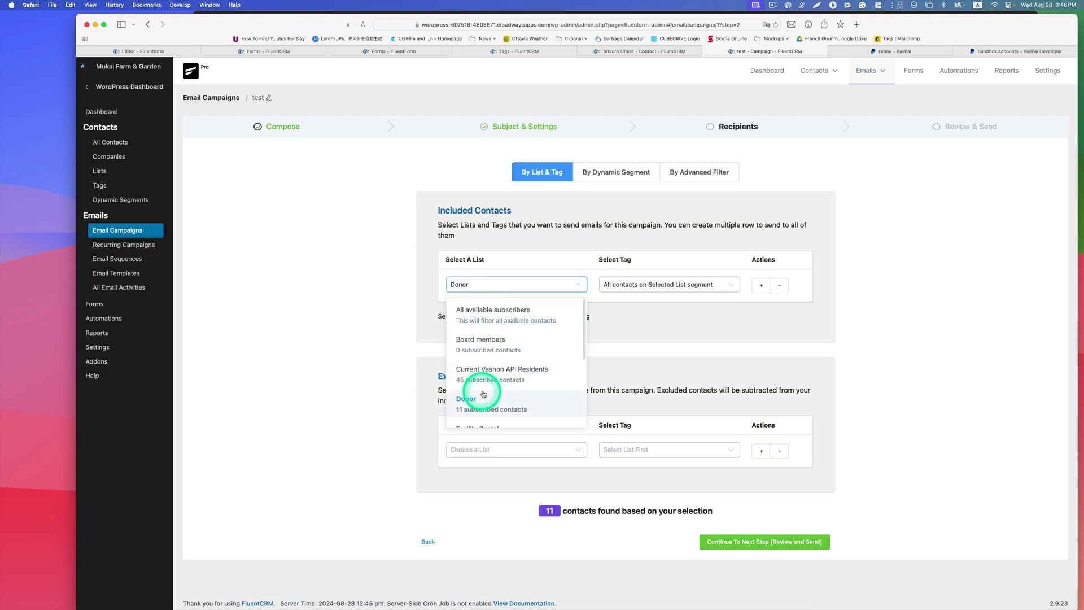
click(505, 285)
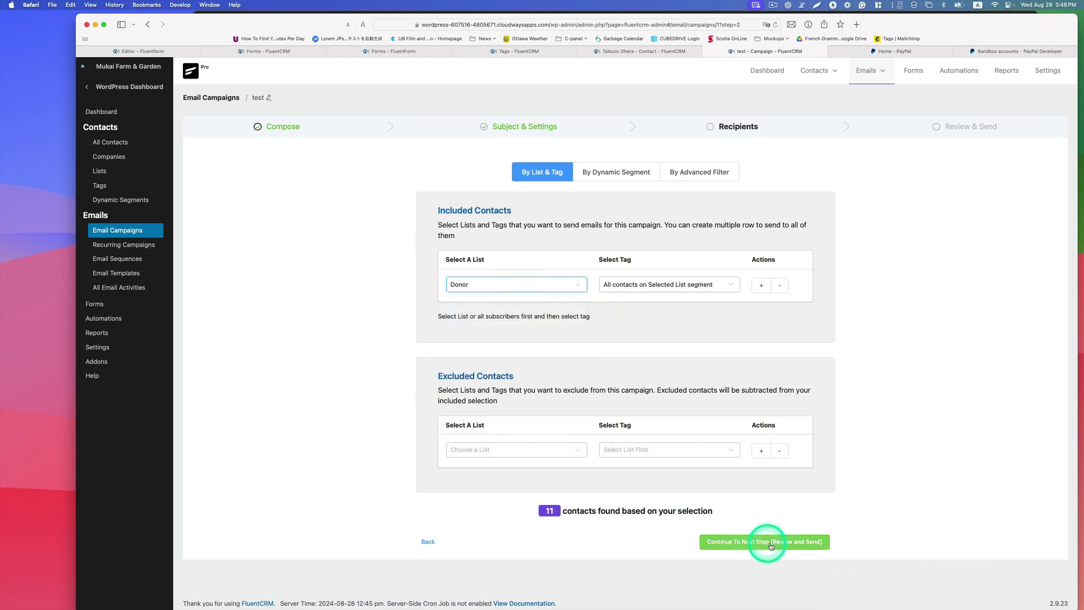
Step: Continue to the campaign's Review & Send stage and review its recipients, subject, email body and sending options
click(811, 542)
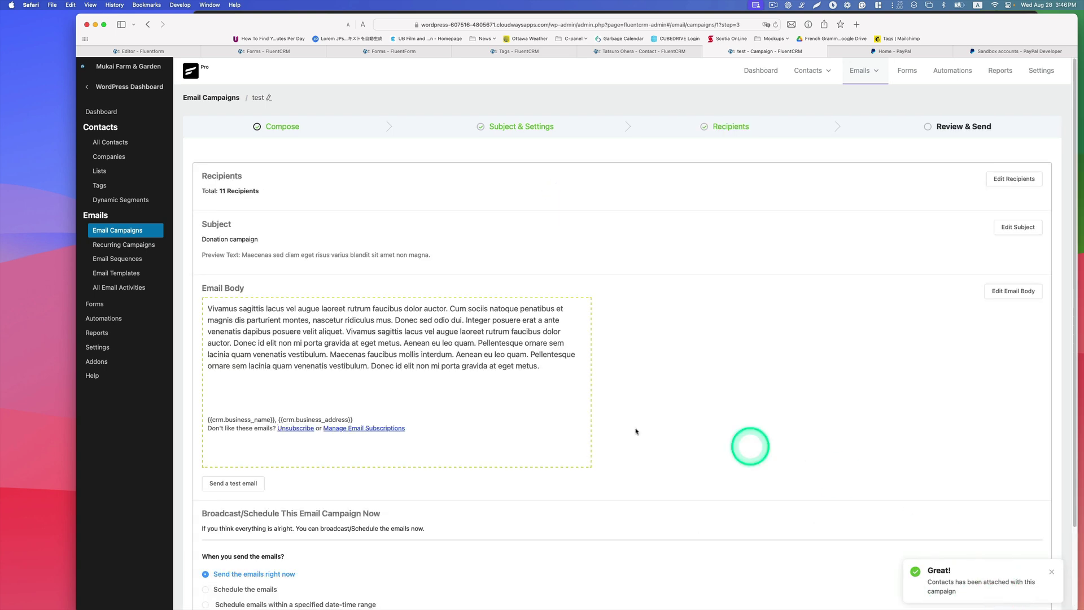
scroll(309, 387, down, 1)
scroll(309, 386, down, 1)
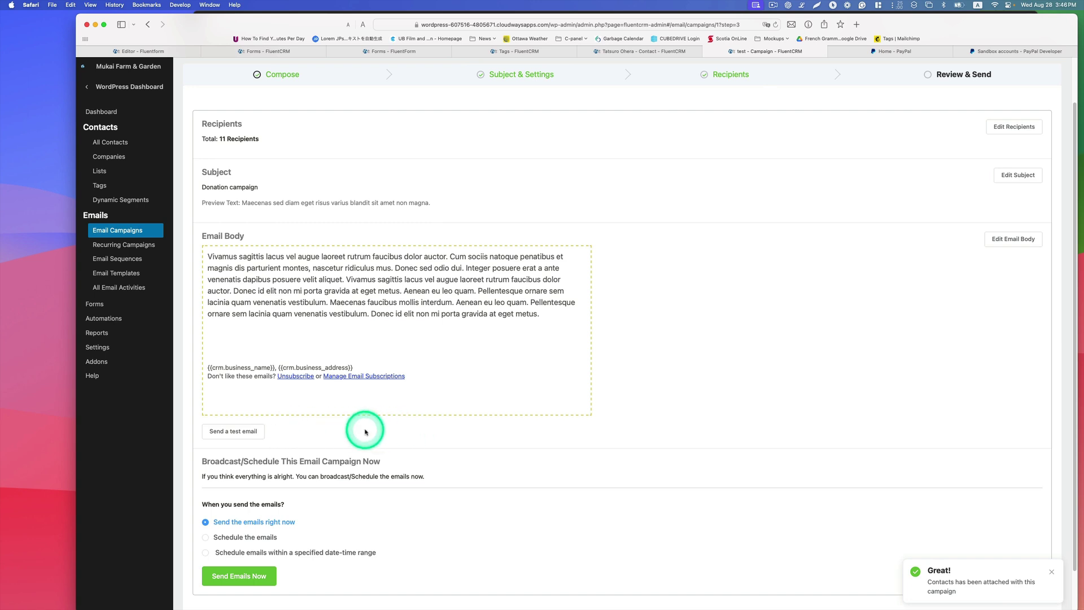
scroll(364, 426, down, 1)
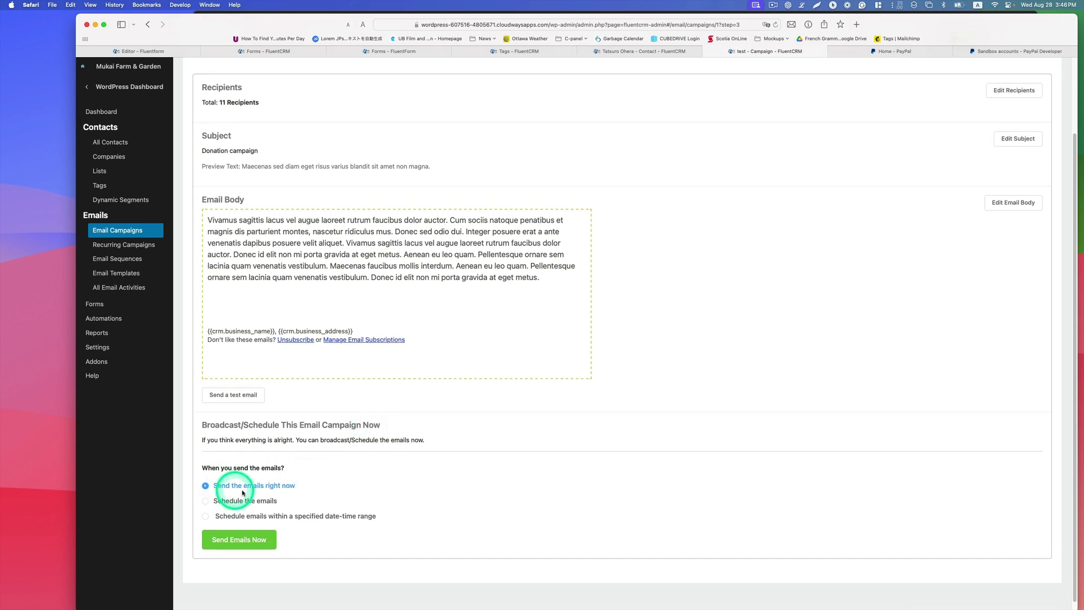
Step: View the settings for scheduled and date-time range sending, and set the campaign back to send the emails right now
click(236, 501)
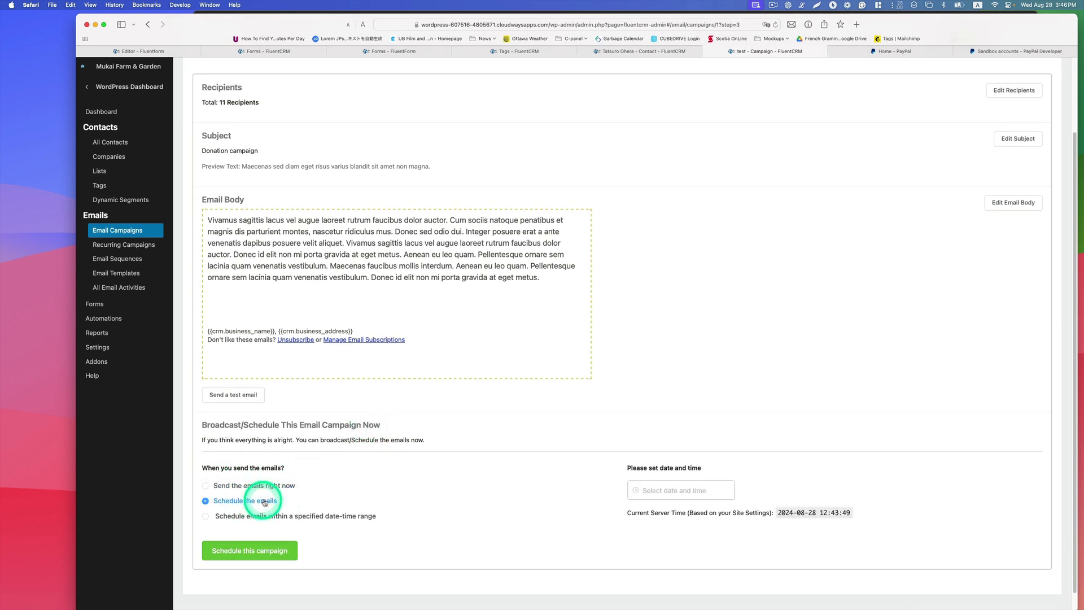
click(305, 516)
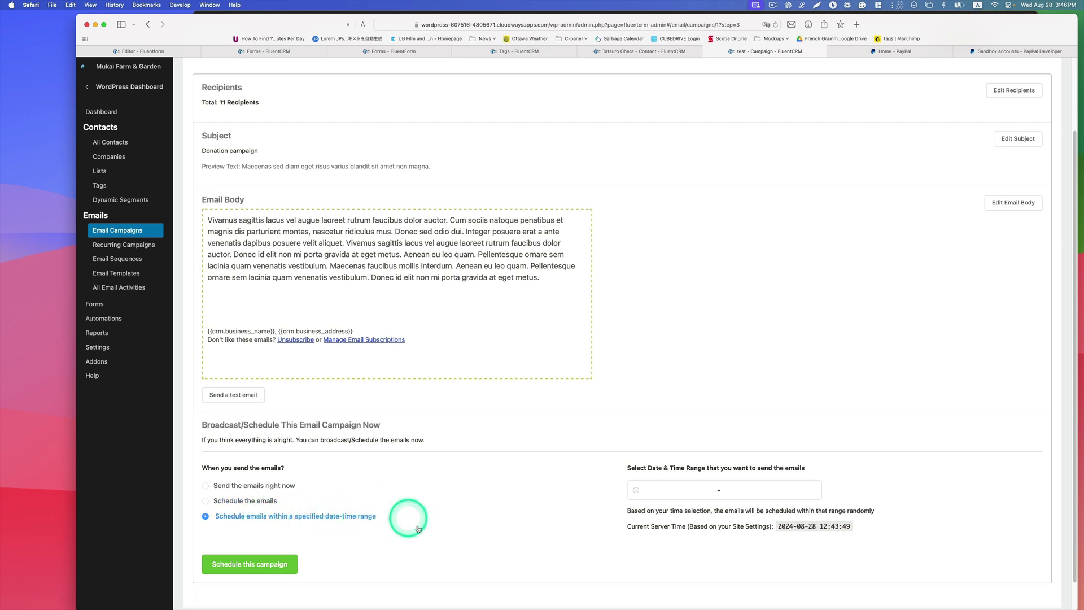
click(277, 485)
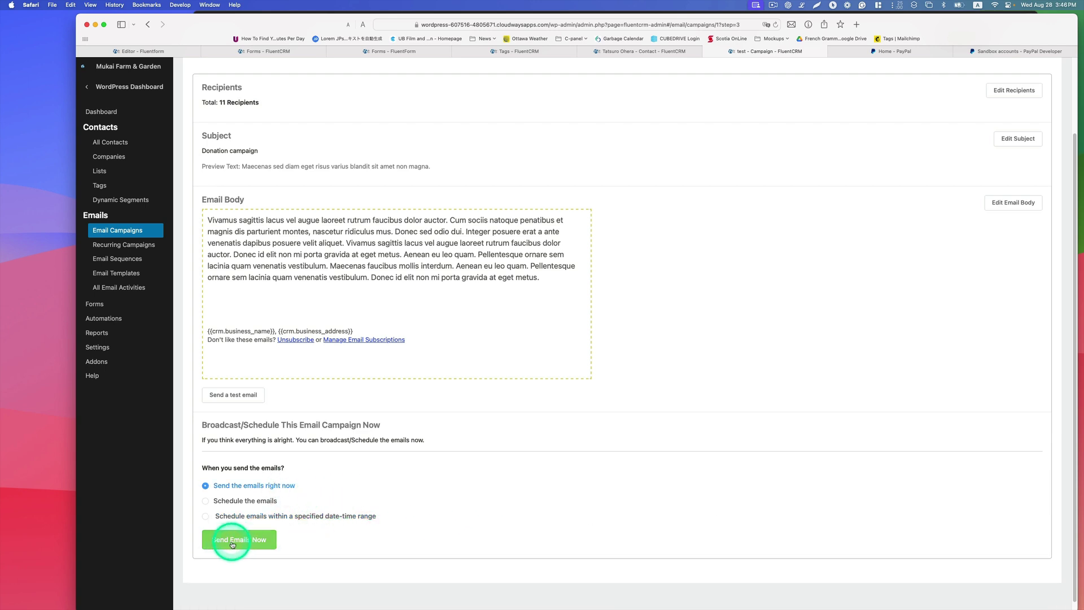